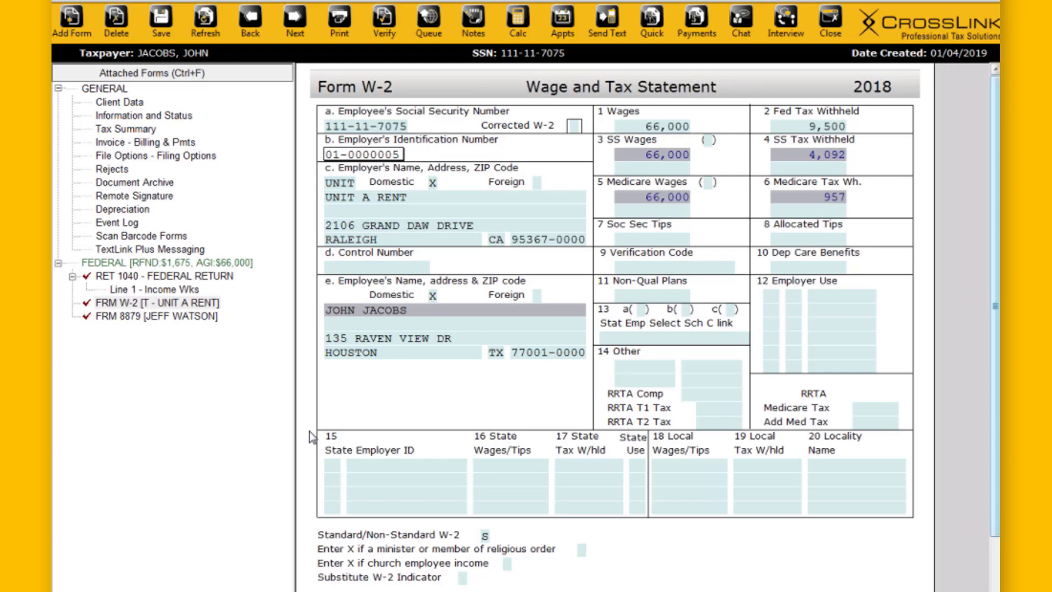
{"action": "left_click", "coordinate": [137, 211]}
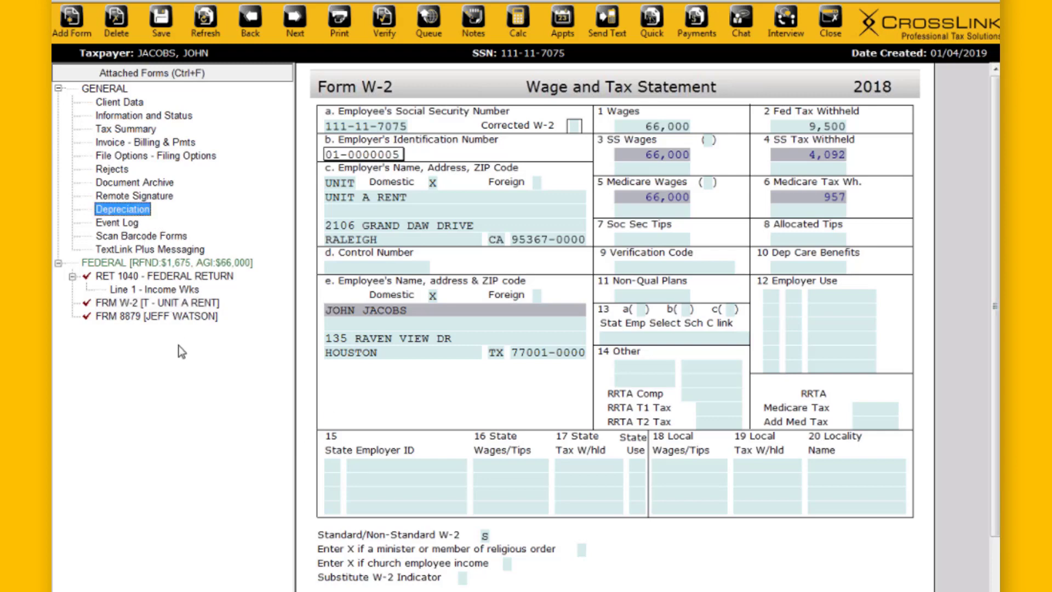
{"action": "double_click", "coordinate": [140, 213]}
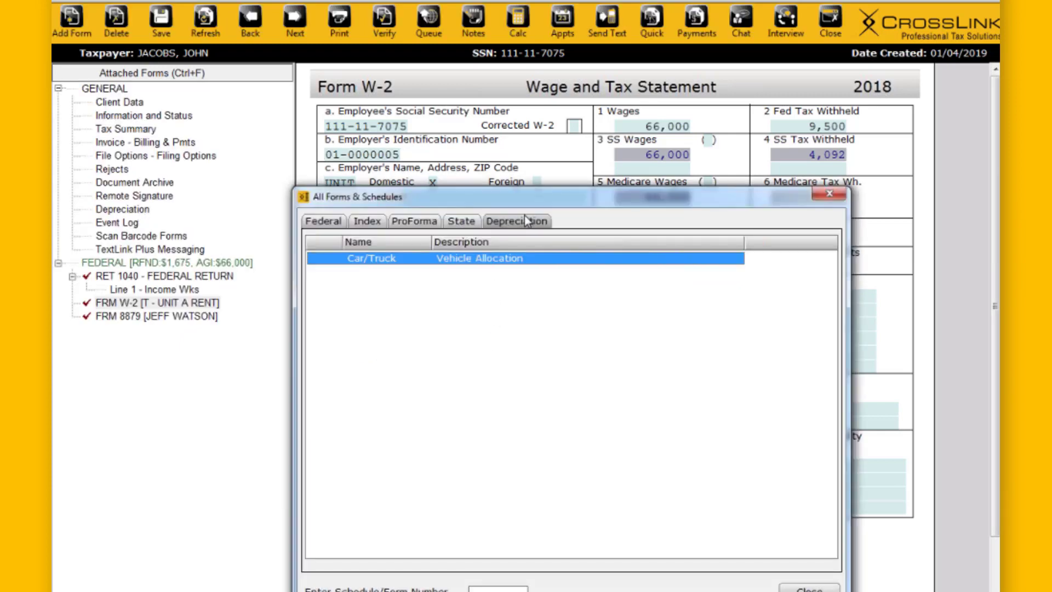
{"action": "left_click_drag", "start_coordinate": [525, 195], "coordinate": [558, 167]}
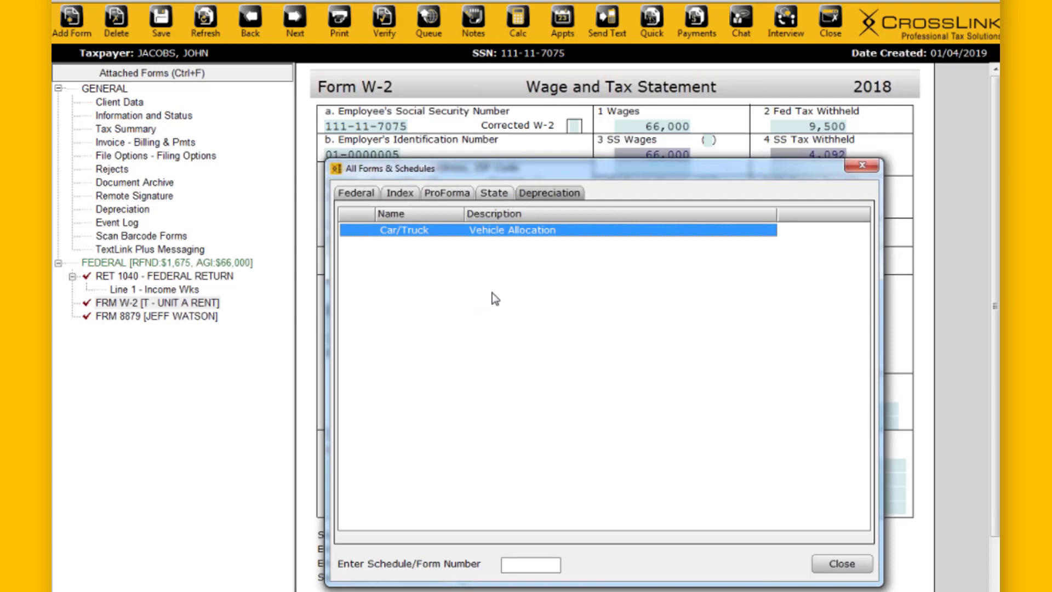
{"action": "left_click", "coordinate": [863, 168]}
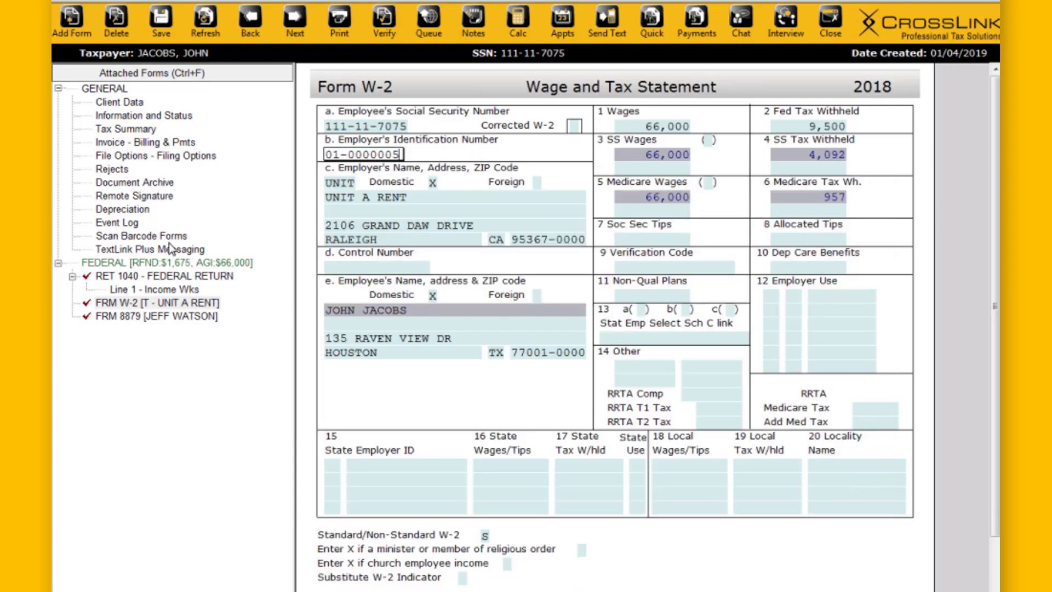
Step: Add a Schedule C form to the return
{"action": "left_click", "coordinate": [78, 30]}
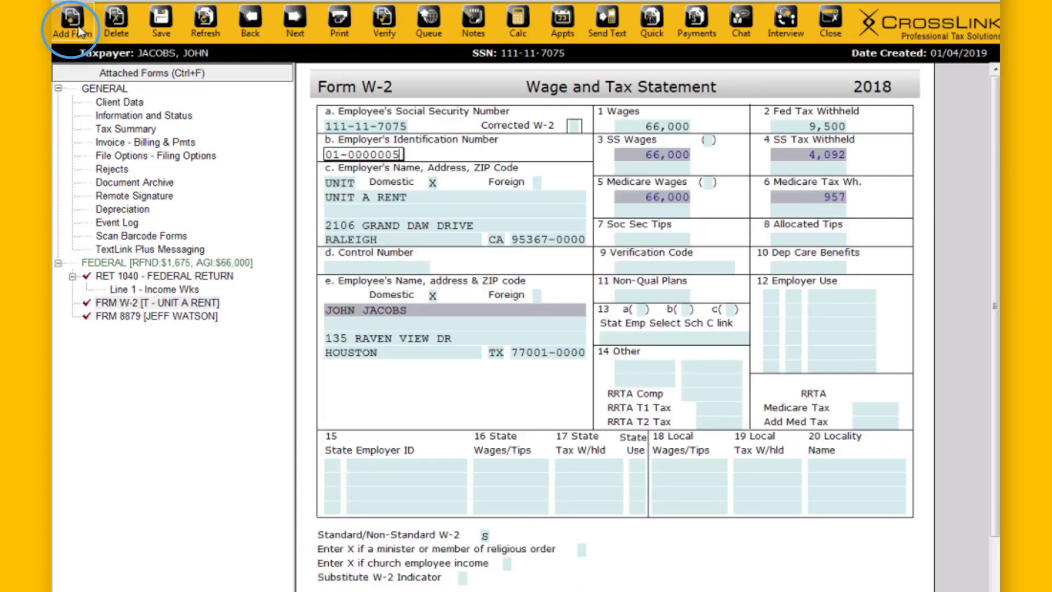
{"action": "left_click", "coordinate": [355, 396]}
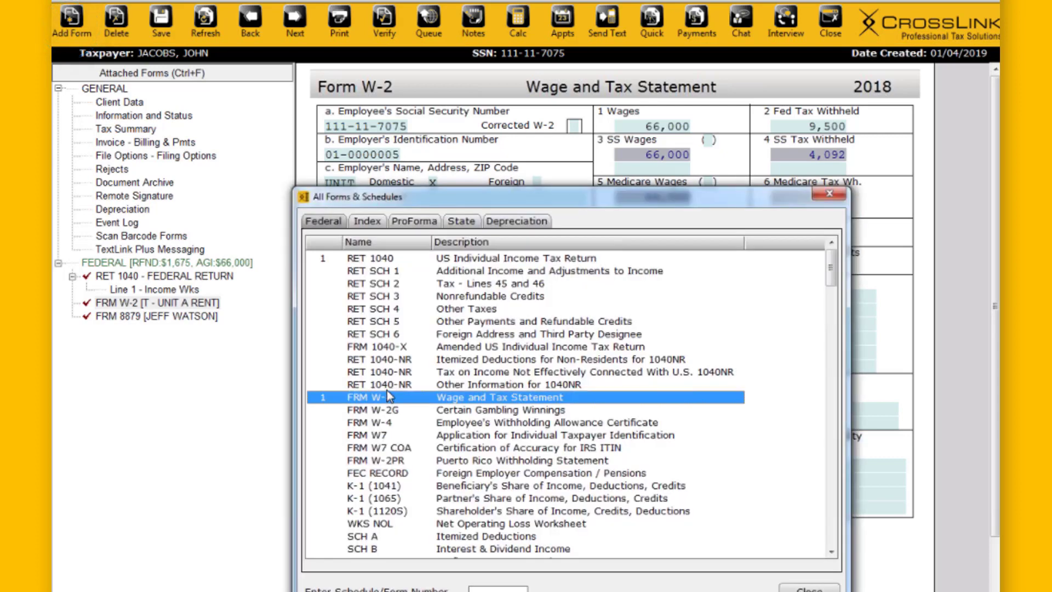
{"action": "type", "text": "c"}
{"action": "key", "text": "Return"}
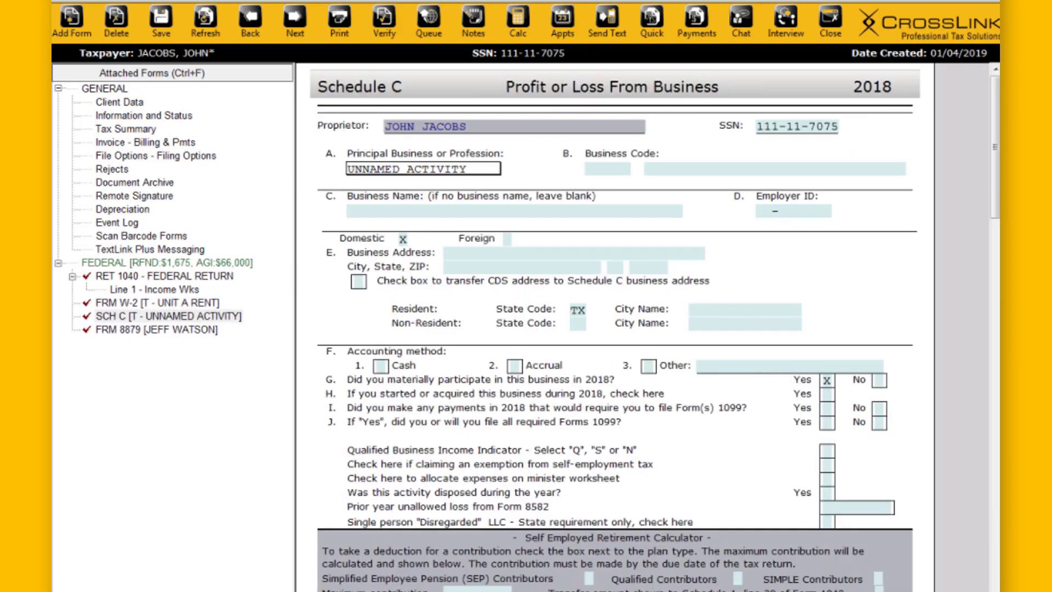
Step: Replace the UNNAMED ACTIVITY placeholder with LANDSCAPING as the principal business
{"action": "key", "text": "BackSpace"}
{"action": "key", "text": "BackSpace"}
{"action": "key", "text": "BackSpace"}
{"action": "key", "text": "BackSpace"}
{"action": "key", "text": "BackSpace"}
{"action": "key", "text": "BackSpace"}
{"action": "key", "text": "BackSpace"}
{"action": "key", "text": "BackSpace"}
{"action": "key", "text": "BackSpace"}
{"action": "key", "text": "BackSpace"}
{"action": "key", "text": "BackSpace"}
{"action": "key", "text": "BackSpace"}
{"action": "key", "text": "BackSpace"}
{"action": "key", "text": "BackSpace"}
{"action": "key", "text": "BackSpace"}
{"action": "key", "text": "BackSpace"}
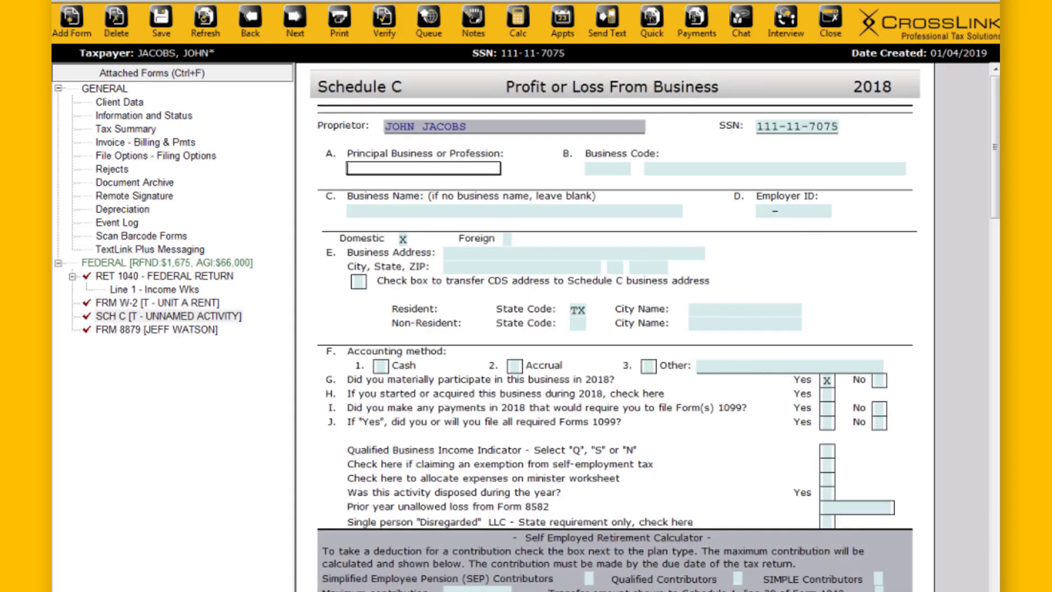
{"action": "type", "text": "LANDSCAPING"}
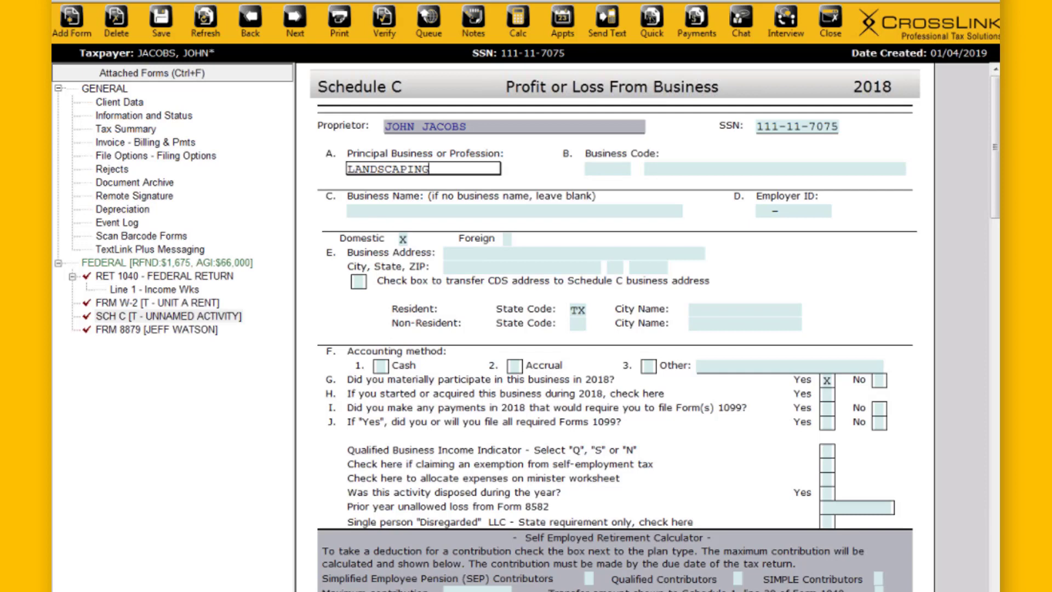
{"action": "key", "text": "Tab"}
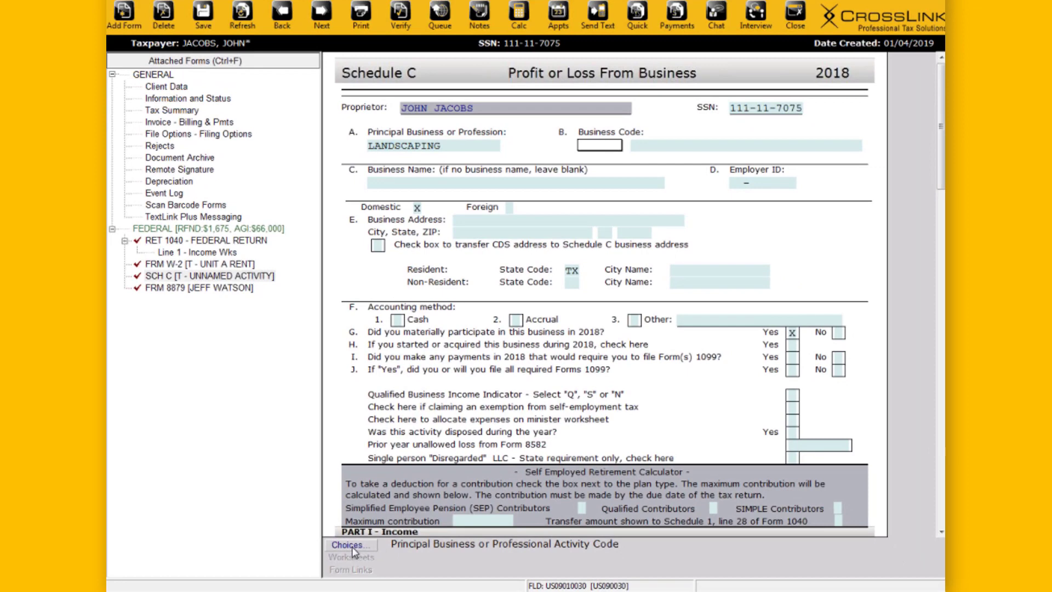
Step: Browse the Schedule C business code list, then close it without choosing
{"action": "left_click", "coordinate": [352, 547]}
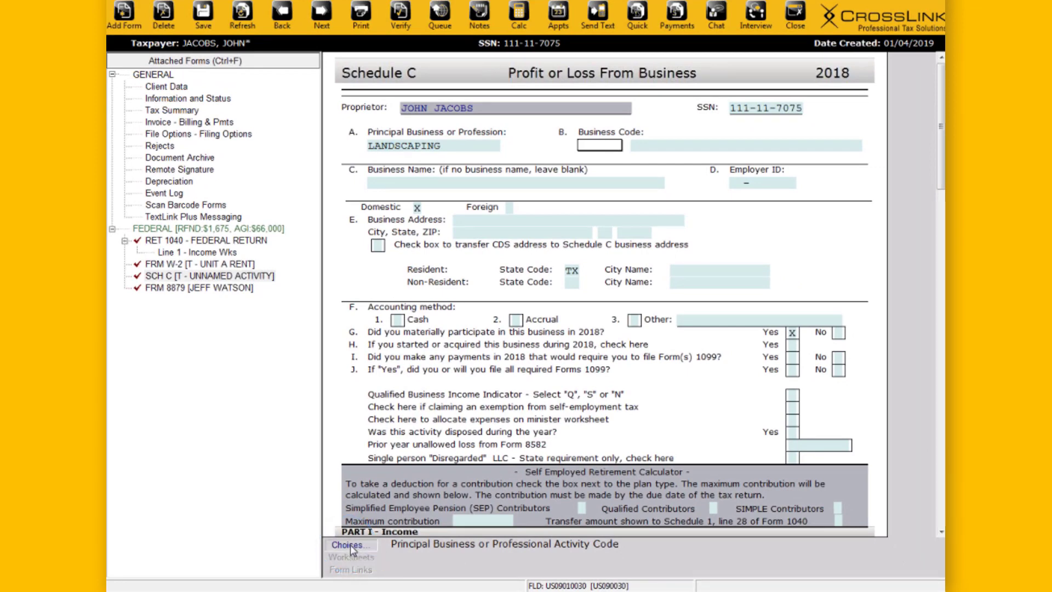
{"action": "left_click", "coordinate": [351, 546]}
{"action": "left_click_drag", "start_coordinate": [473, 226], "coordinate": [537, 171]}
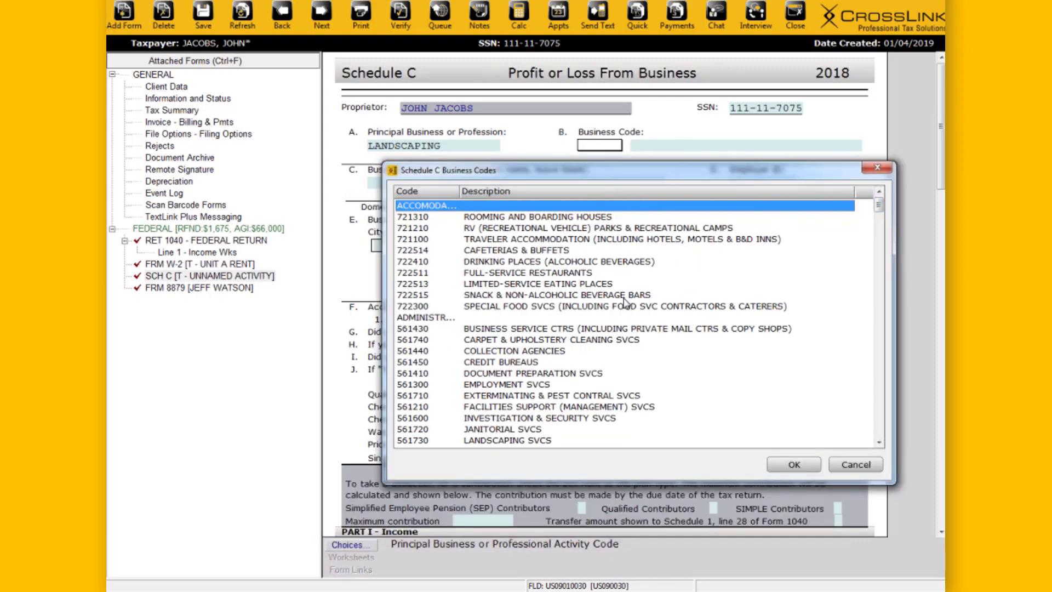
{"action": "scroll", "coordinate": [625, 304], "scroll_direction": "down", "scroll_amount": 2}
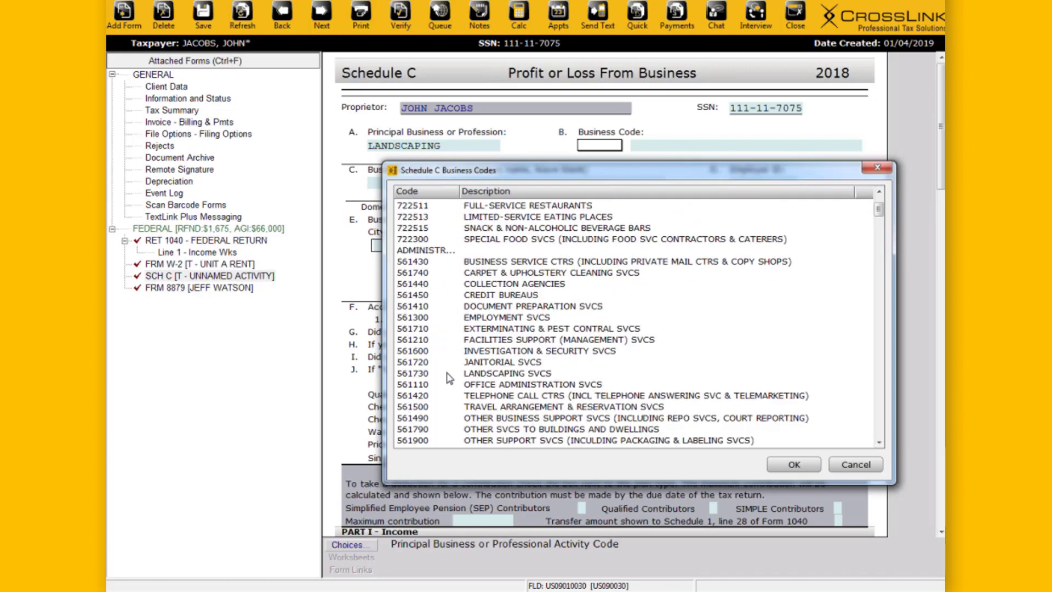
{"action": "scroll", "coordinate": [450, 362], "scroll_direction": "down", "scroll_amount": 1}
{"action": "scroll", "coordinate": [451, 363], "scroll_direction": "down", "scroll_amount": 9}
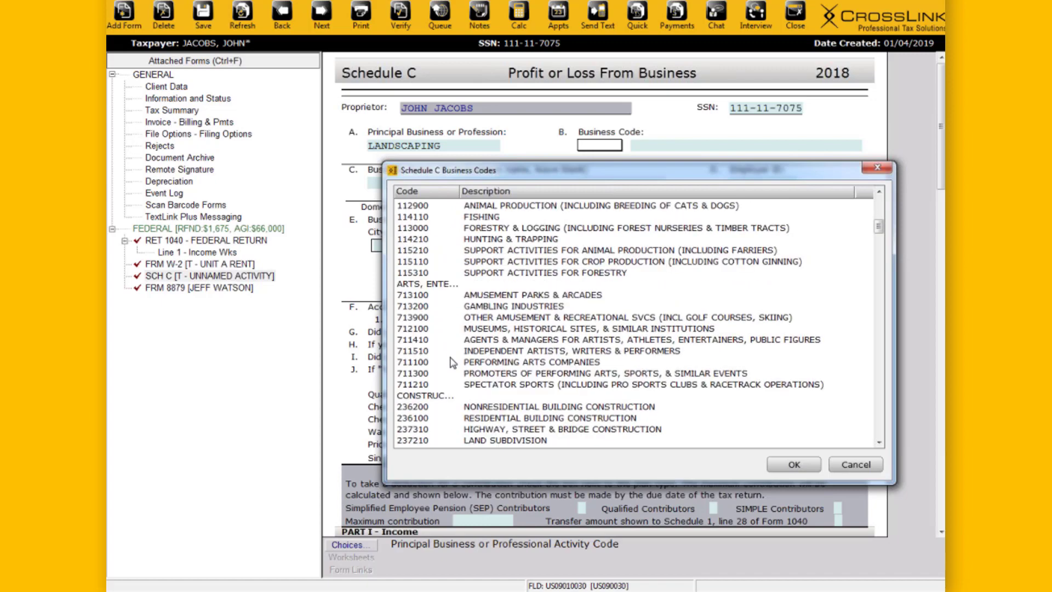
{"action": "left_click", "coordinate": [876, 166]}
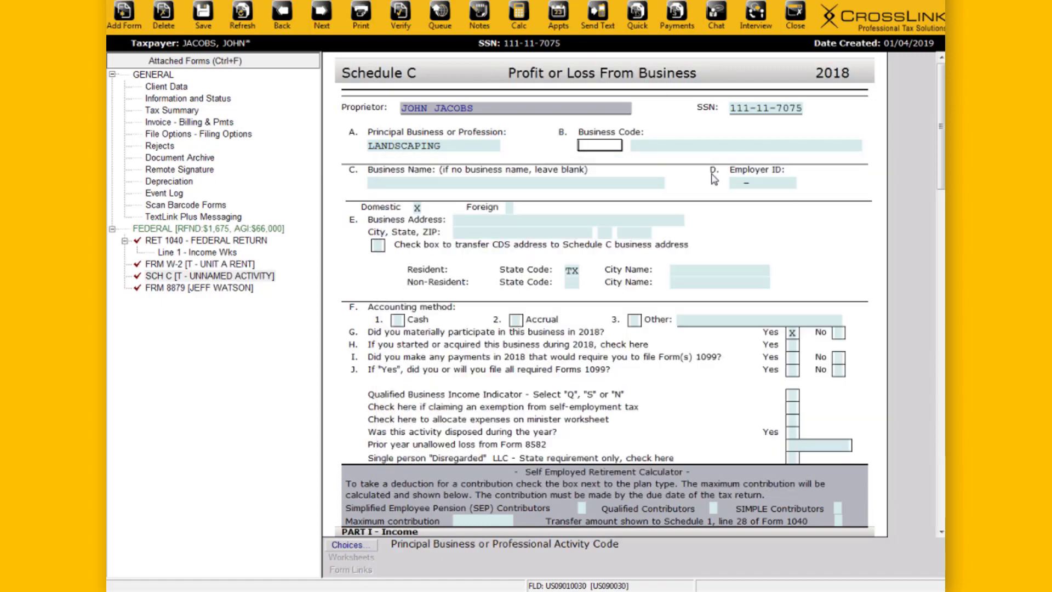
Step: Enter LA to accept LANDSCAPING SVCS, filling business code 561730
{"action": "left_click", "coordinate": [641, 150]}
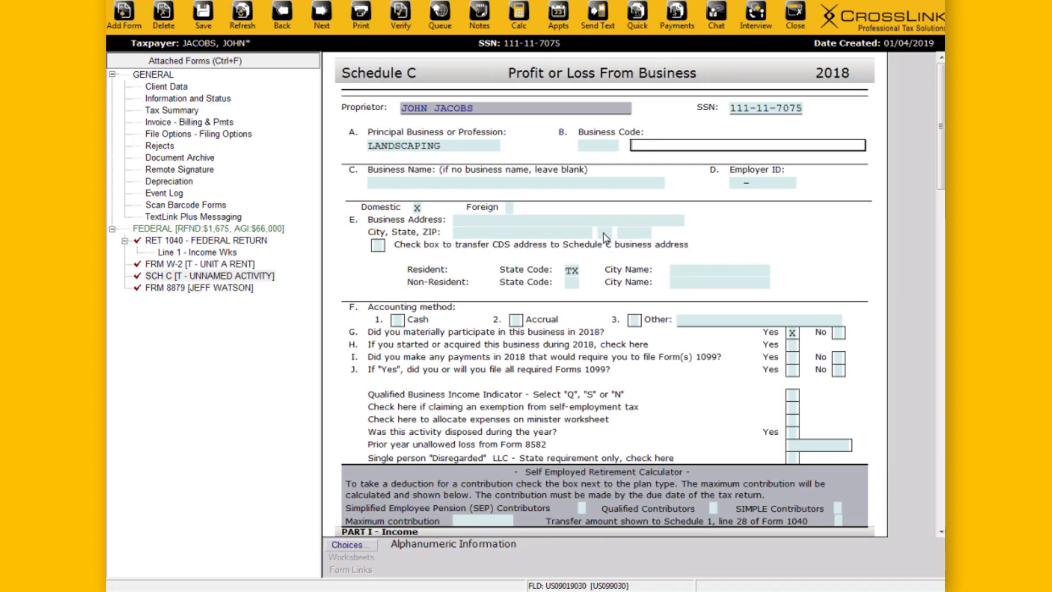
{"action": "type", "text": "LANDSCAPING SVCS"}
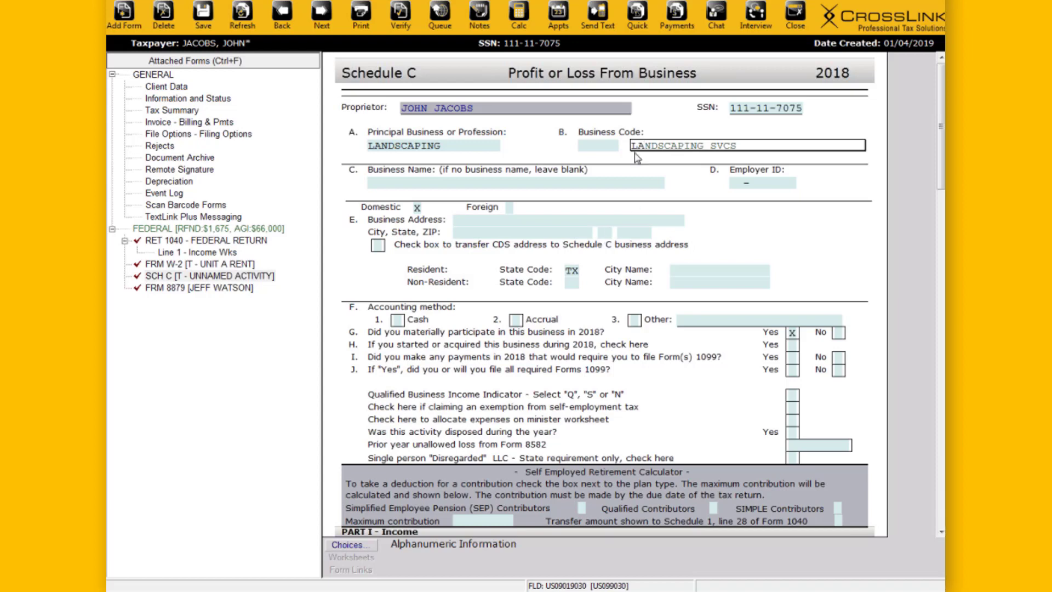
{"action": "key", "text": "Tab"}
{"action": "left_click", "coordinate": [602, 148]}
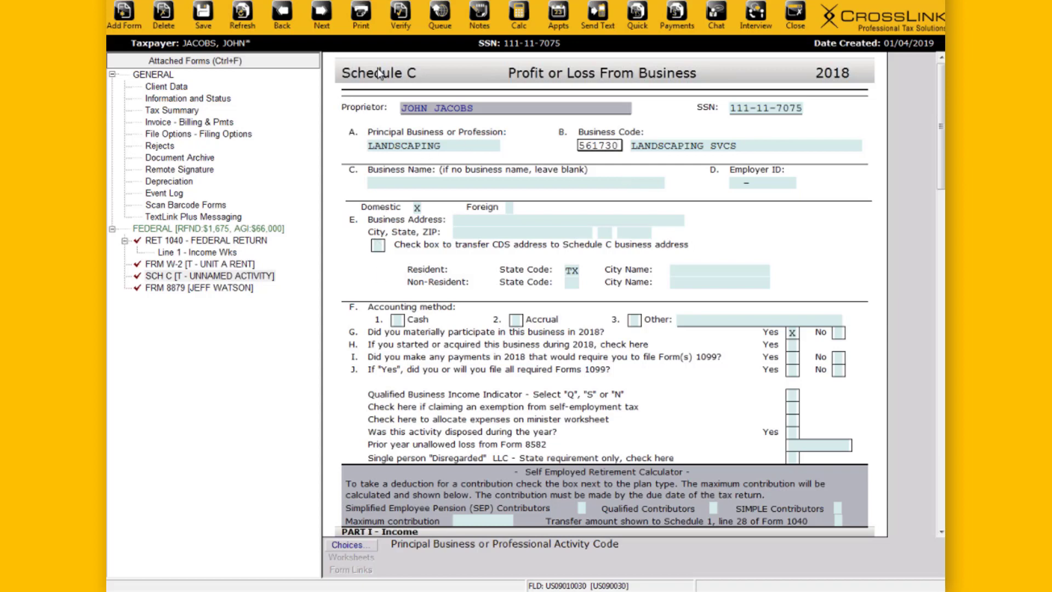
{"action": "left_click", "coordinate": [209, 278]}
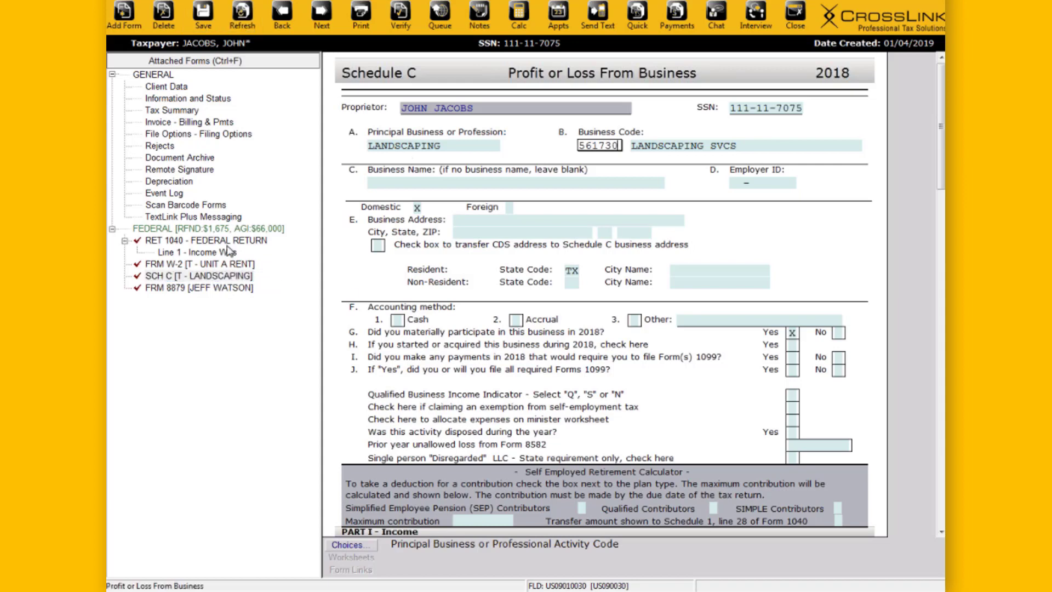
{"action": "left_click", "coordinate": [220, 277]}
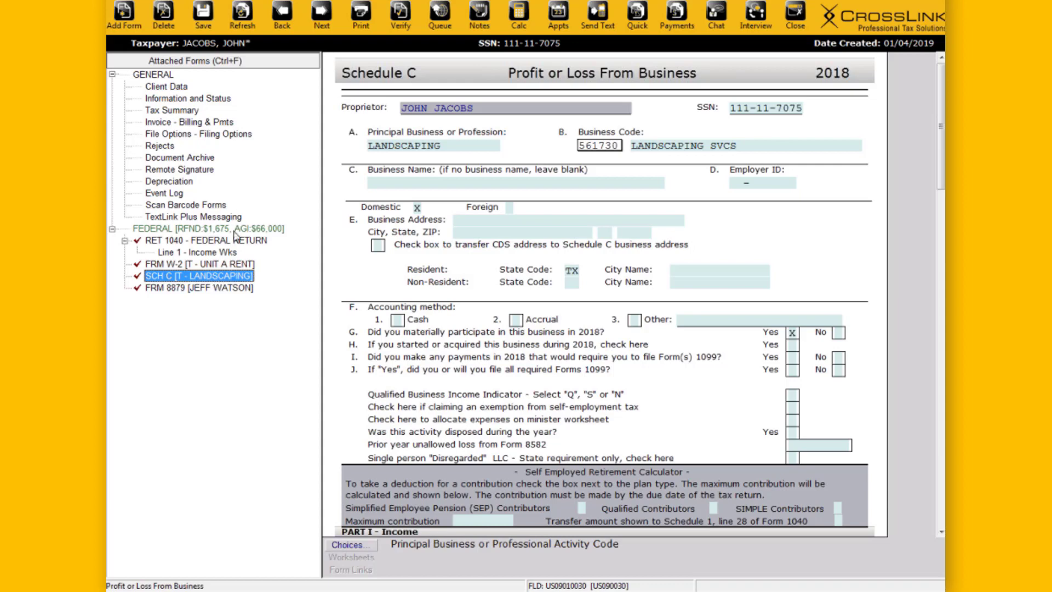
{"action": "left_click", "coordinate": [174, 184]}
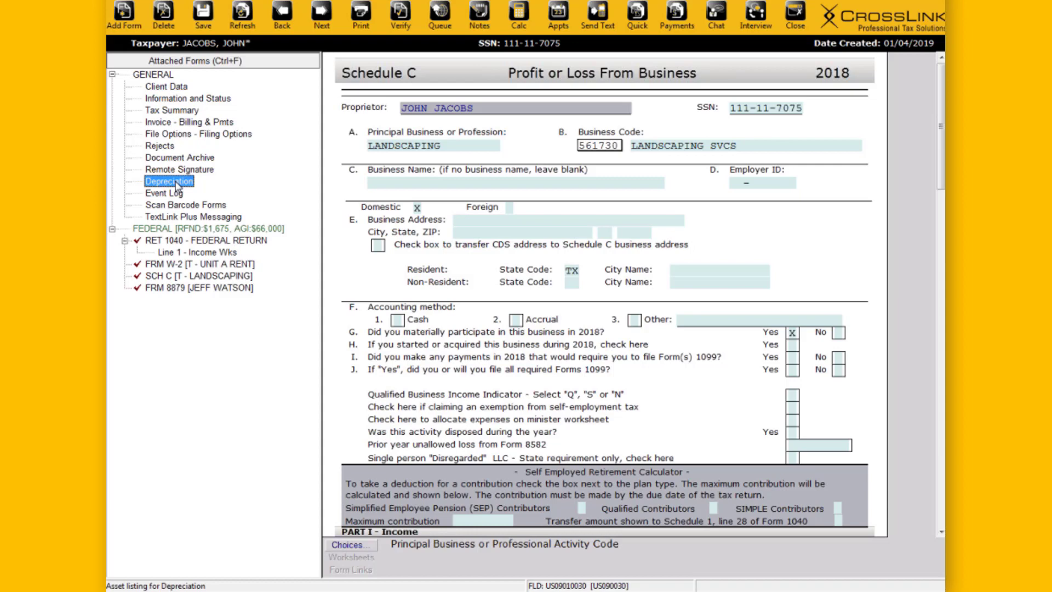
{"action": "double_click", "coordinate": [174, 182]}
{"action": "left_click", "coordinate": [468, 235]}
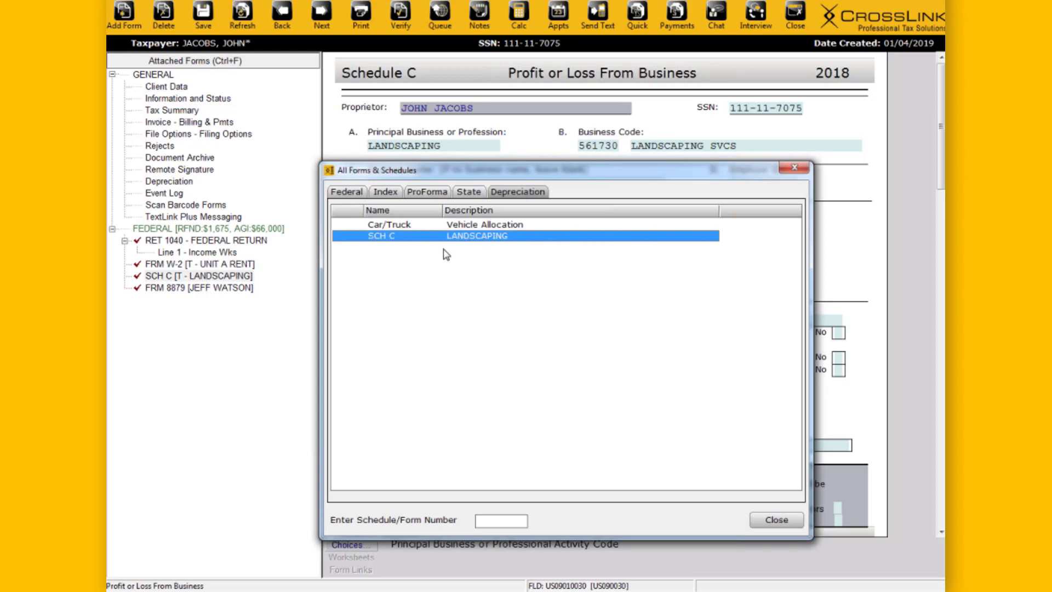
{"action": "left_click", "coordinate": [794, 167]}
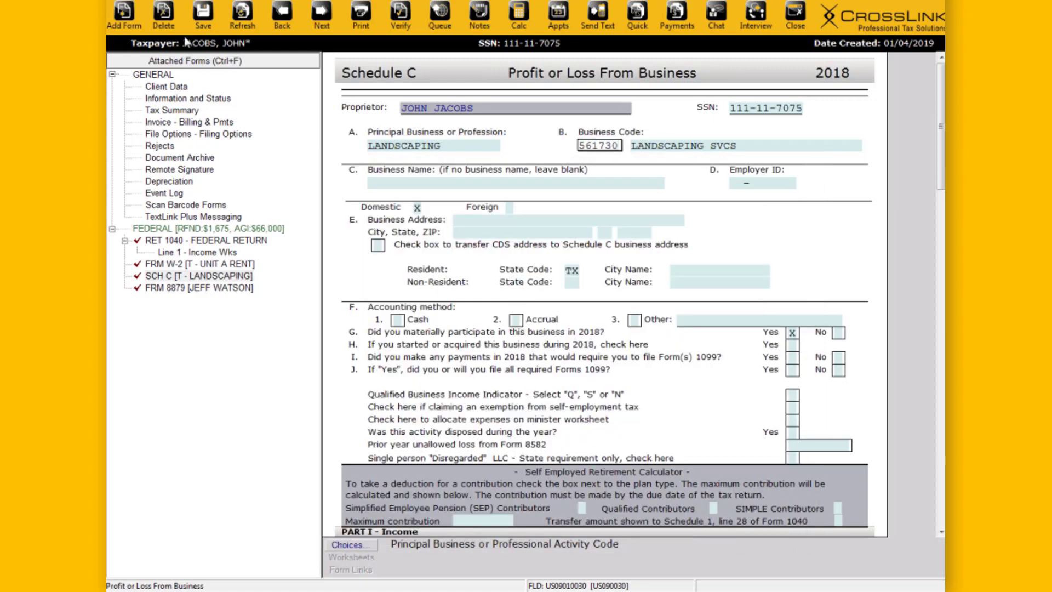
{"action": "left_click", "coordinate": [129, 25]}
{"action": "type", "text": "e"}
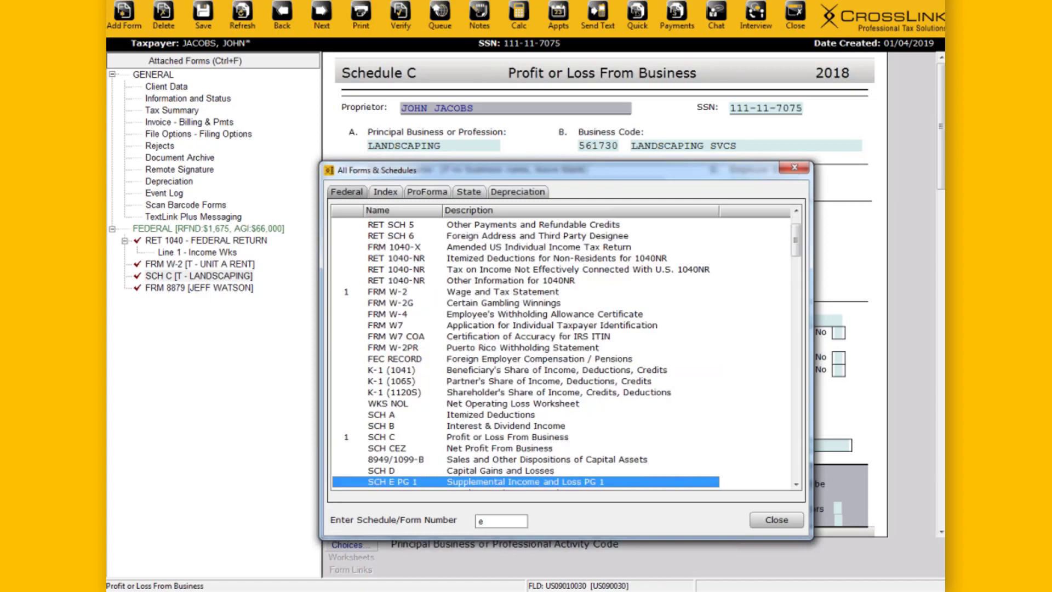
{"action": "key", "text": "Return"}
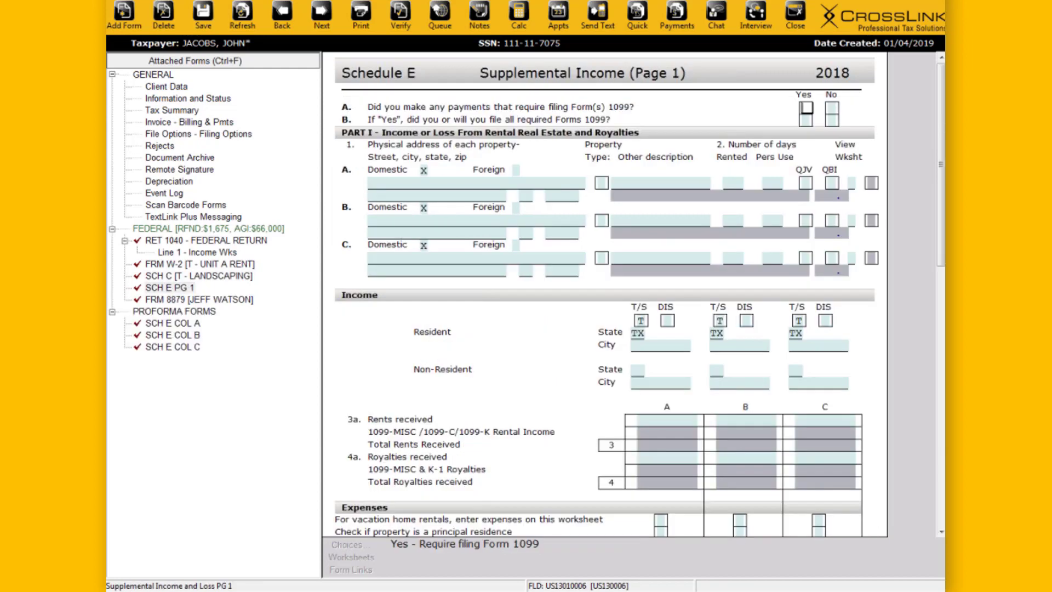
{"action": "left_click", "coordinate": [439, 183]}
{"action": "type", "text": "135"}
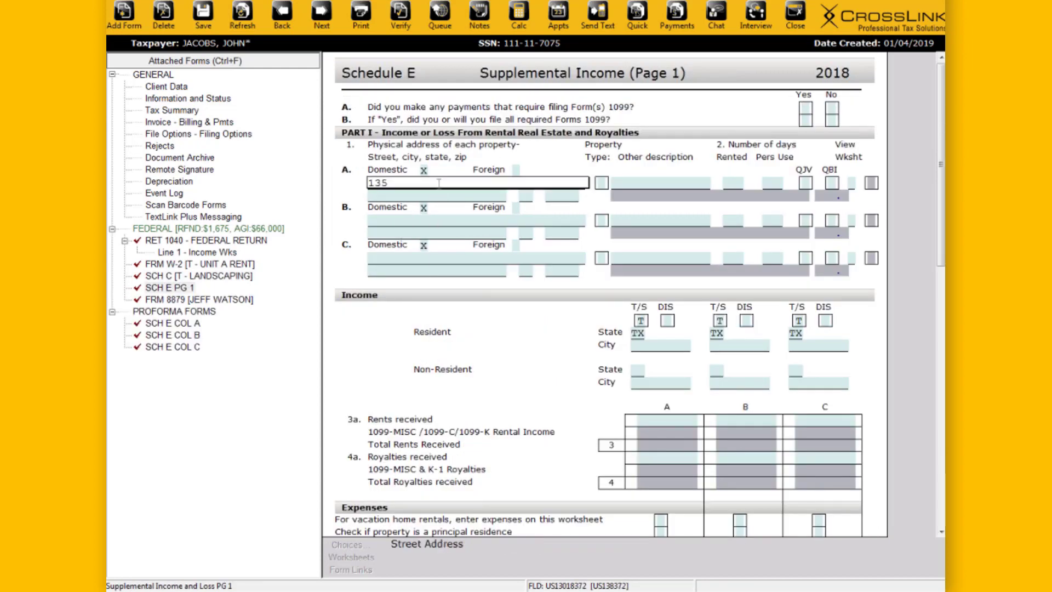
{"action": "type", "text": " RAVEN VIEW DR"}
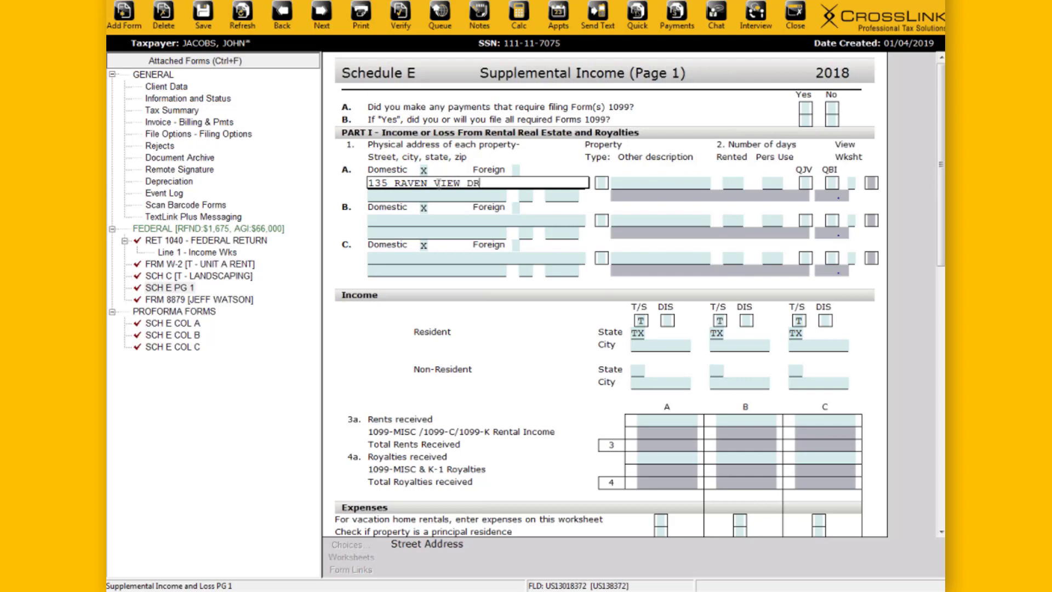
{"action": "key", "text": "Tab"}
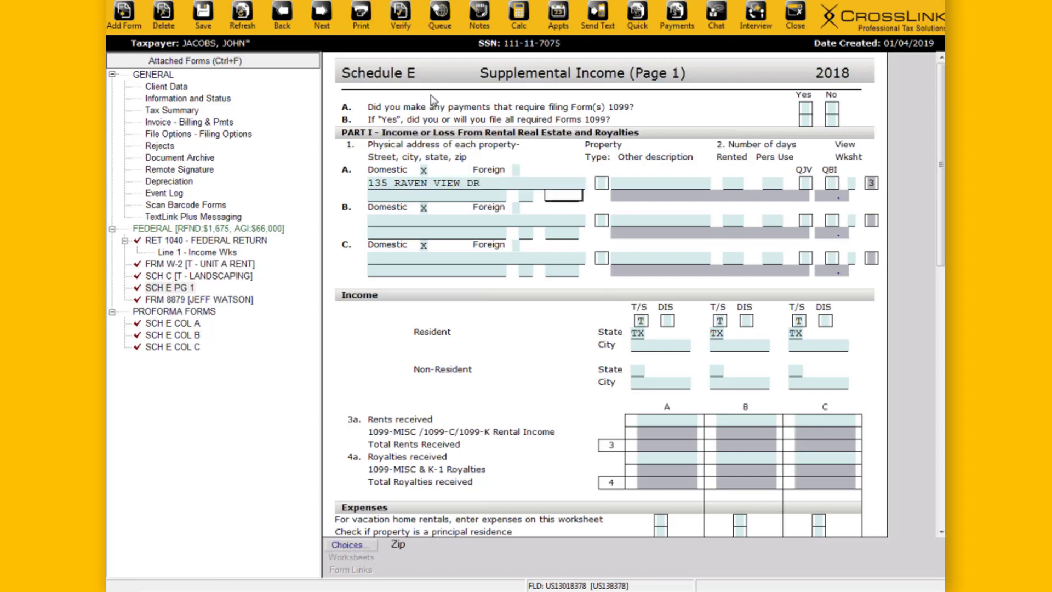
{"action": "double_click", "coordinate": [184, 182]}
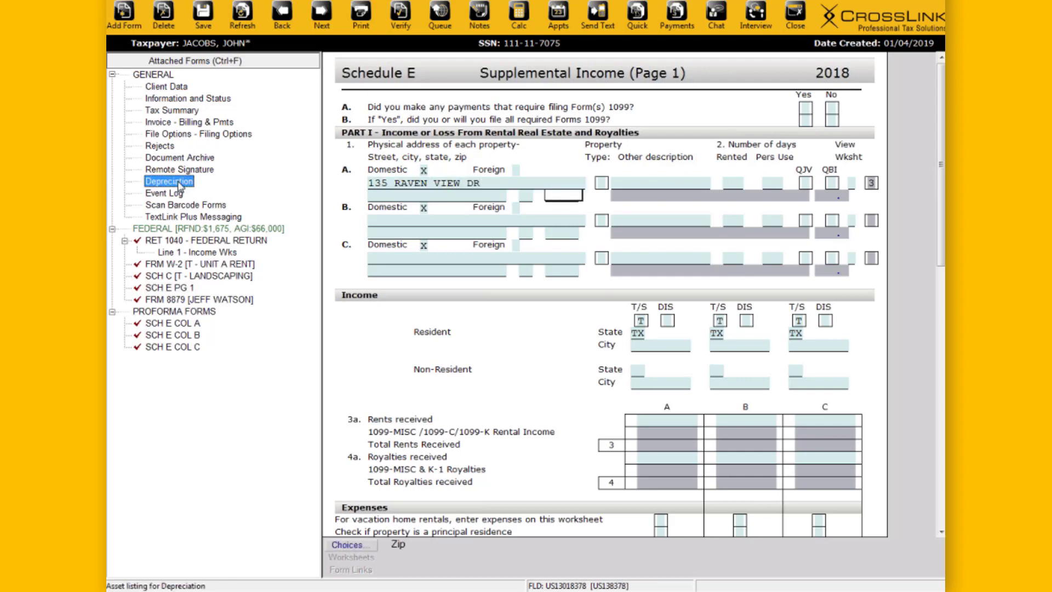
{"action": "left_click", "coordinate": [467, 250]}
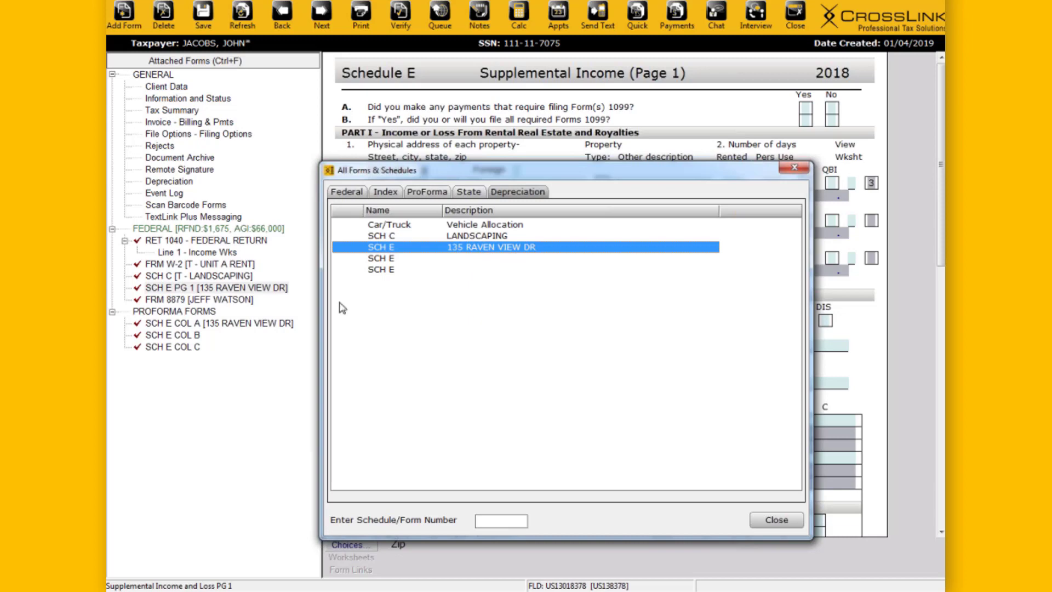
Step: Create Landscaping asset 001 COMPUTER, dated 01/01/2018, class 02 Computers and Peripheral Equipment
{"action": "left_click", "coordinate": [490, 237]}
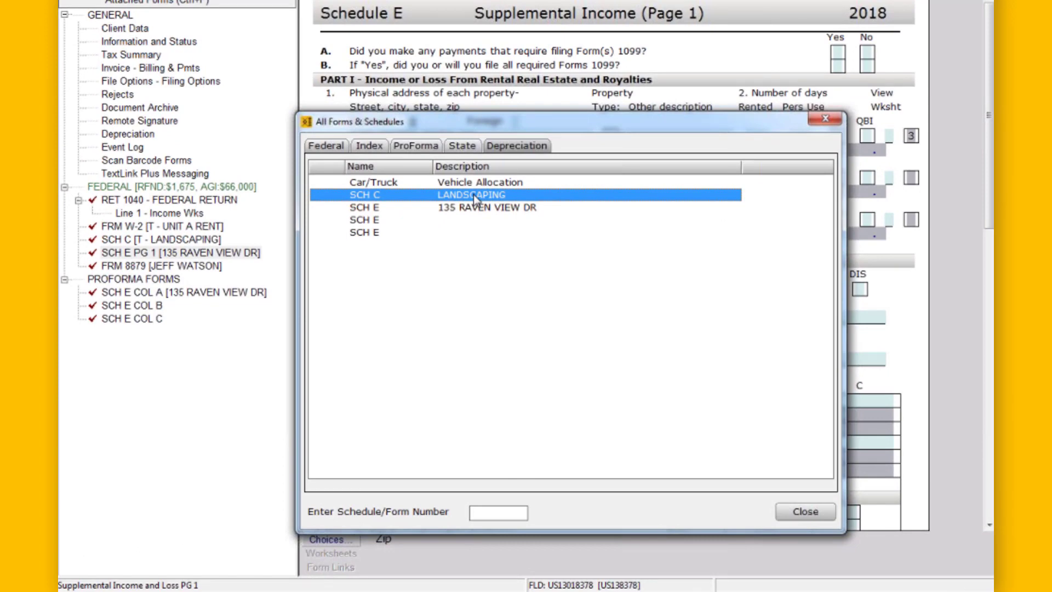
{"action": "double_click", "coordinate": [475, 196]}
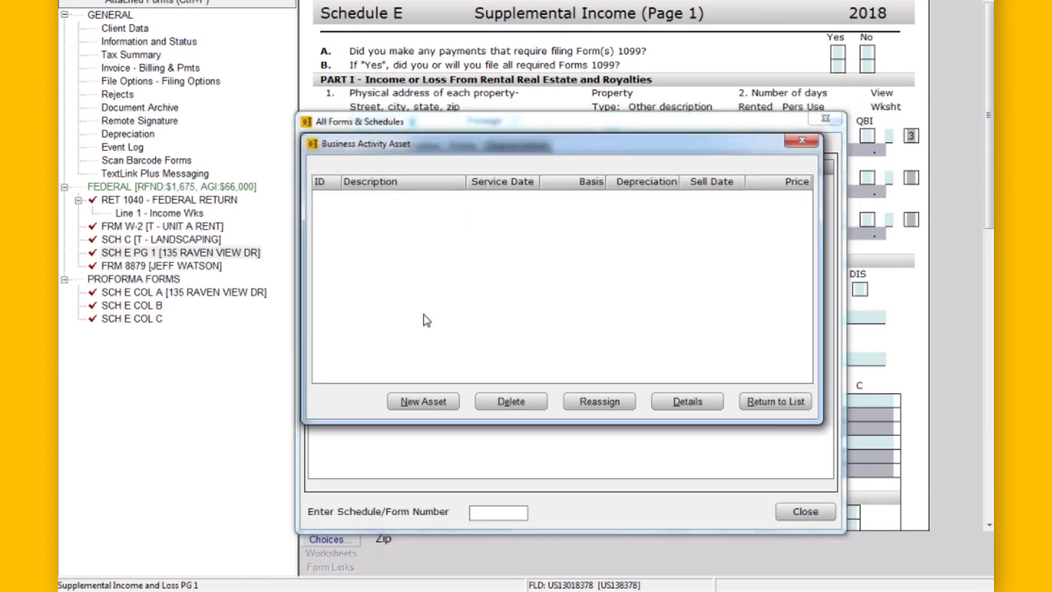
{"action": "left_click", "coordinate": [415, 405]}
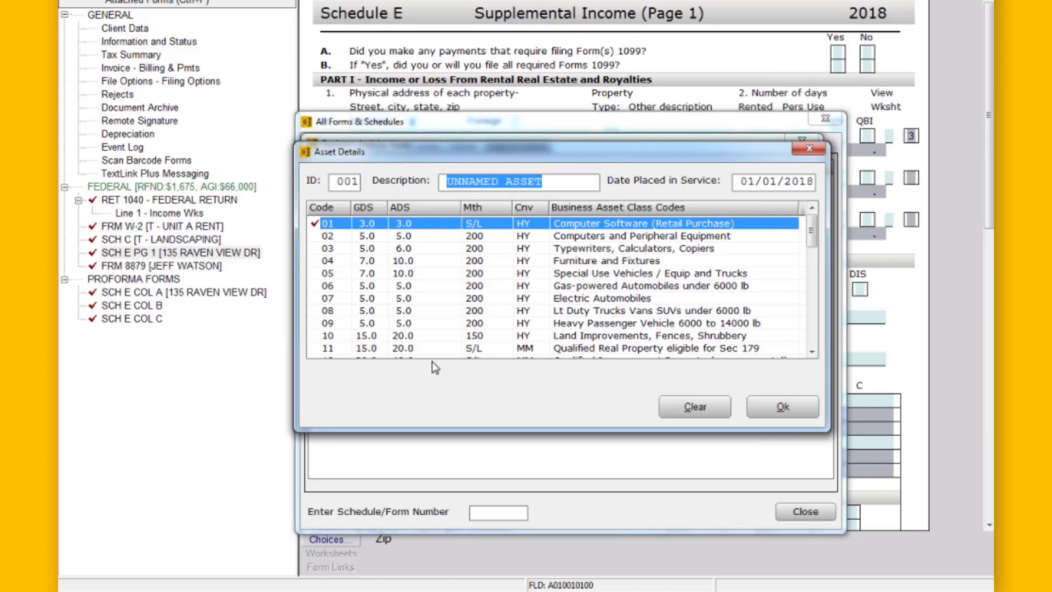
{"action": "type", "text": "COMPUTER"}
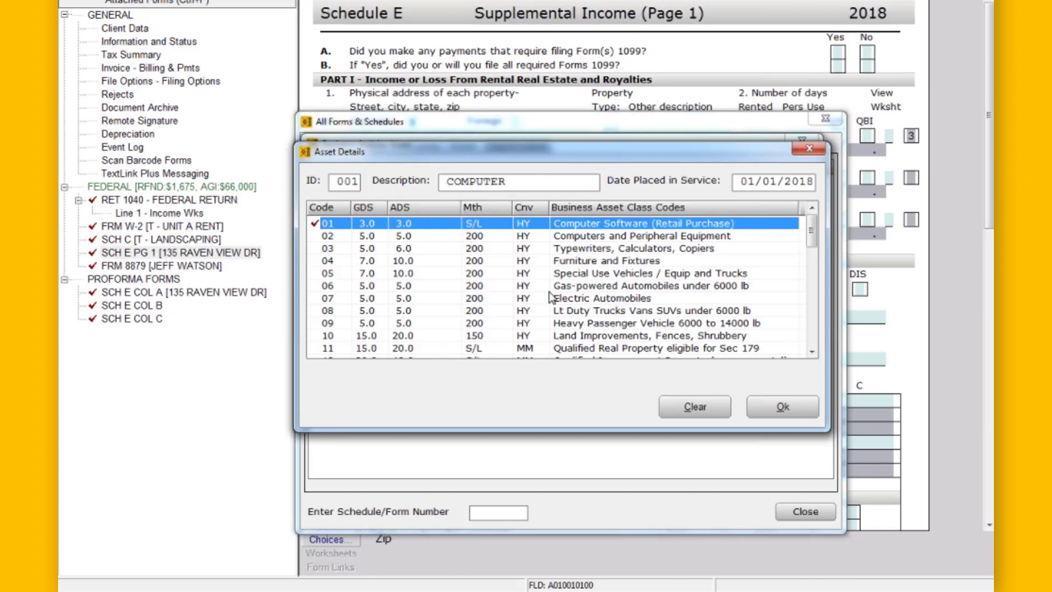
{"action": "left_click", "coordinate": [746, 187]}
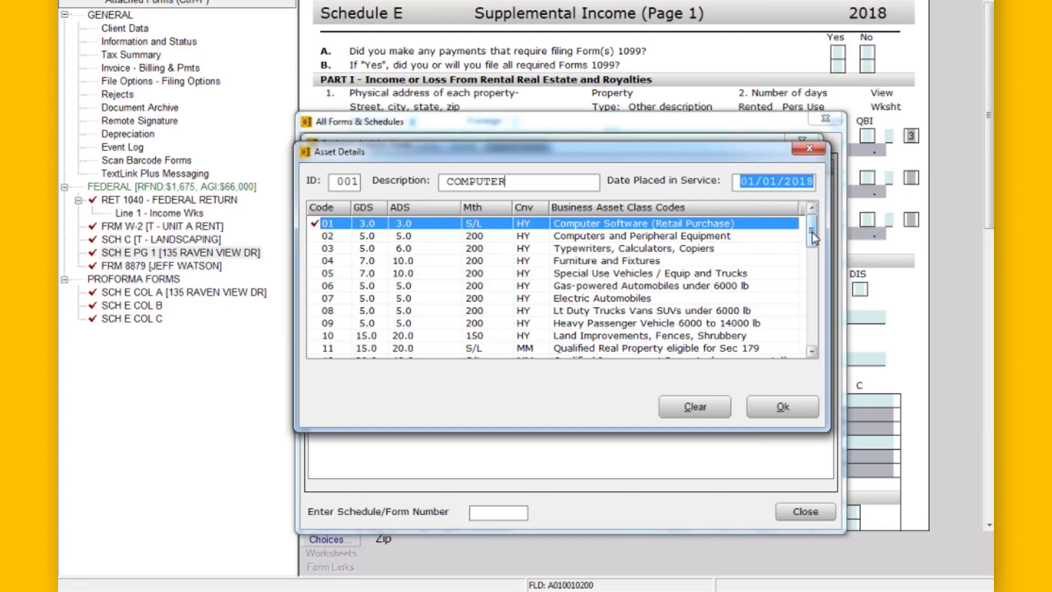
{"action": "mouse_move", "coordinate": [811, 234]}
{"action": "left_mouse_down"}
{"action": "mouse_move", "coordinate": [816, 329]}
{"action": "mouse_move", "coordinate": [811, 230]}
{"action": "left_mouse_up"}
{"action": "key", "text": "shift+Tab"}
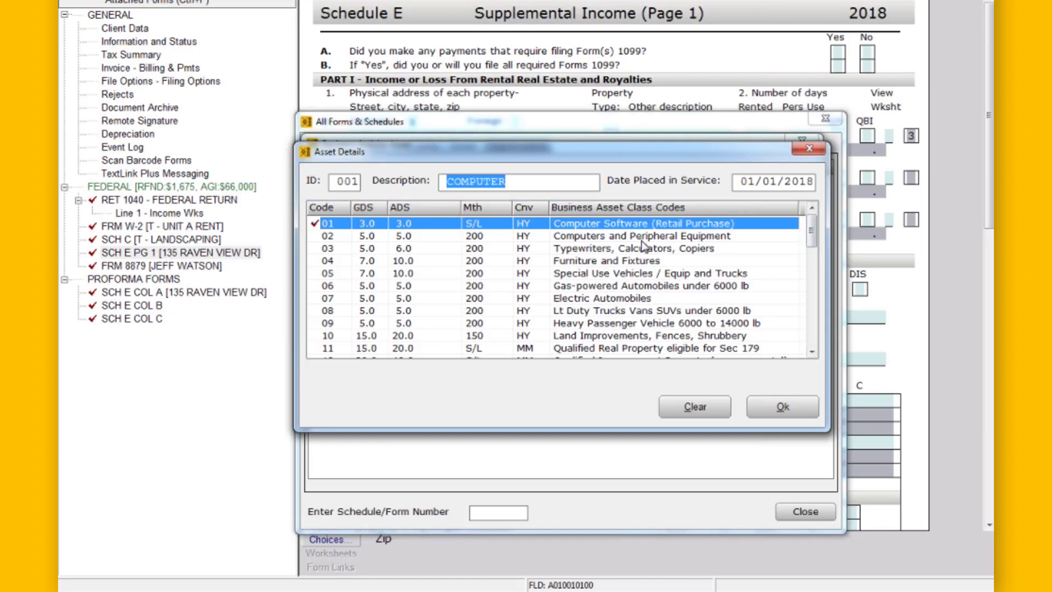
{"action": "left_click", "coordinate": [626, 237]}
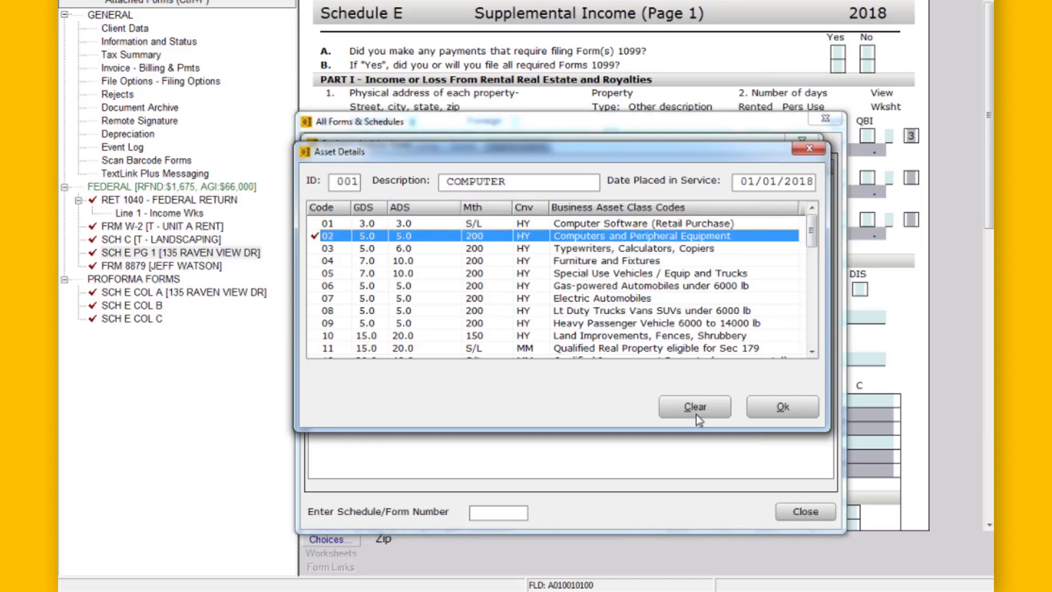
{"action": "left_click", "coordinate": [767, 411]}
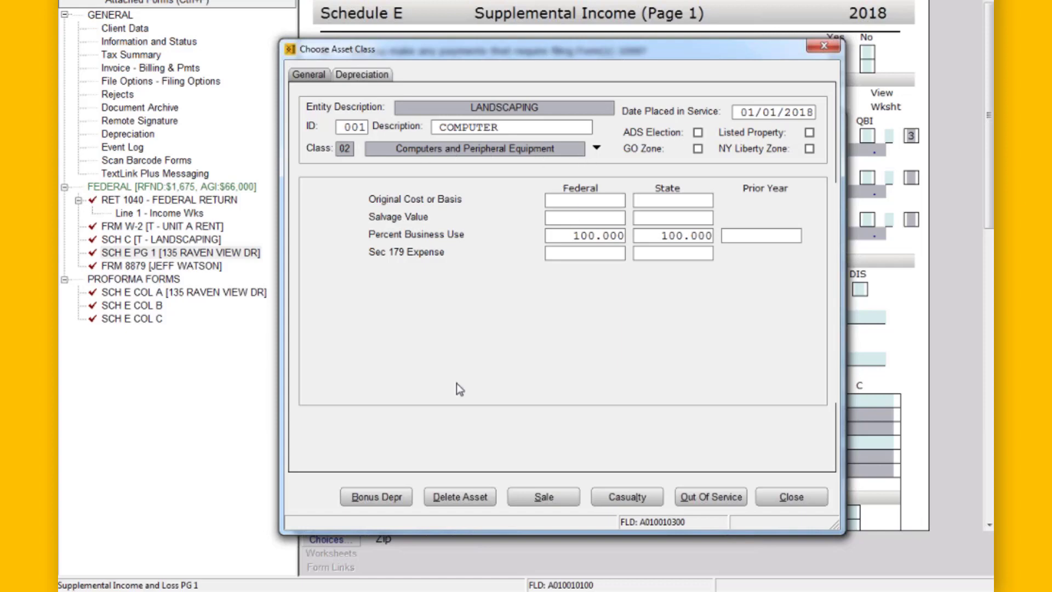
Step: Give the COMPUTER asset a 1200 federal and state cost basis
{"action": "type", "text": "1200"}
{"action": "key", "text": "Tab"}
{"action": "left_click", "coordinate": [675, 201]}
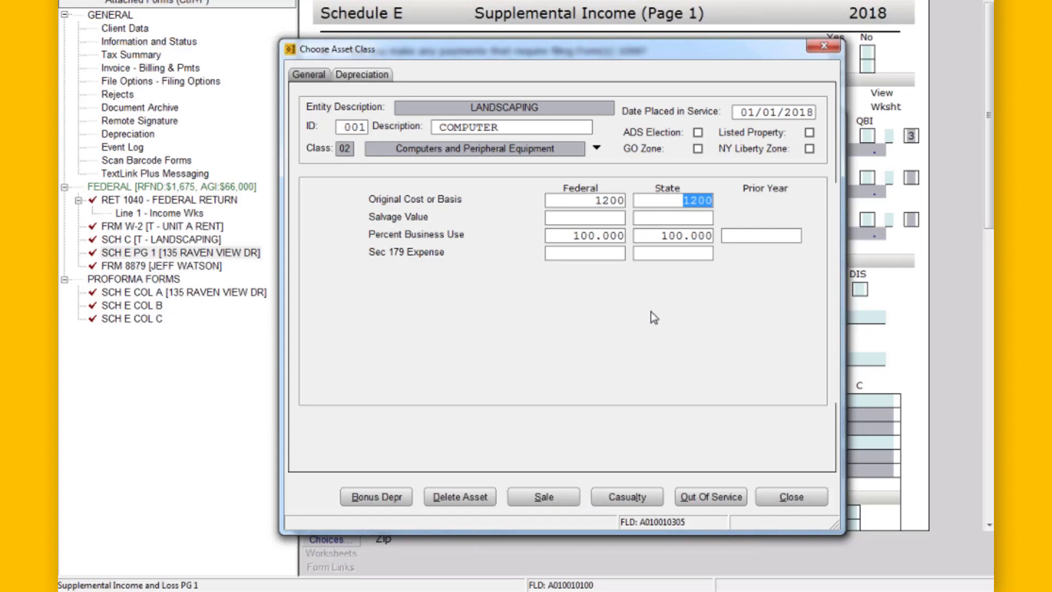
{"action": "left_click", "coordinate": [789, 501]}
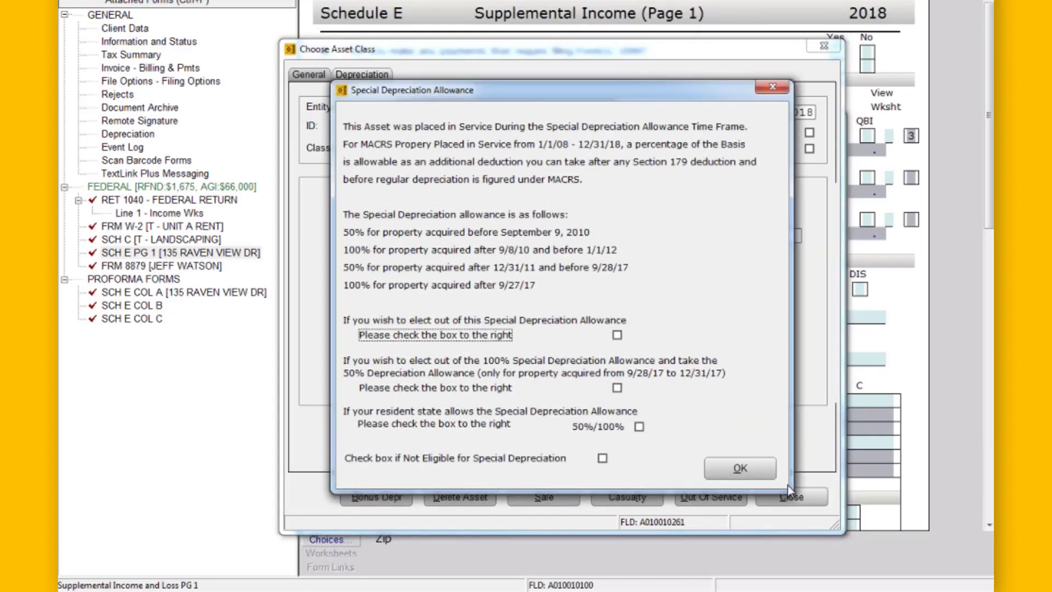
Step: Accept the special depreciation allowance and return to Schedule E
{"action": "left_click", "coordinate": [741, 469]}
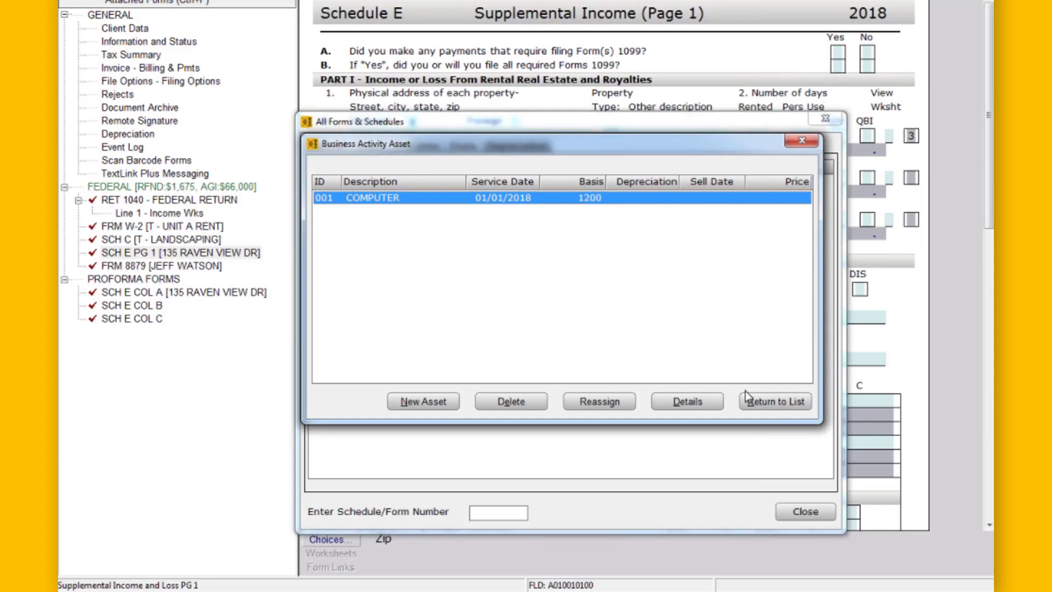
{"action": "left_click", "coordinate": [779, 403]}
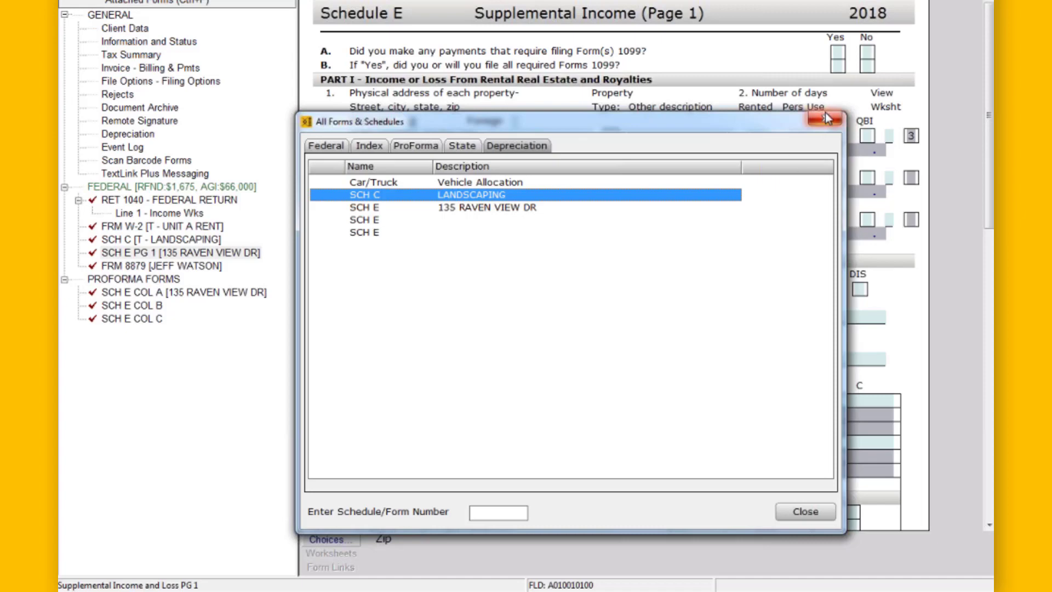
{"action": "left_click", "coordinate": [826, 121]}
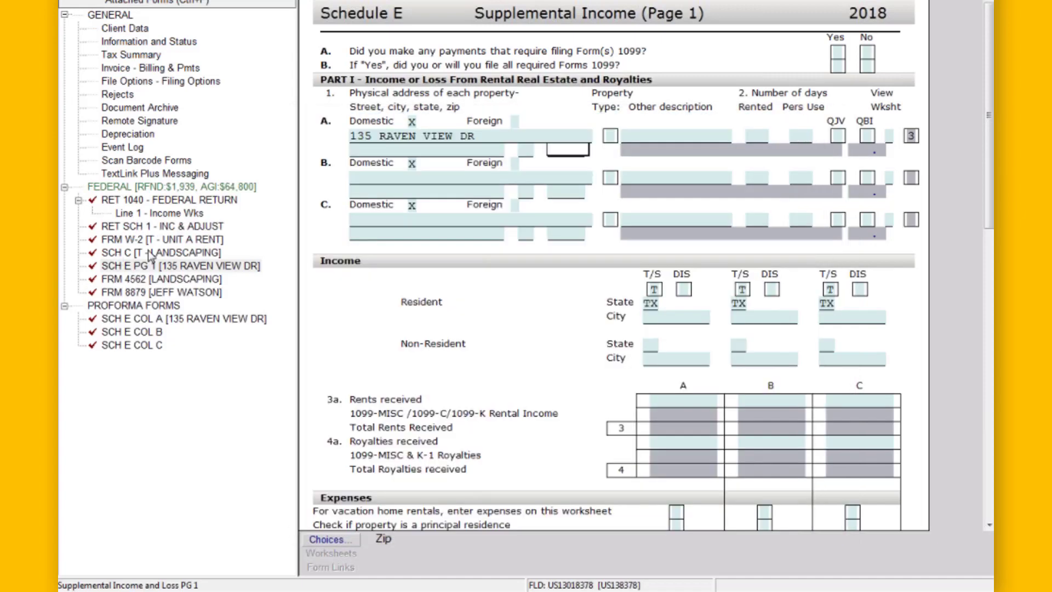
Step: Check the 1,200 depreciation on Schedule C line 13, then reopen the depreciation asset list
{"action": "left_click", "coordinate": [153, 259]}
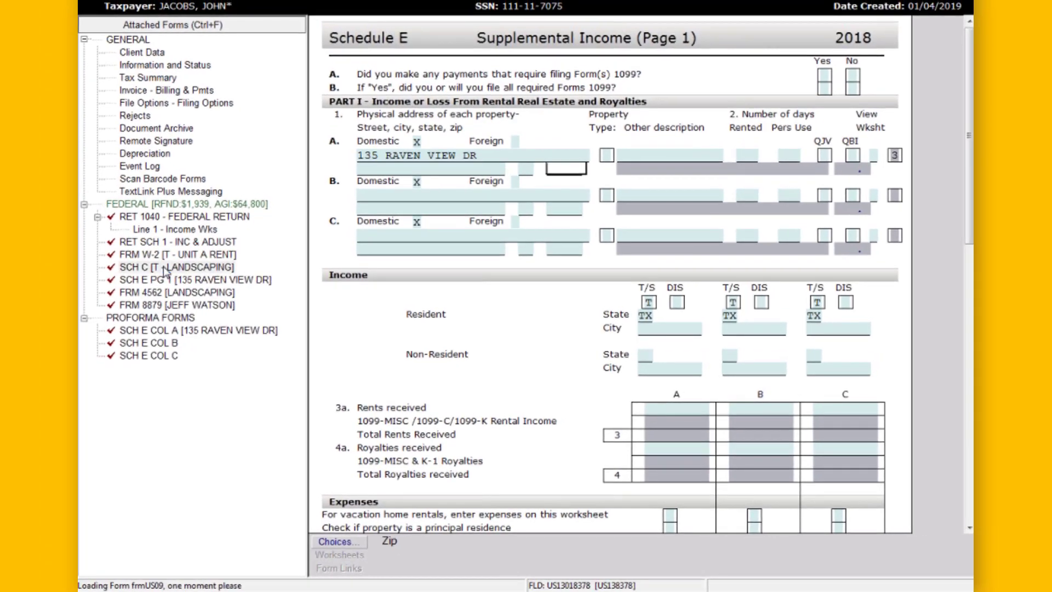
{"action": "left_click_drag", "start_coordinate": [970, 134], "coordinate": [971, 289]}
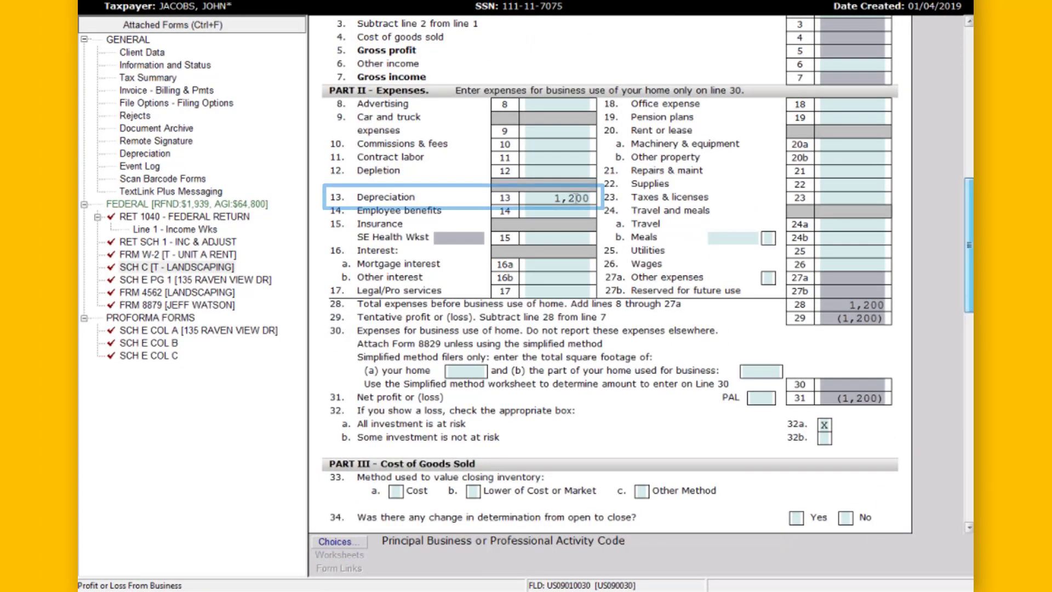
{"action": "left_click", "coordinate": [559, 198]}
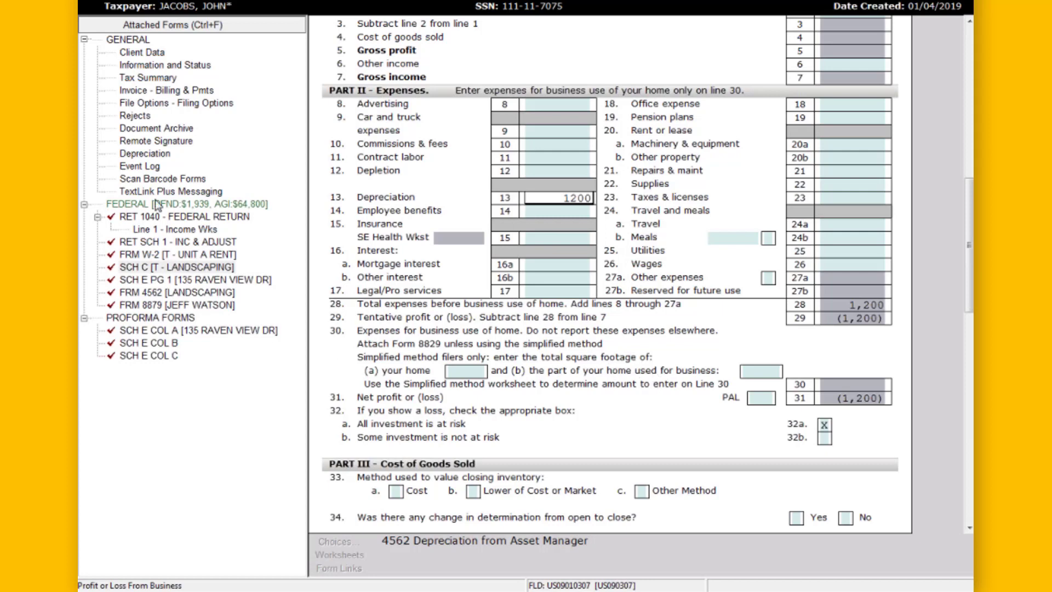
{"action": "left_click", "coordinate": [152, 156]}
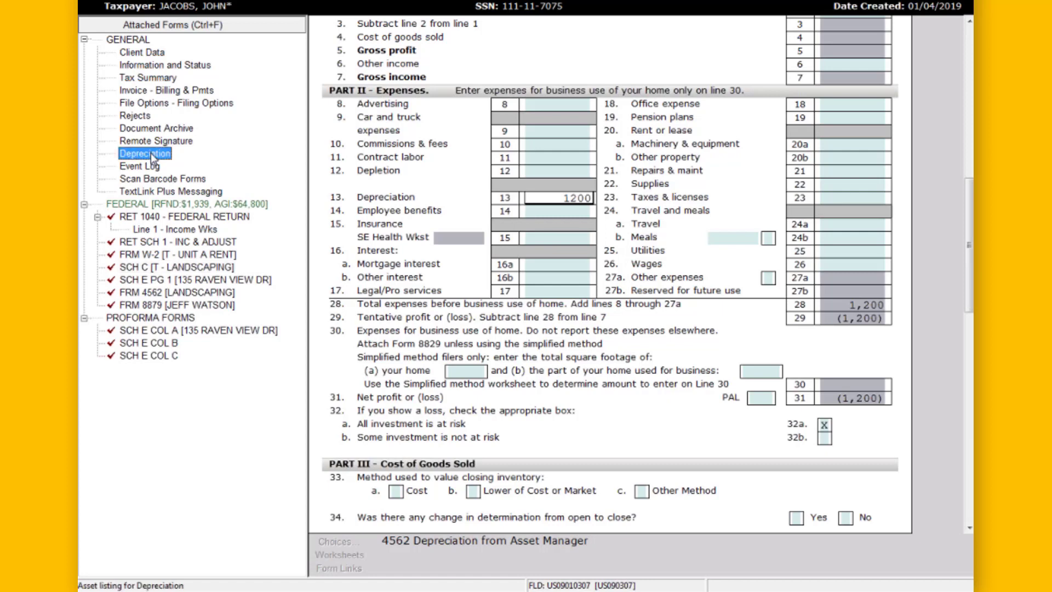
{"action": "double_click", "coordinate": [151, 155]}
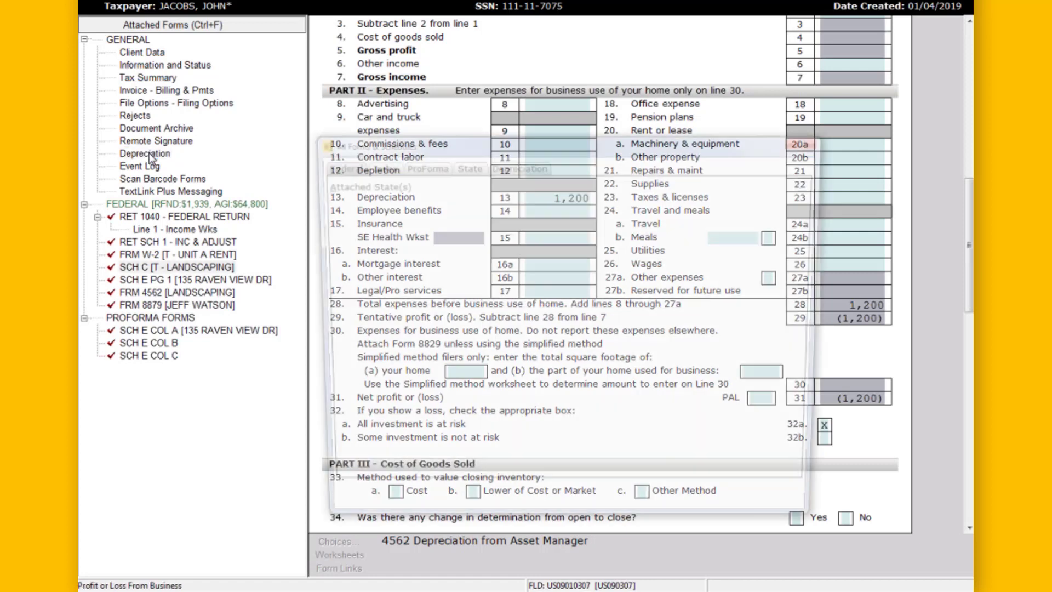
Step: Create a Landscaping DESK asset in class 04 Furniture and Fixtures
{"action": "left_click", "coordinate": [462, 214]}
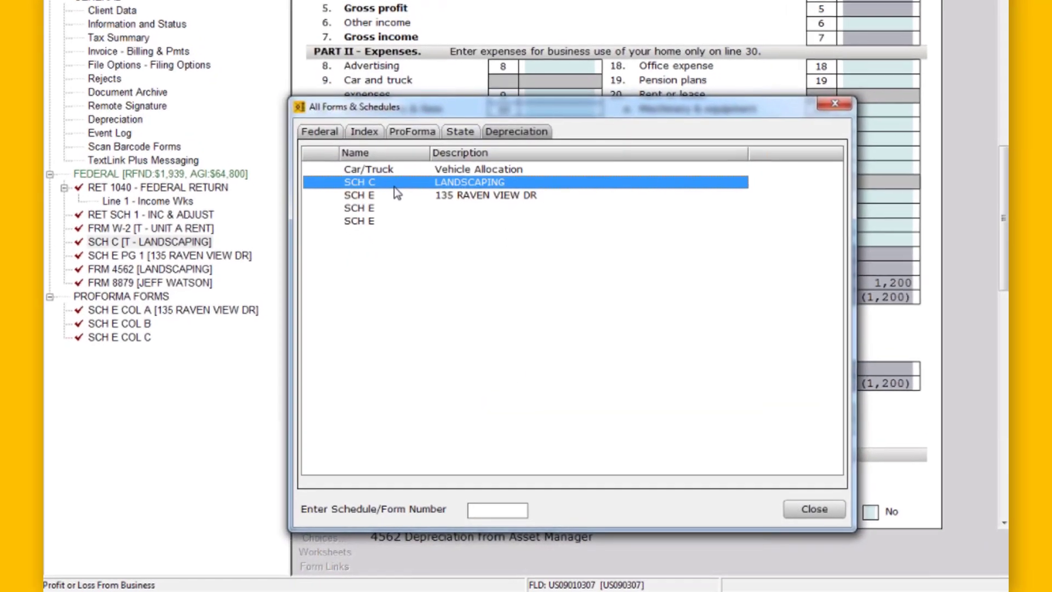
{"action": "double_click", "coordinate": [446, 180]}
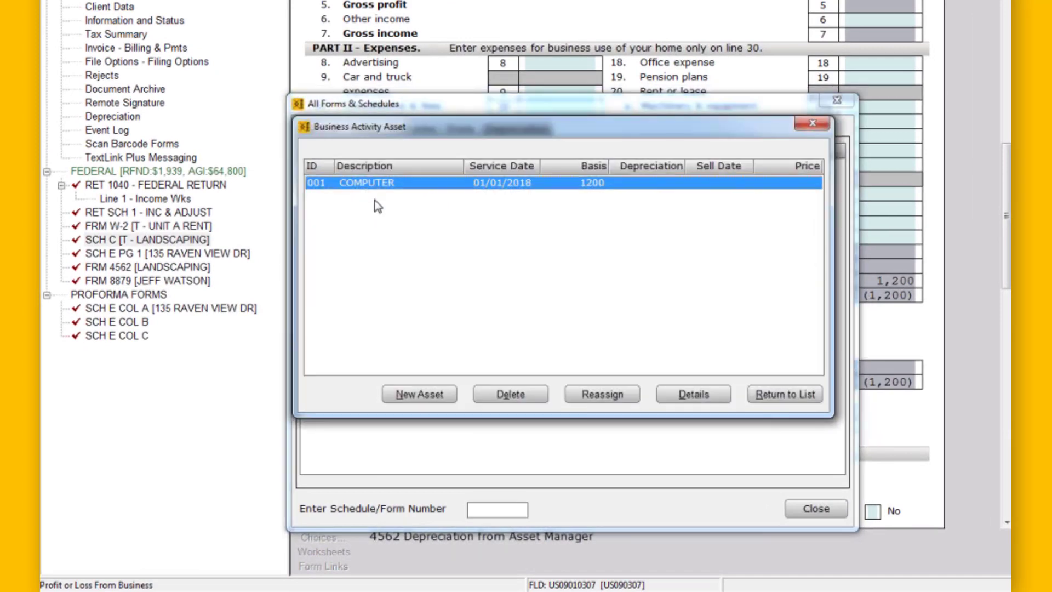
{"action": "left_click", "coordinate": [413, 394]}
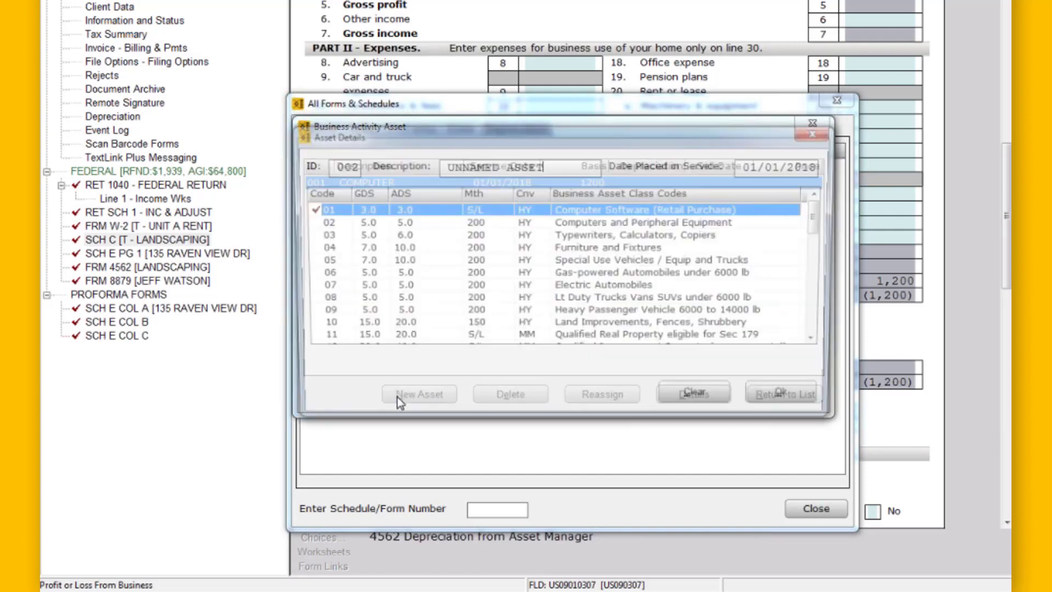
{"action": "type", "text": "DESK"}
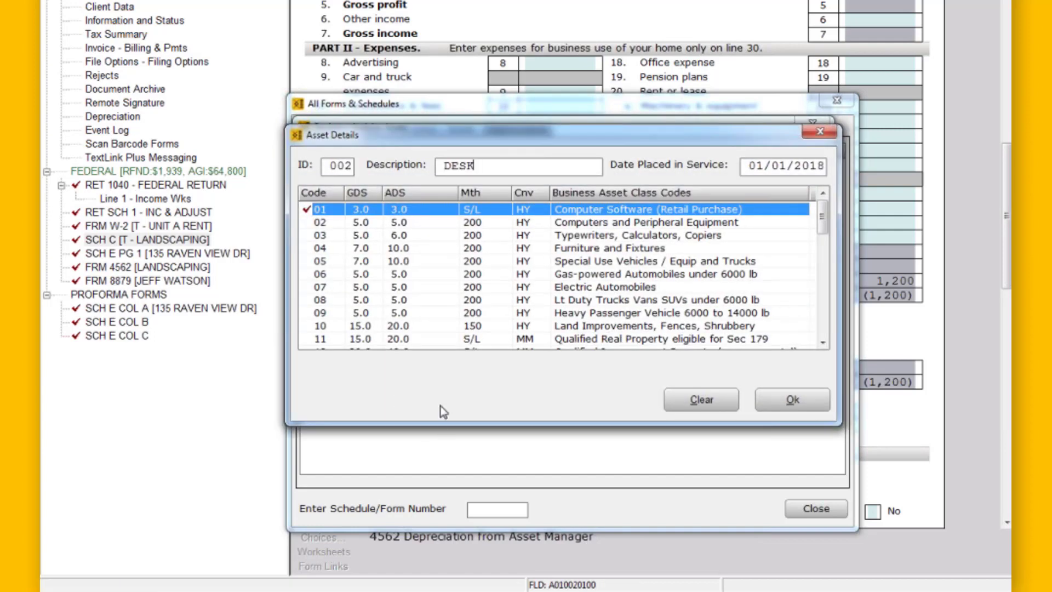
{"action": "left_click", "coordinate": [629, 250]}
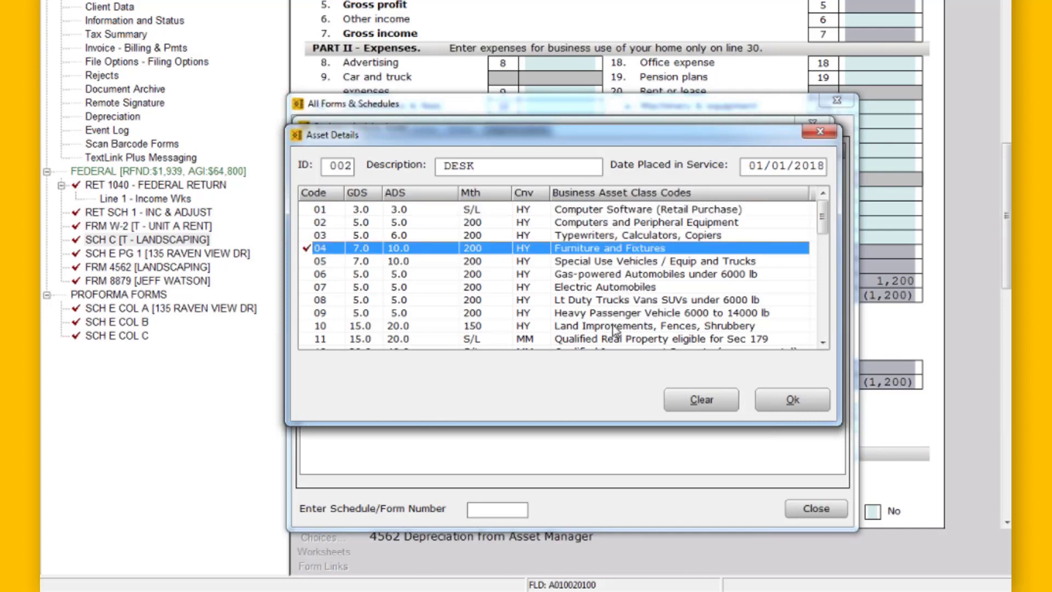
{"action": "left_click", "coordinate": [793, 402]}
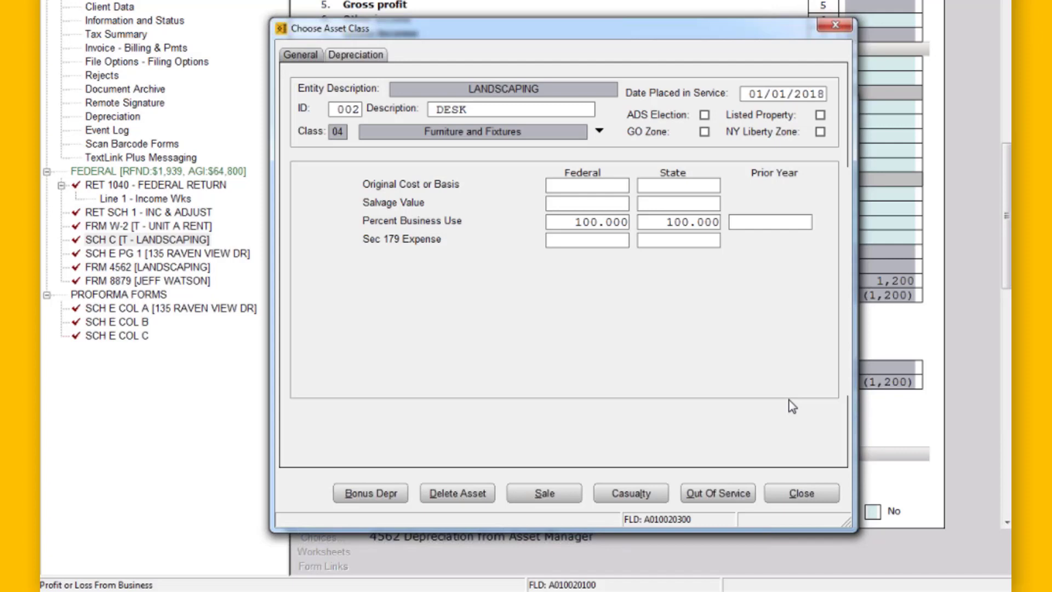
Step: Give the DESK a 500 cost basis, accept special depreciation, and return to Schedule C
{"action": "type", "text": "500"}
{"action": "key", "text": "Tab"}
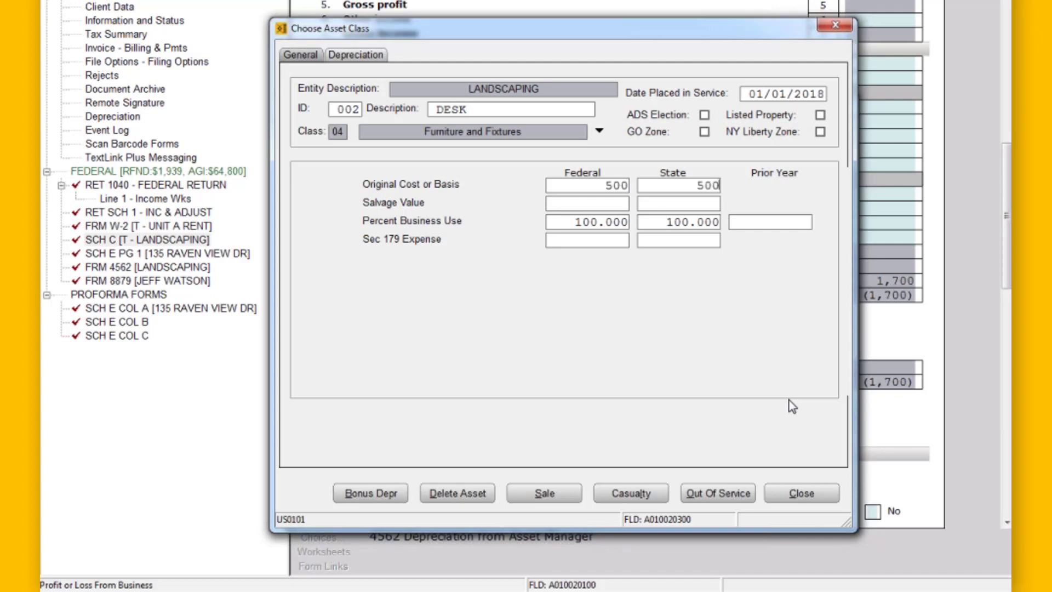
{"action": "left_click", "coordinate": [806, 494]}
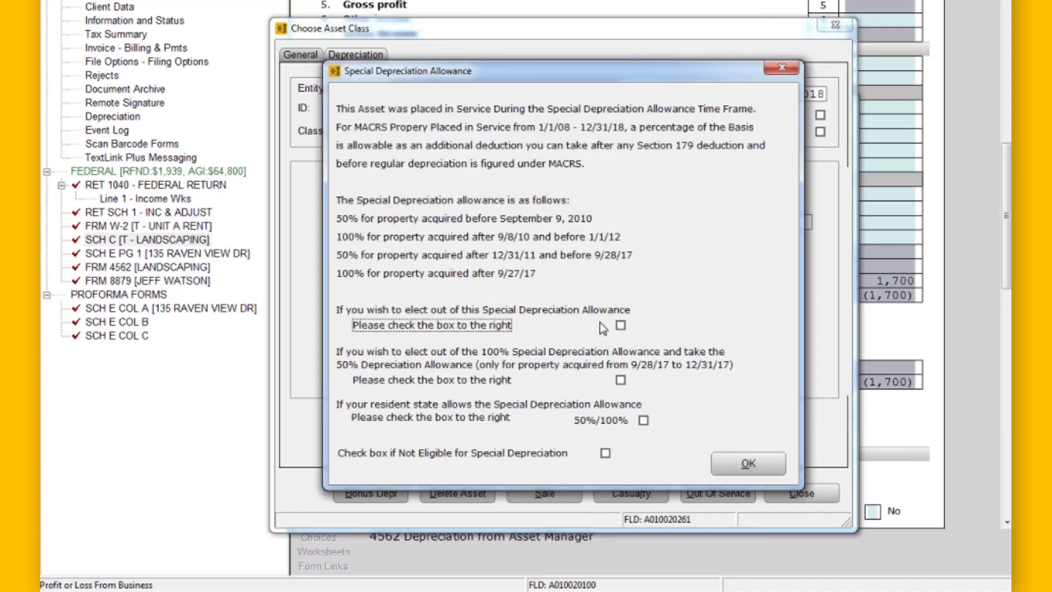
{"action": "left_click", "coordinate": [750, 467]}
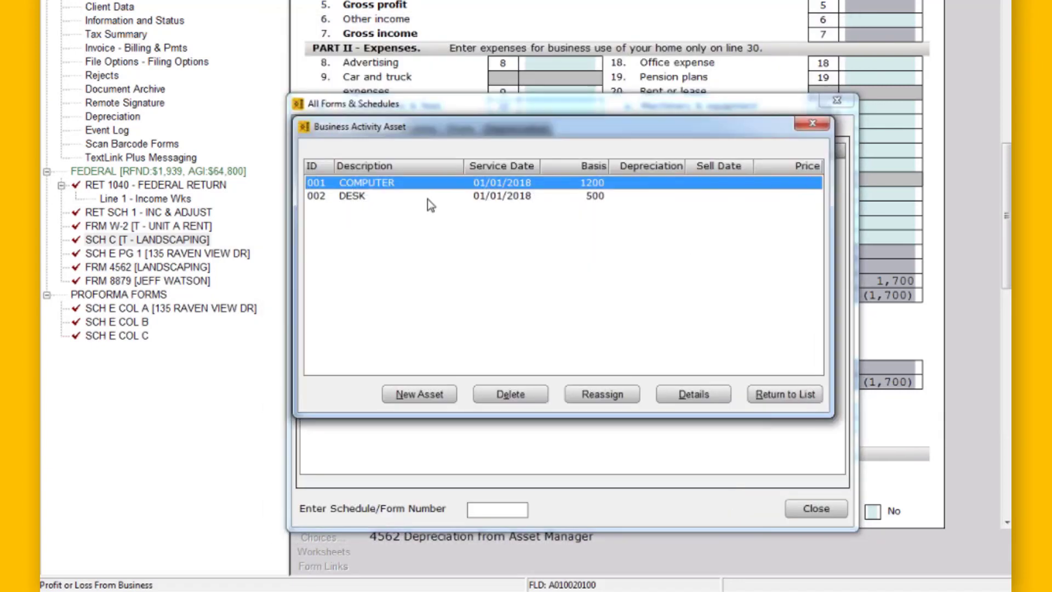
{"action": "left_click", "coordinate": [358, 195]}
{"action": "left_click", "coordinate": [357, 184]}
{"action": "left_click", "coordinate": [359, 196]}
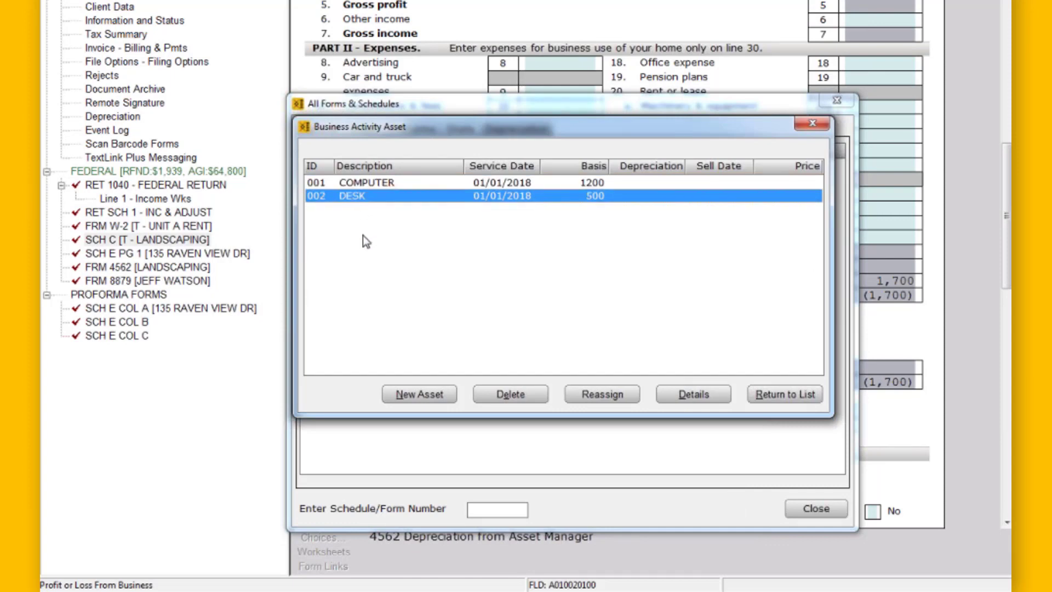
{"action": "left_click", "coordinate": [786, 395]}
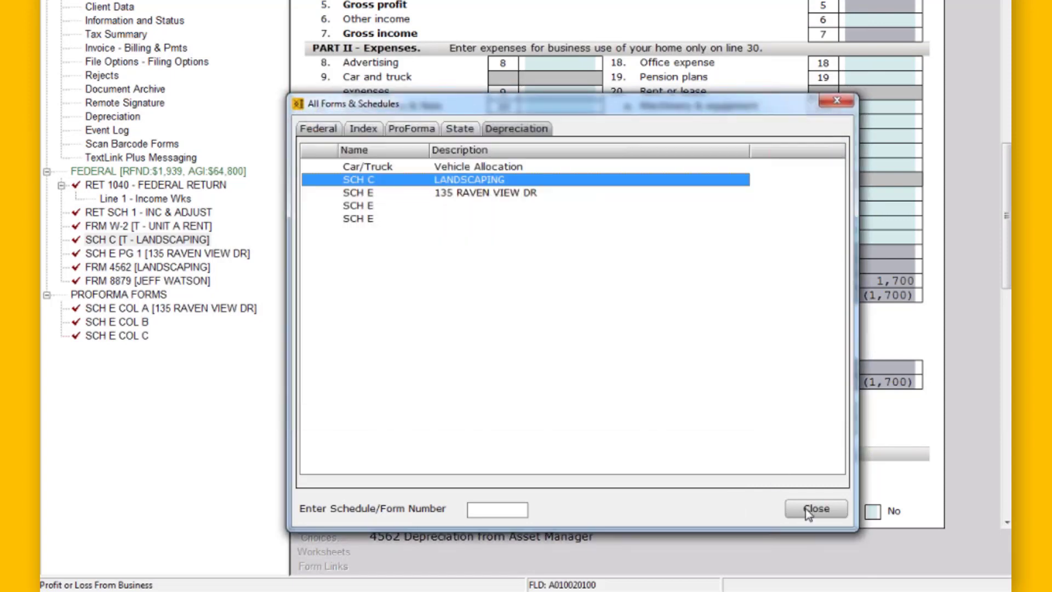
{"action": "left_click", "coordinate": [806, 509]}
Step: Highlight the 1,700 depreciation on line 13, then reopen the depreciation activities list
{"action": "left_click", "coordinate": [574, 179]}
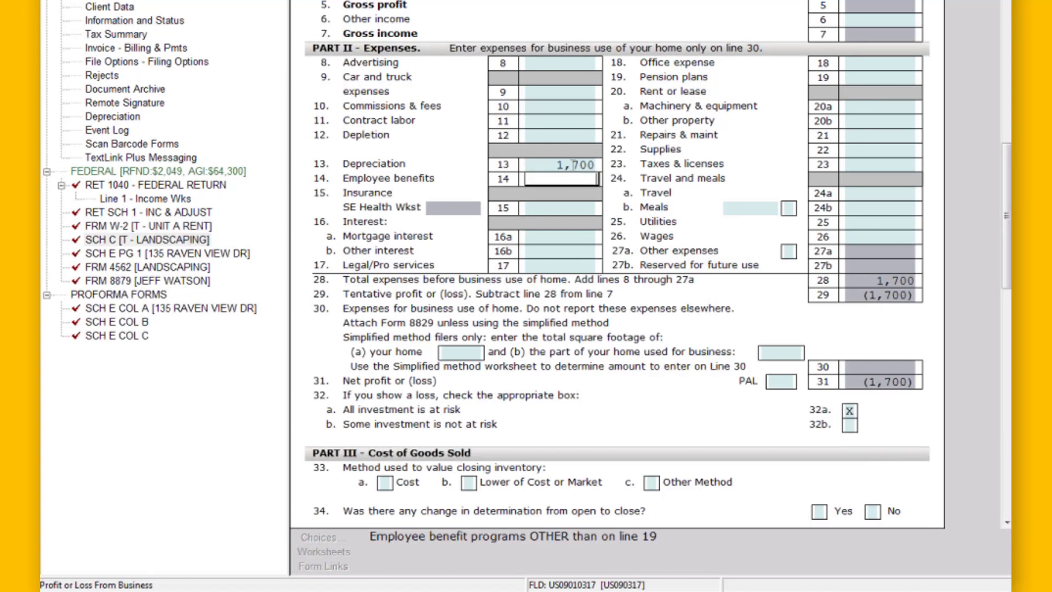
{"action": "left_click", "coordinate": [574, 165]}
{"action": "left_click_drag", "start_coordinate": [565, 163], "coordinate": [602, 161]}
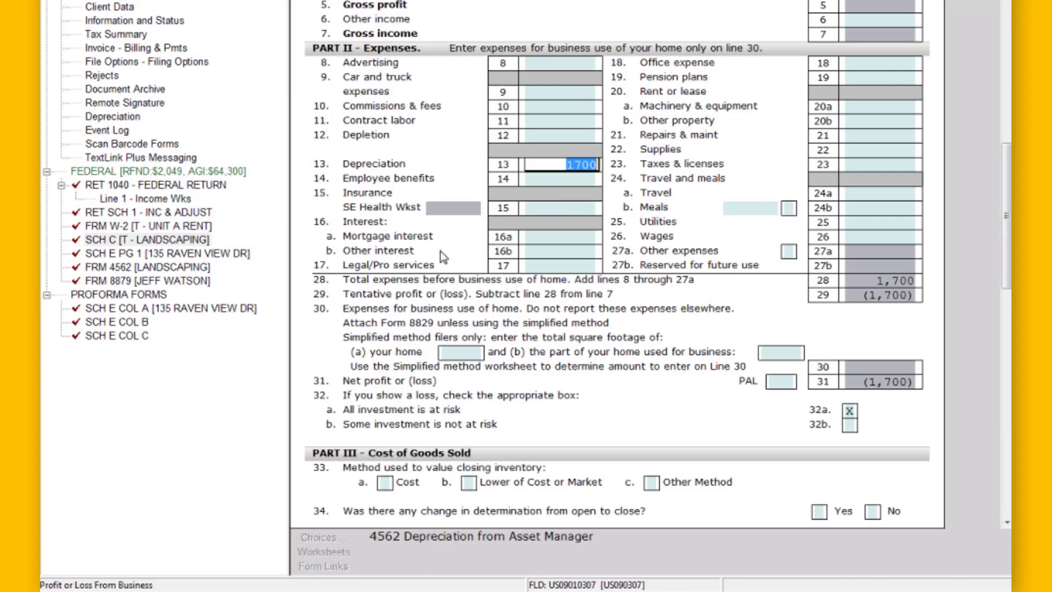
{"action": "left_click", "coordinate": [112, 118]}
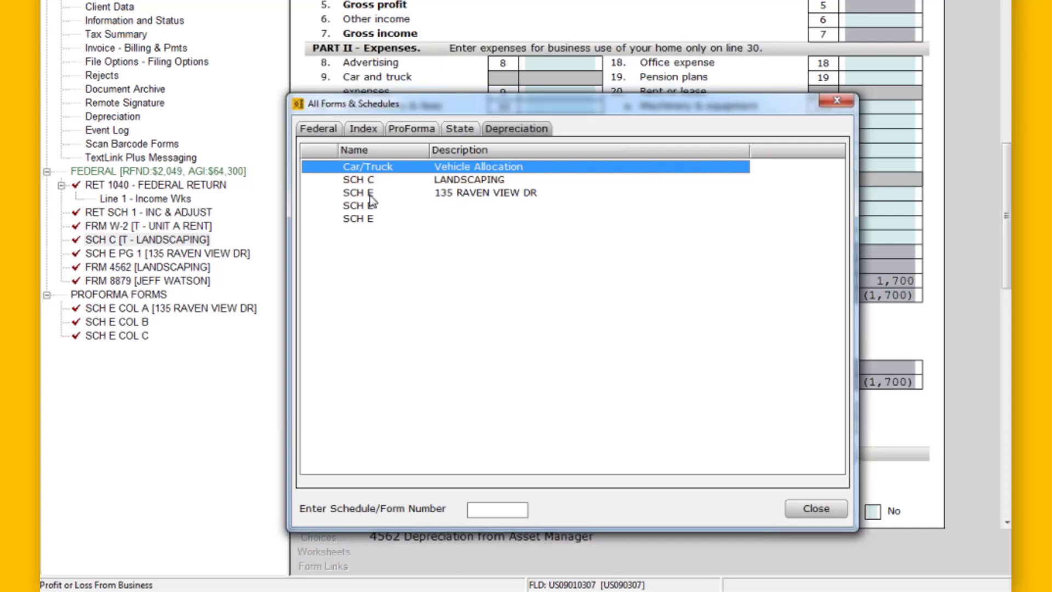
Step: Start a new Car/Truck vehicle asset and browse the vehicle class options
{"action": "double_click", "coordinate": [468, 169]}
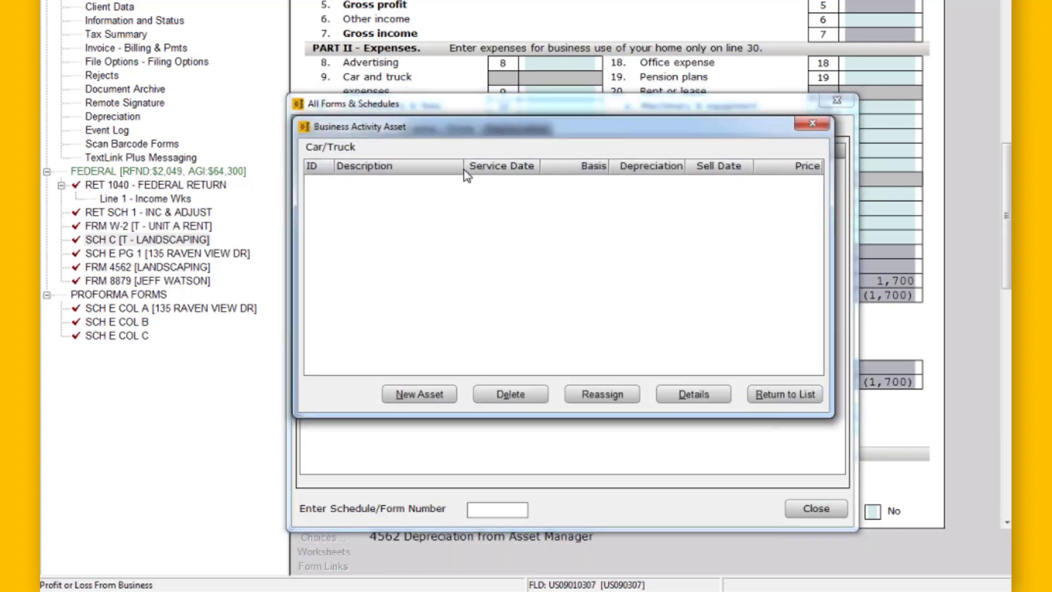
{"action": "left_click", "coordinate": [417, 394]}
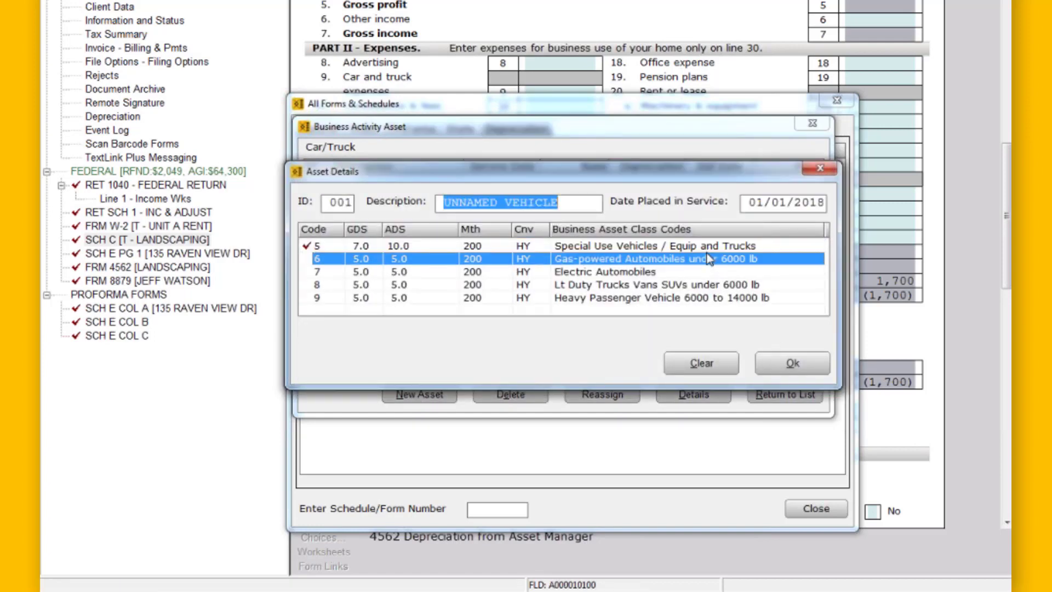
{"action": "left_click", "coordinate": [711, 261]}
{"action": "left_click", "coordinate": [701, 273]}
{"action": "left_click", "coordinate": [697, 285]}
{"action": "left_click", "coordinate": [691, 299]}
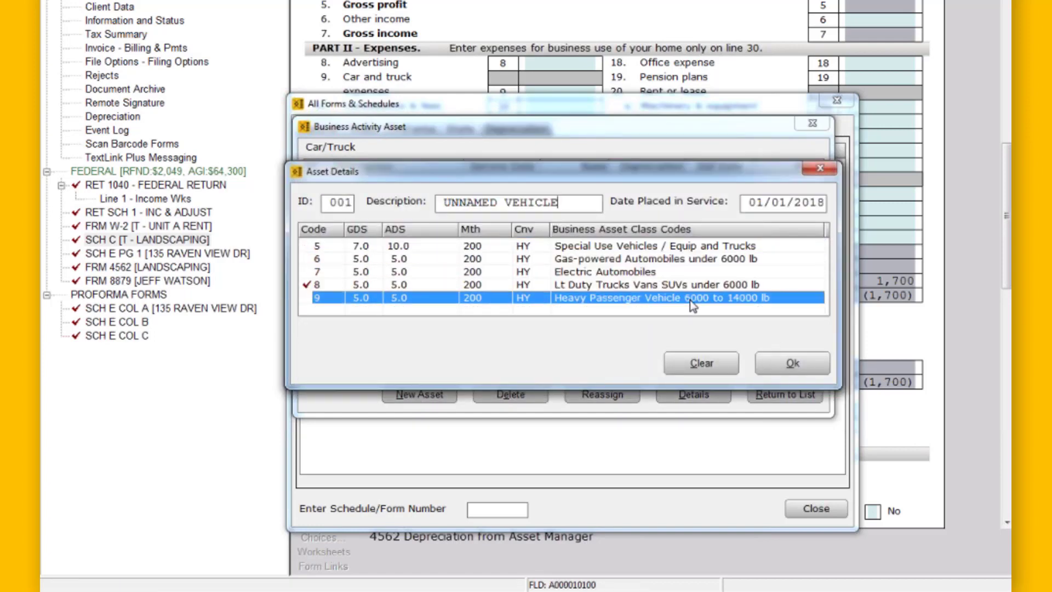
{"action": "left_click", "coordinate": [689, 284]}
{"action": "left_click", "coordinate": [686, 272]}
{"action": "left_click", "coordinate": [683, 260]}
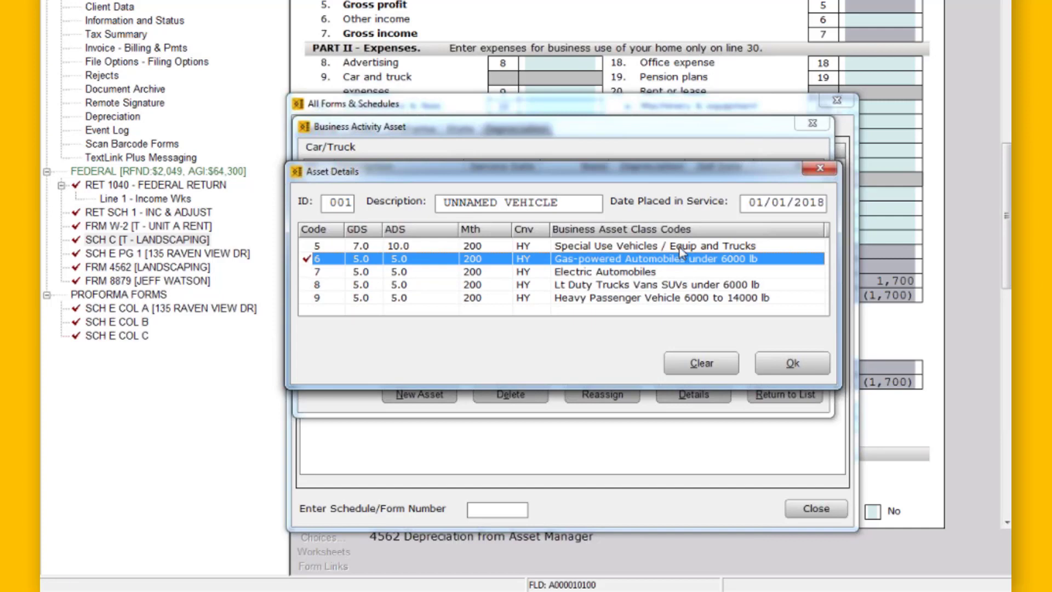
{"action": "left_click", "coordinate": [681, 247]}
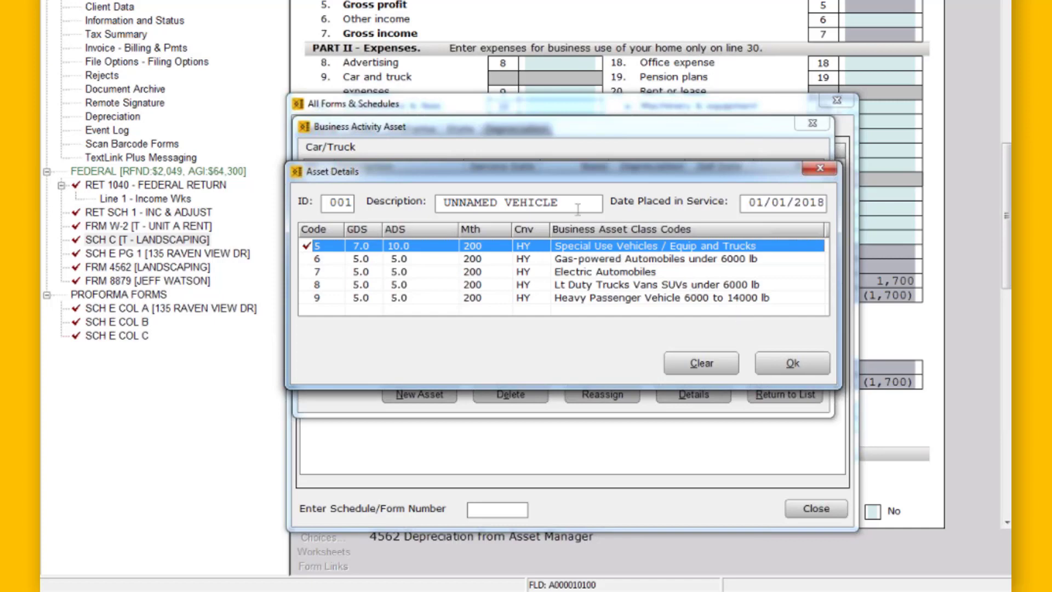
Step: Describe the vehicle as F150 and choose class 8, light duty trucks under 6000 lb
{"action": "left_click", "coordinate": [571, 203]}
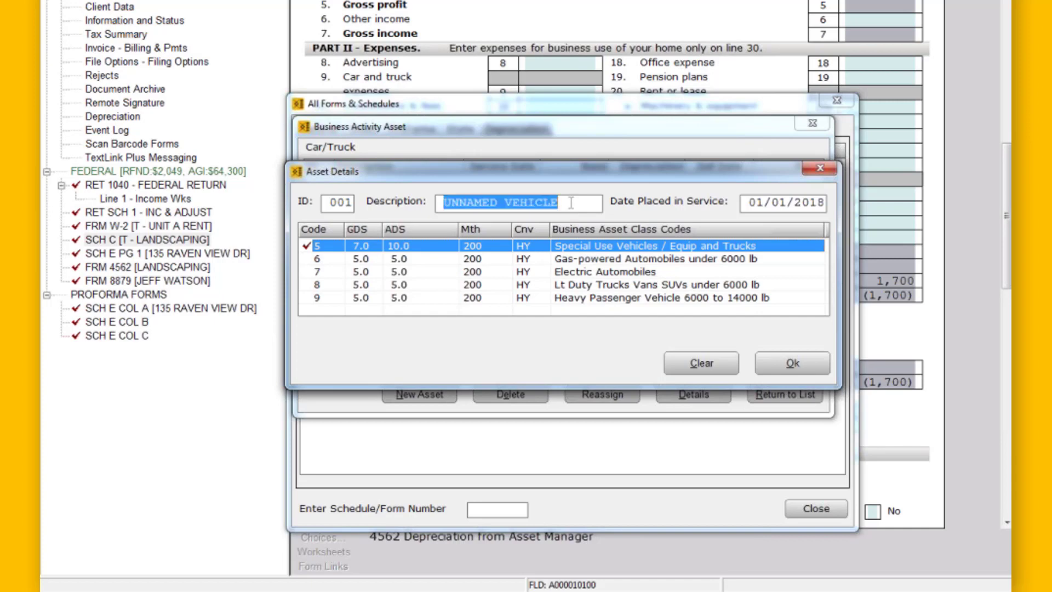
{"action": "type", "text": "F150"}
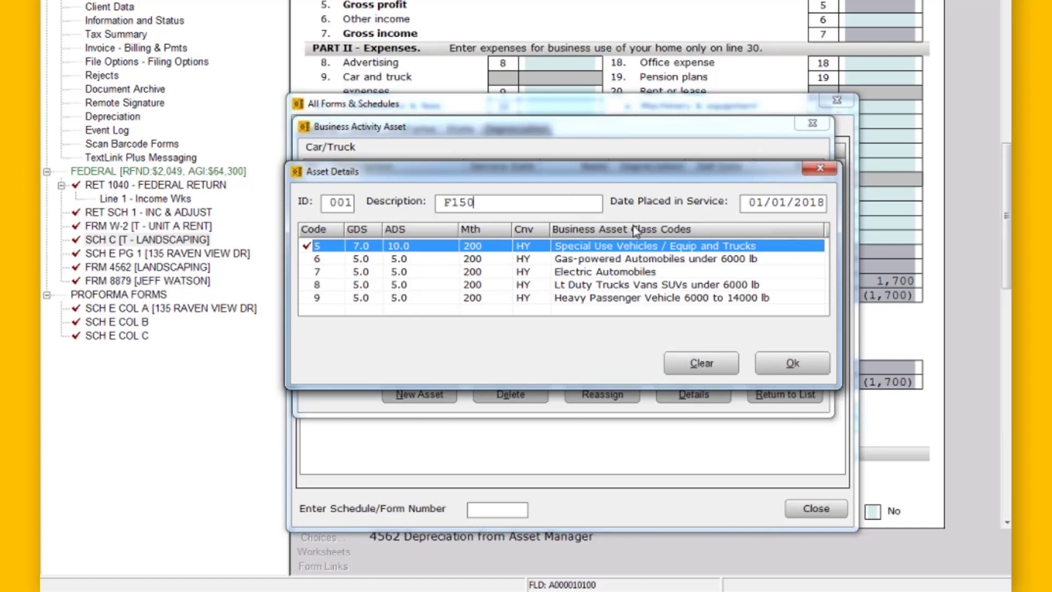
{"action": "left_click", "coordinate": [645, 287]}
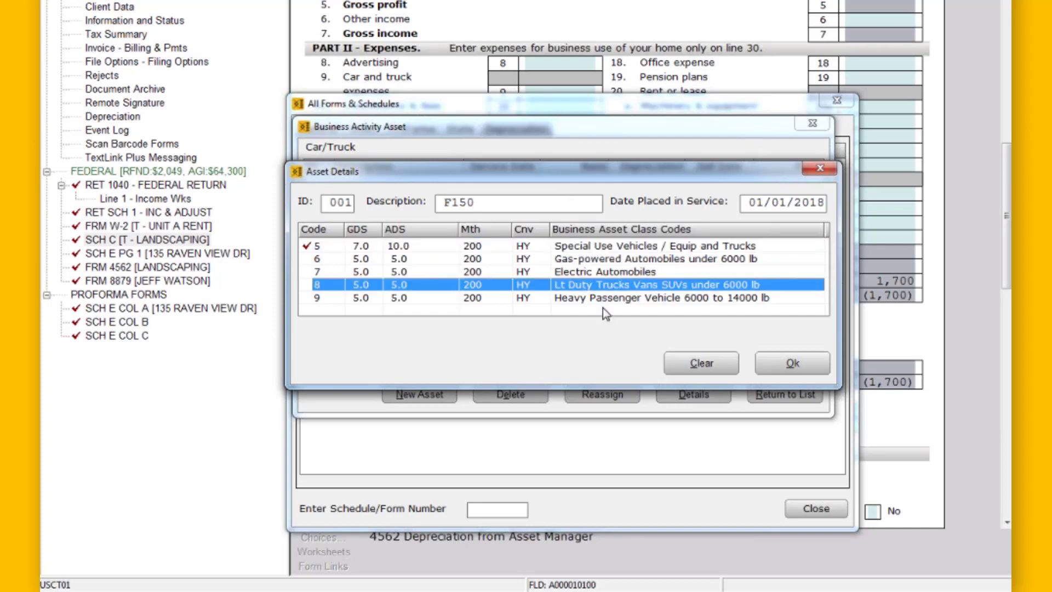
Step: Confirm the F150 as class 08 listed property and dismiss the missing cost basis errors
{"action": "left_click", "coordinate": [791, 364]}
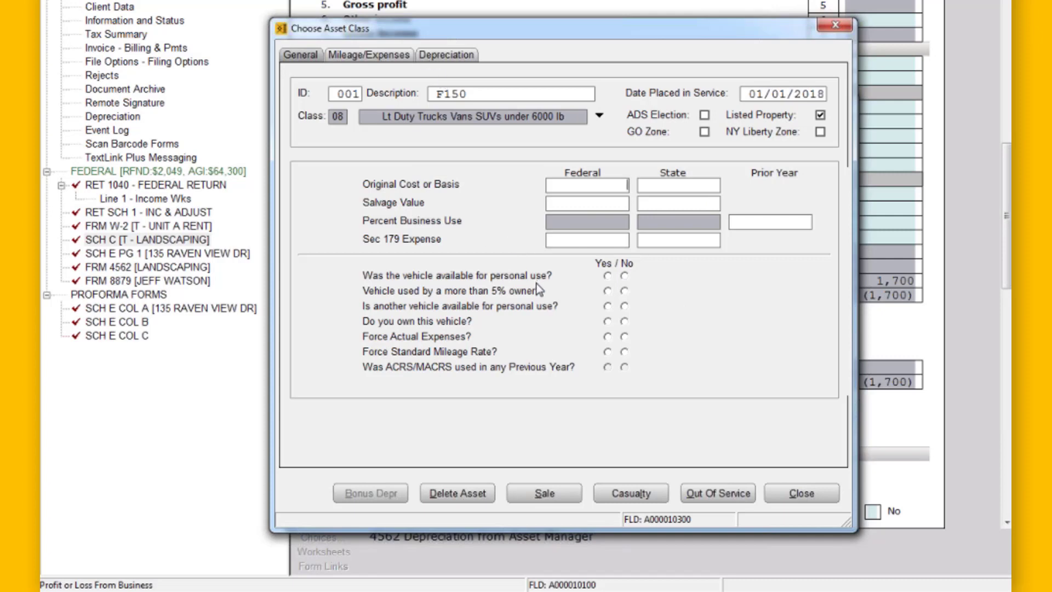
{"action": "left_click", "coordinate": [798, 494]}
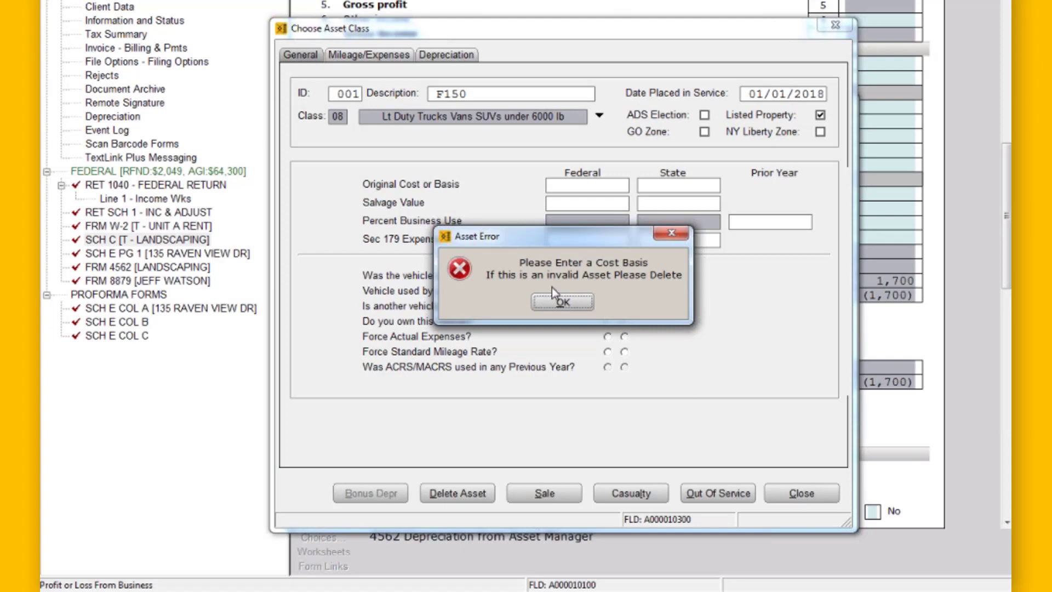
{"action": "left_click", "coordinate": [559, 301]}
{"action": "left_click", "coordinate": [807, 498]}
{"action": "left_click", "coordinate": [562, 301]}
{"action": "left_click", "coordinate": [796, 496]}
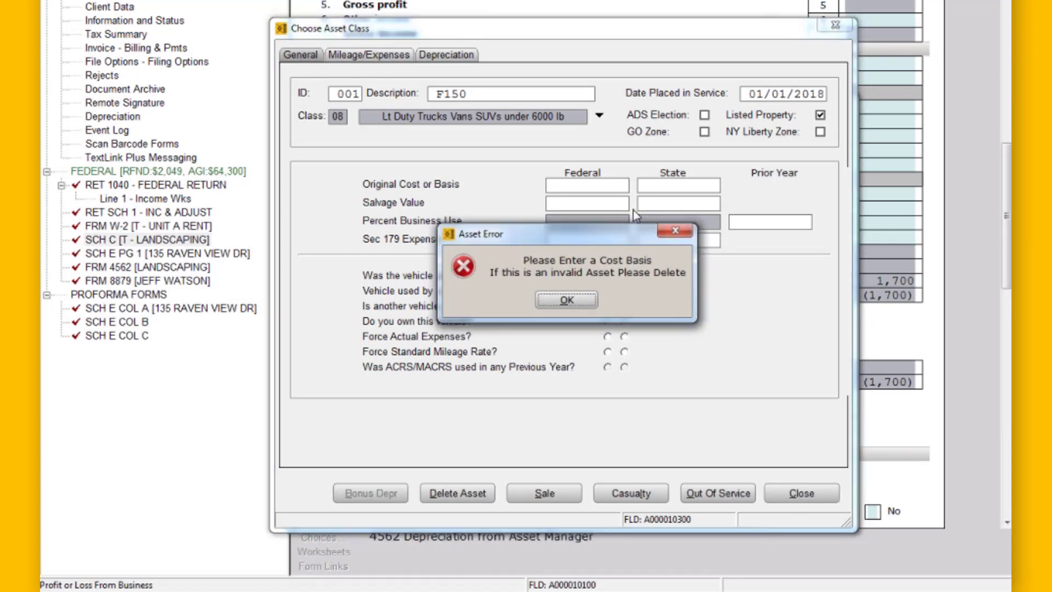
{"action": "left_click_drag", "start_coordinate": [633, 210], "coordinate": [637, 179]}
{"action": "left_click", "coordinate": [570, 254]}
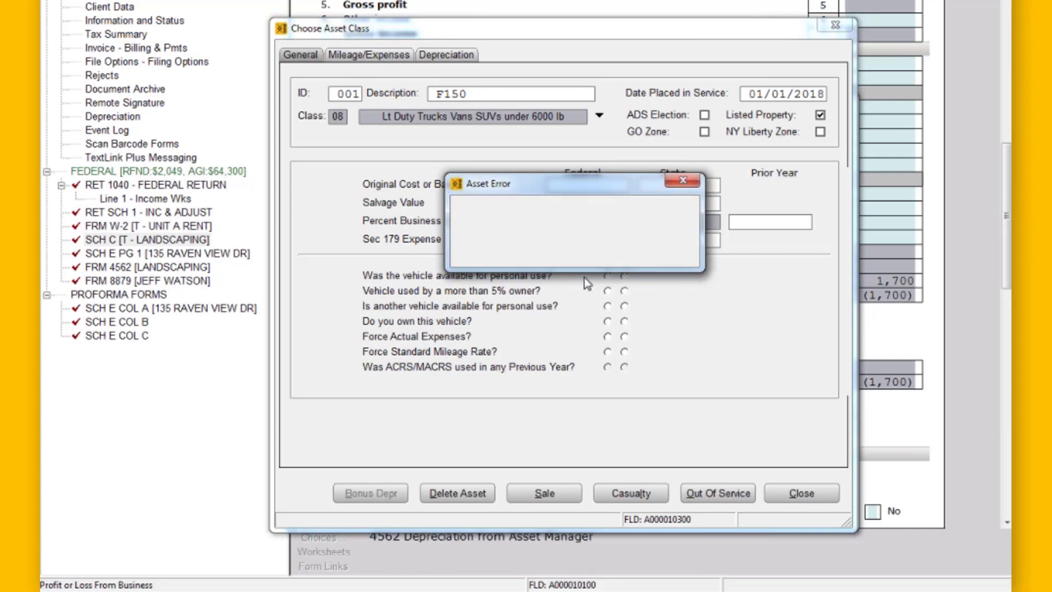
{"action": "left_click", "coordinate": [798, 494]}
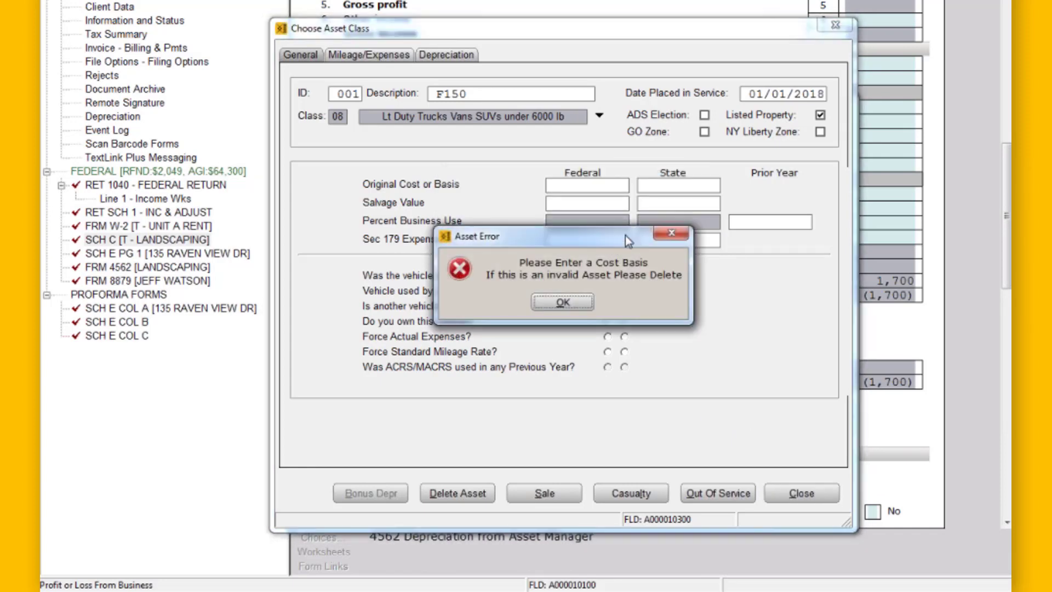
{"action": "left_click_drag", "start_coordinate": [625, 235], "coordinate": [636, 206]}
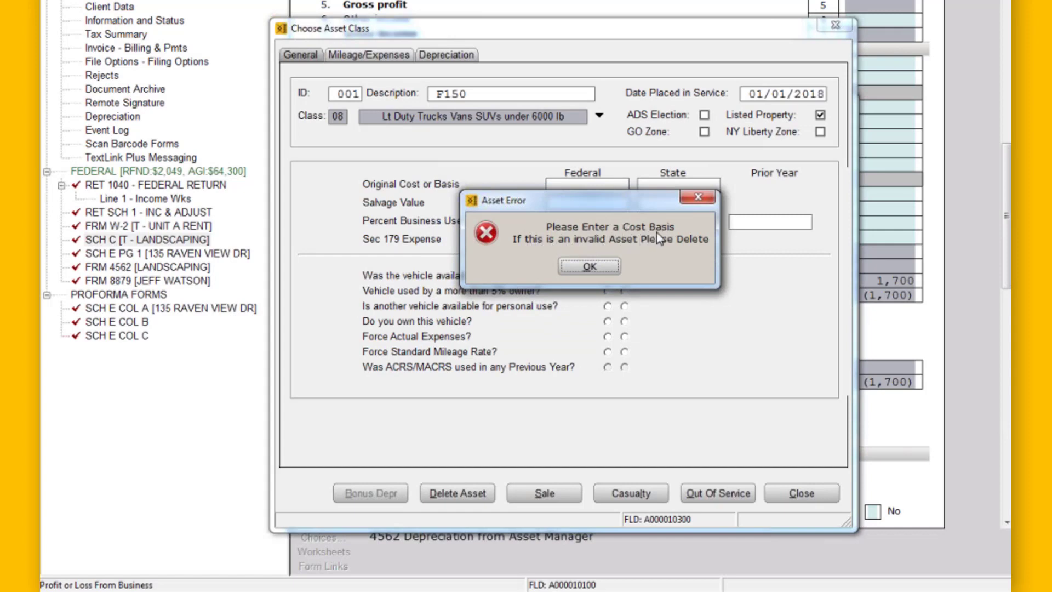
{"action": "left_click_drag", "start_coordinate": [608, 202], "coordinate": [599, 234]}
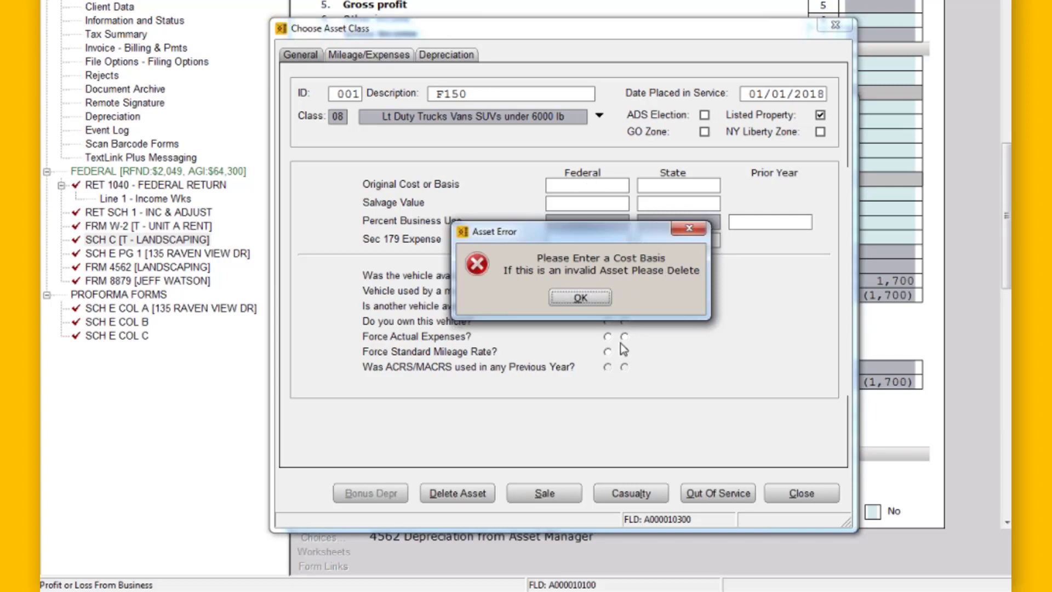
{"action": "left_click", "coordinate": [597, 301]}
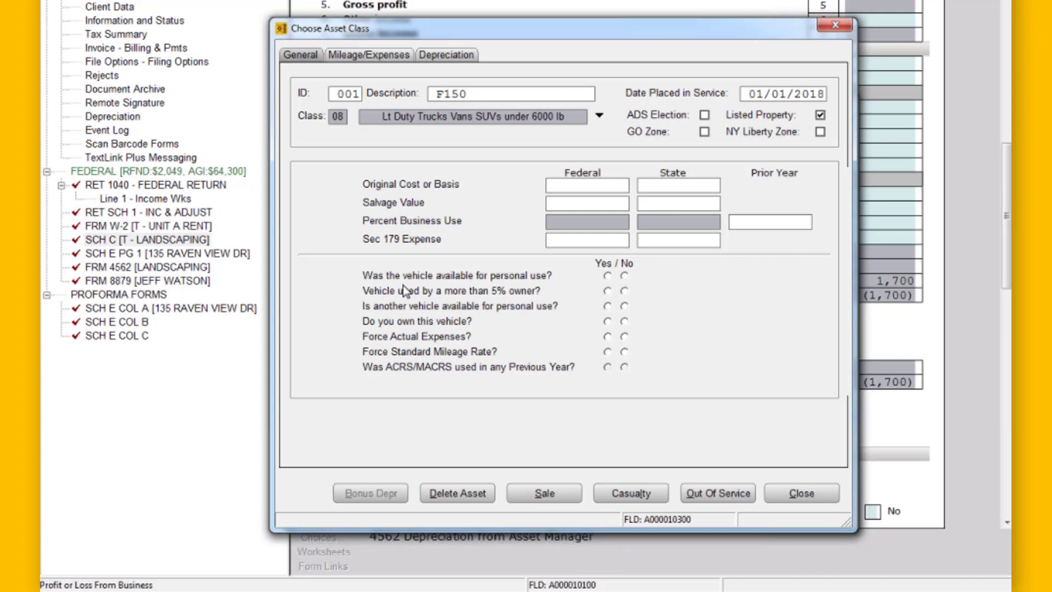
Step: Enter 25000 as the F150's federal cost basis so the state basis copies it
{"action": "type", "text": "25000"}
{"action": "key", "text": "Tab"}
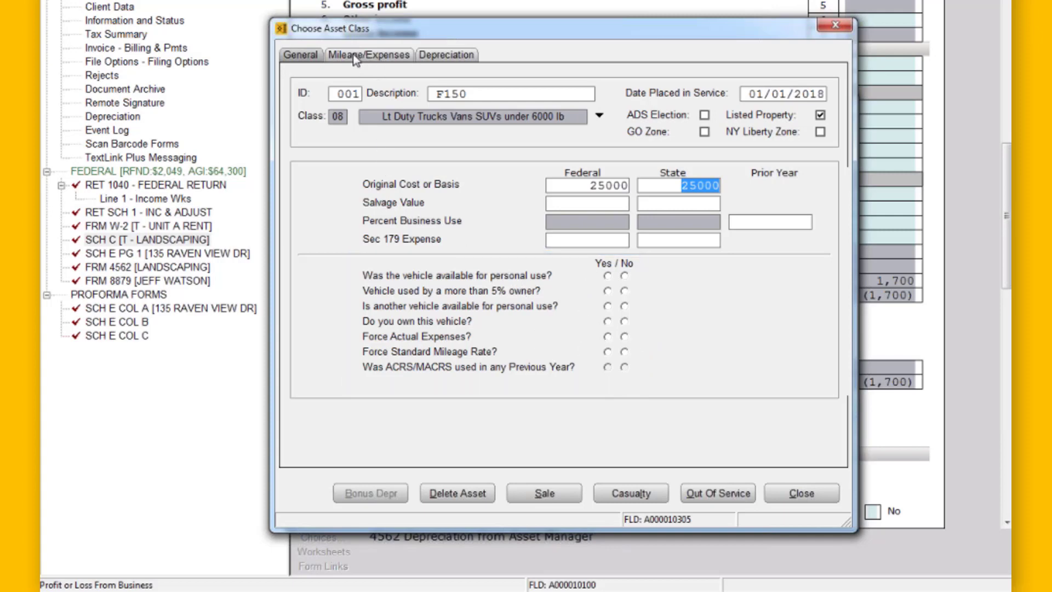
{"action": "left_click", "coordinate": [370, 57]}
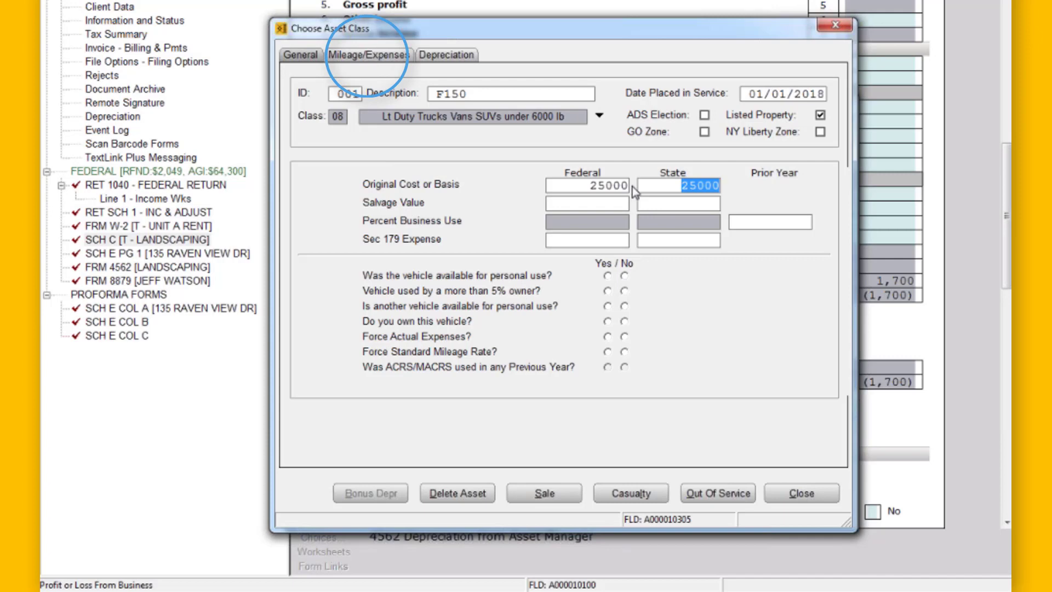
{"action": "left_click_drag", "start_coordinate": [590, 185], "coordinate": [679, 185]}
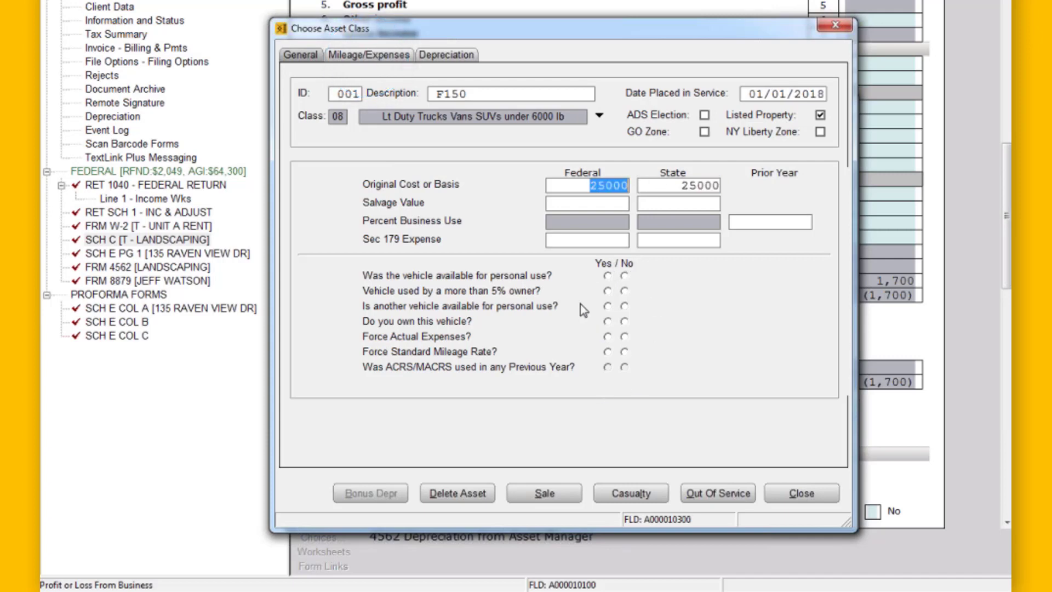
{"action": "left_click", "coordinate": [374, 55]}
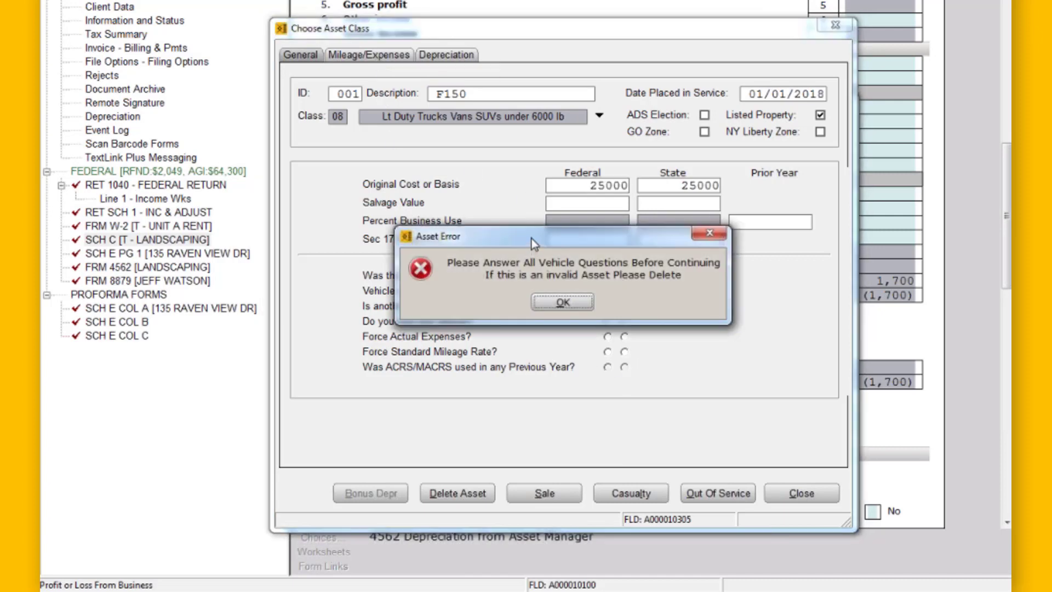
{"action": "left_click_drag", "start_coordinate": [532, 238], "coordinate": [545, 161]}
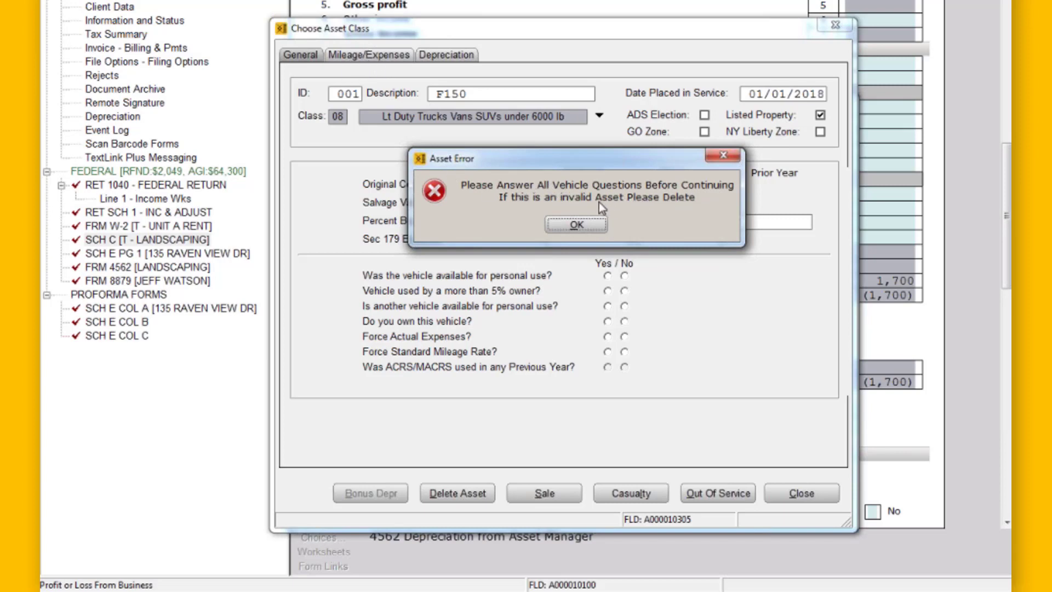
Step: Dismiss the error and answer Yes to personal use, over-5% owner, another vehicle, ownership and actual expenses
{"action": "left_click", "coordinate": [577, 224]}
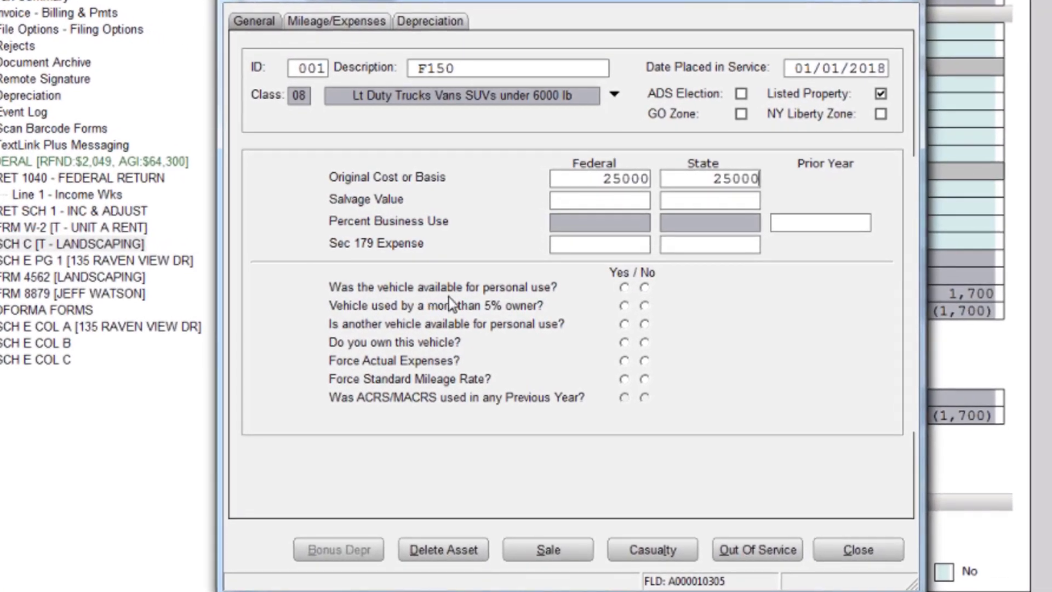
{"action": "left_click", "coordinate": [625, 287]}
{"action": "left_click", "coordinate": [625, 306]}
{"action": "left_click", "coordinate": [625, 324]}
{"action": "left_click", "coordinate": [625, 343]}
{"action": "left_click", "coordinate": [623, 342]}
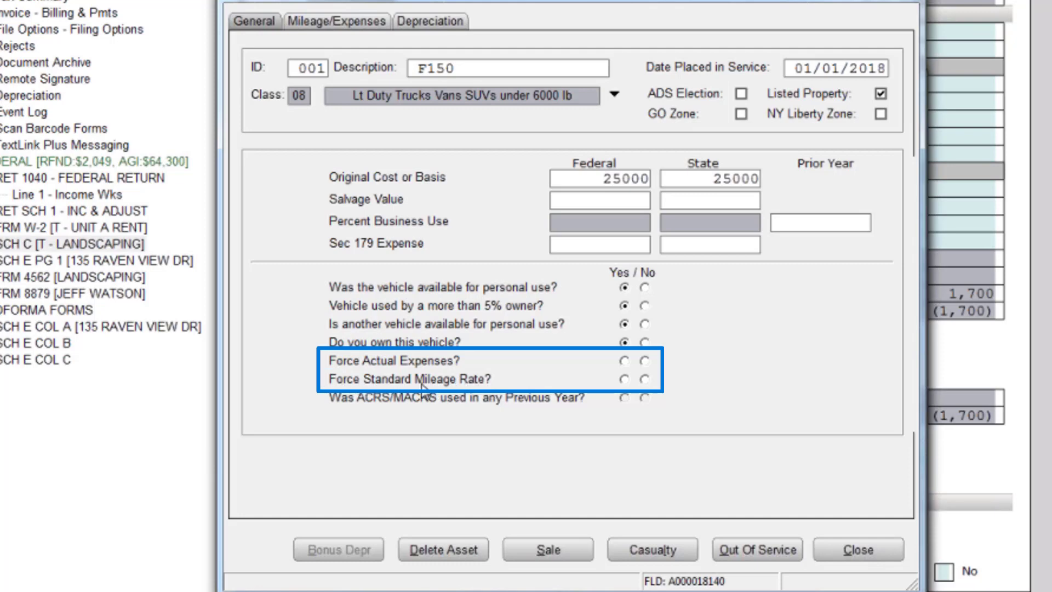
{"action": "left_click", "coordinate": [624, 362]}
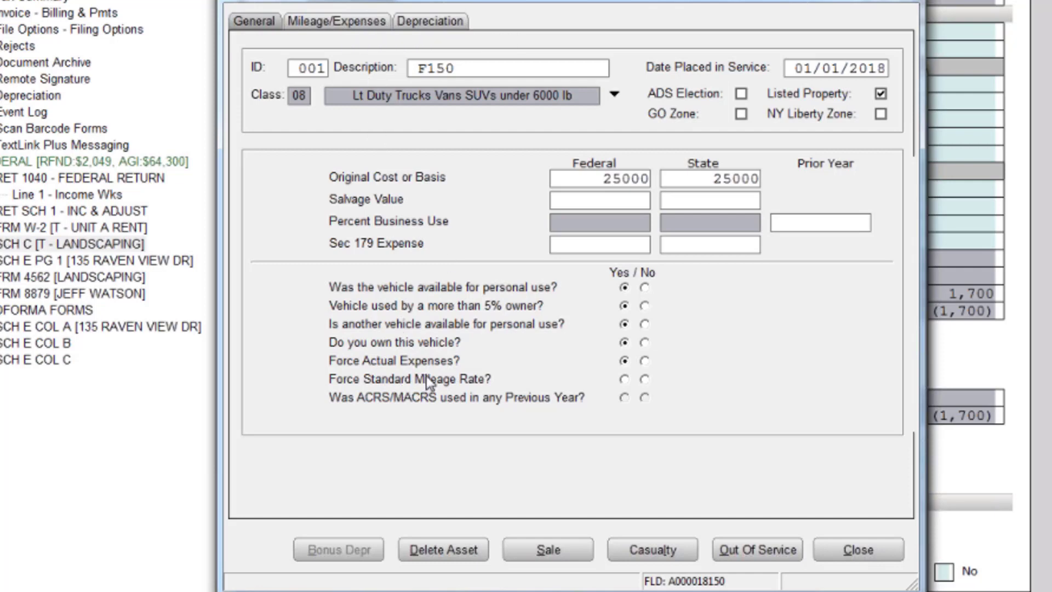
Step: Switch the Force Actual Expenses and Force Standard Mileage Rate answers to No
{"action": "left_click", "coordinate": [644, 361]}
{"action": "left_click", "coordinate": [625, 380]}
{"action": "left_click", "coordinate": [644, 378]}
{"action": "left_click", "coordinate": [642, 399]}
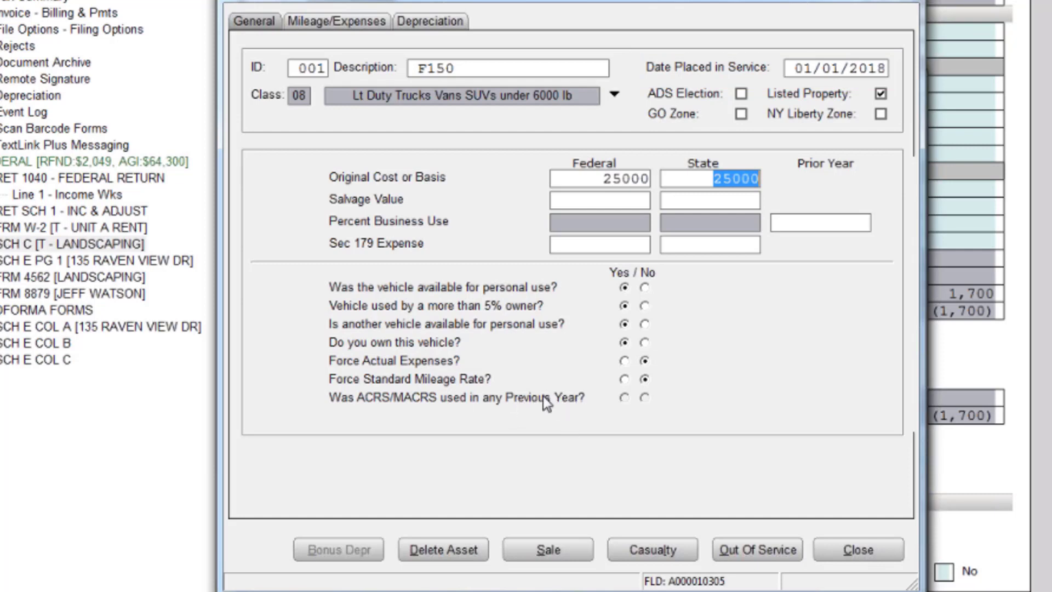
Step: Change the placed-in-service year to 2017 and answer No to prior ACRS/MACRS use
{"action": "left_click", "coordinate": [888, 68]}
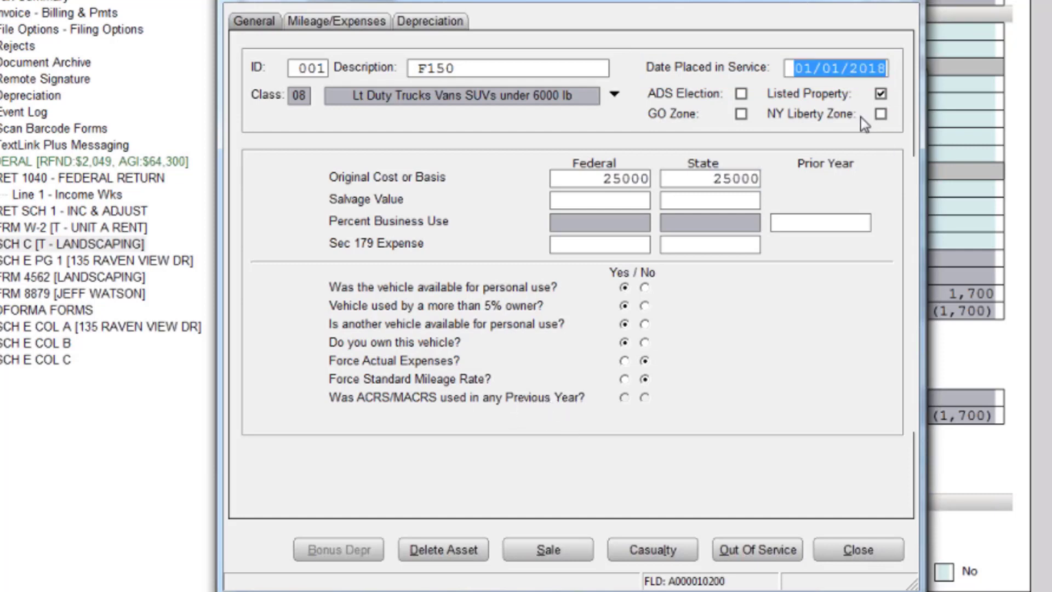
{"action": "key", "text": "End"}
{"action": "key", "text": "BackSpace"}
{"action": "type", "text": "7"}
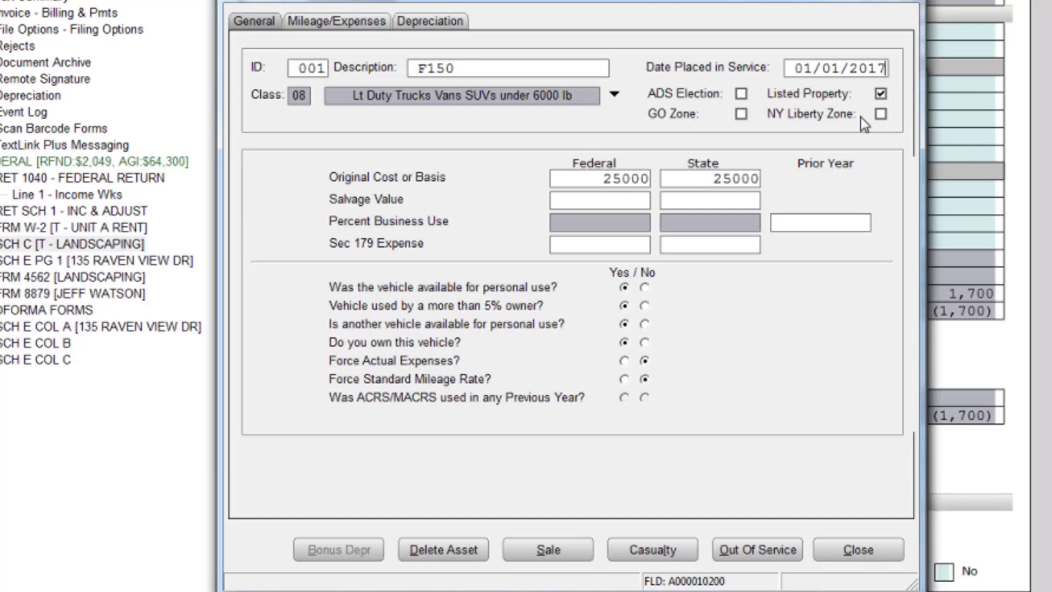
{"action": "key", "text": "Tab"}
{"action": "left_click", "coordinate": [644, 398]}
{"action": "left_click", "coordinate": [644, 398]}
Step: Restore the placed-in-service date to 01/01/2018 and reset prior ACRS/MACRS use to No
{"action": "left_click", "coordinate": [880, 62]}
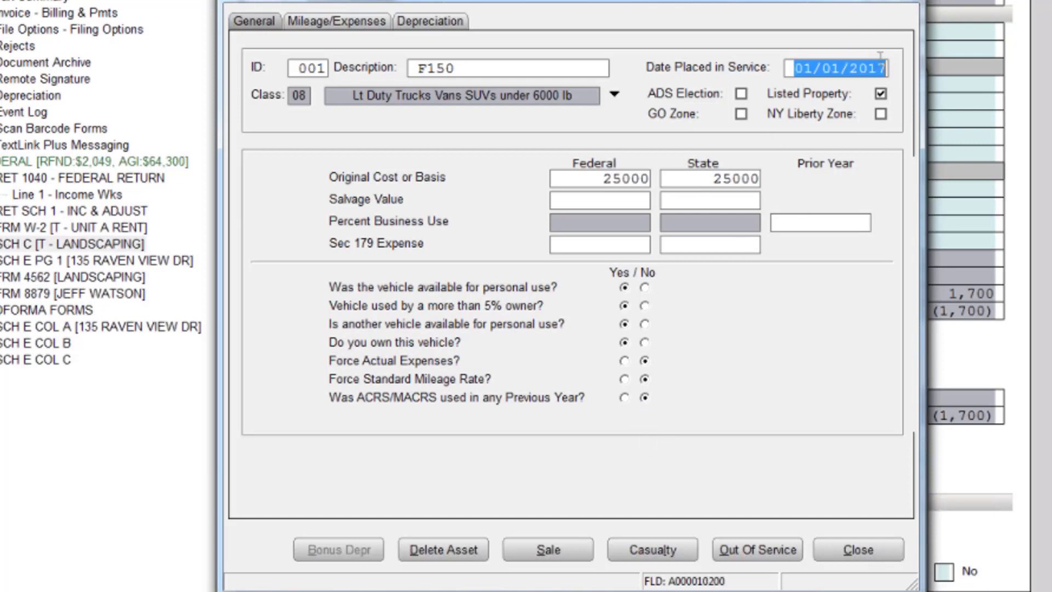
{"action": "key", "text": "Right"}
{"action": "key", "text": "BackSpace"}
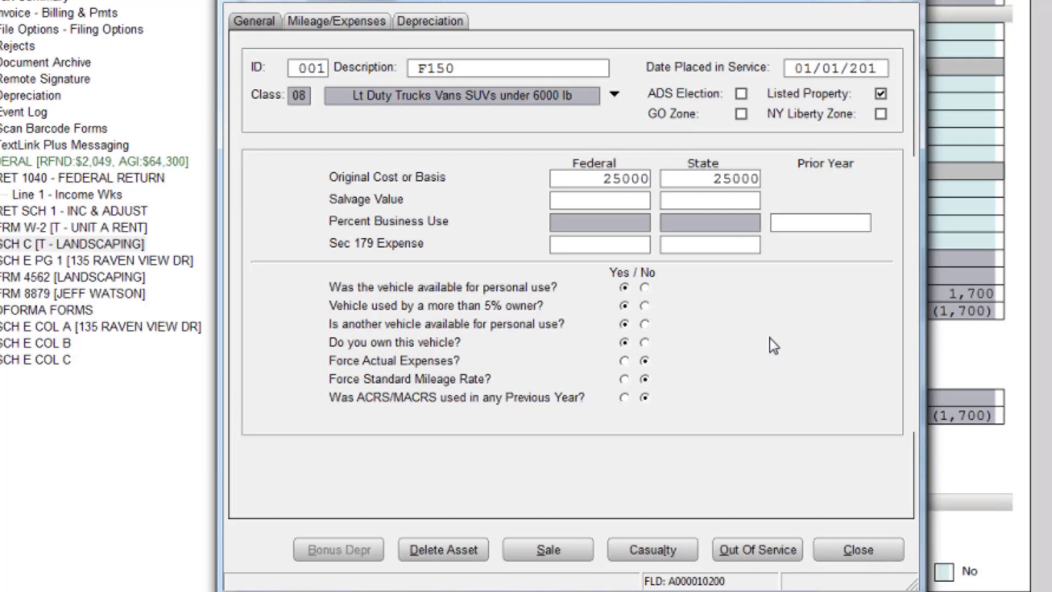
{"action": "type", "text": "8"}
{"action": "key", "text": "Tab"}
{"action": "left_click", "coordinate": [624, 398]}
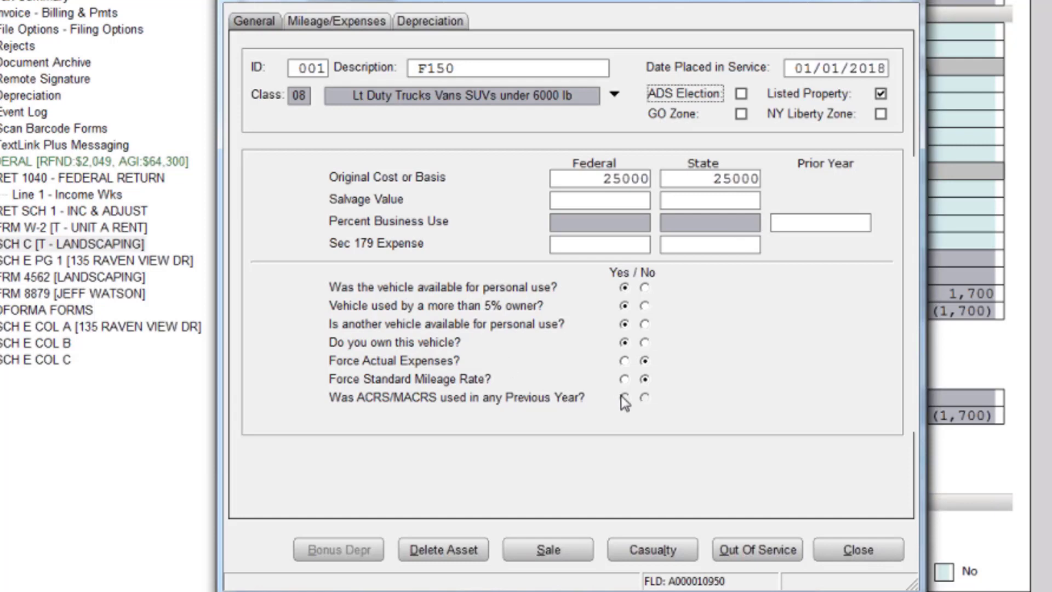
{"action": "left_click", "coordinate": [642, 397]}
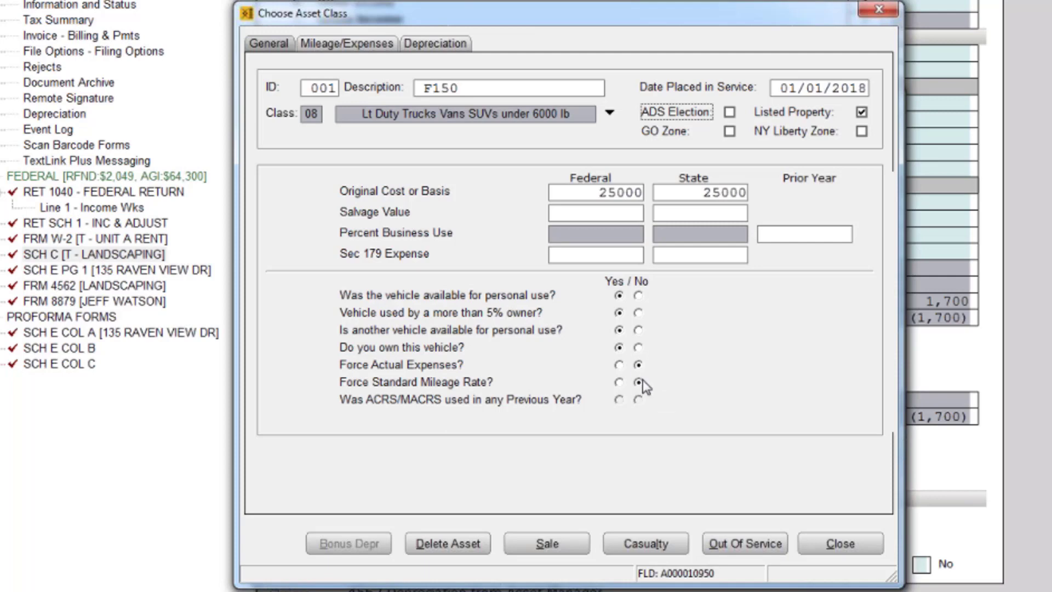
{"action": "left_click", "coordinate": [347, 45]}
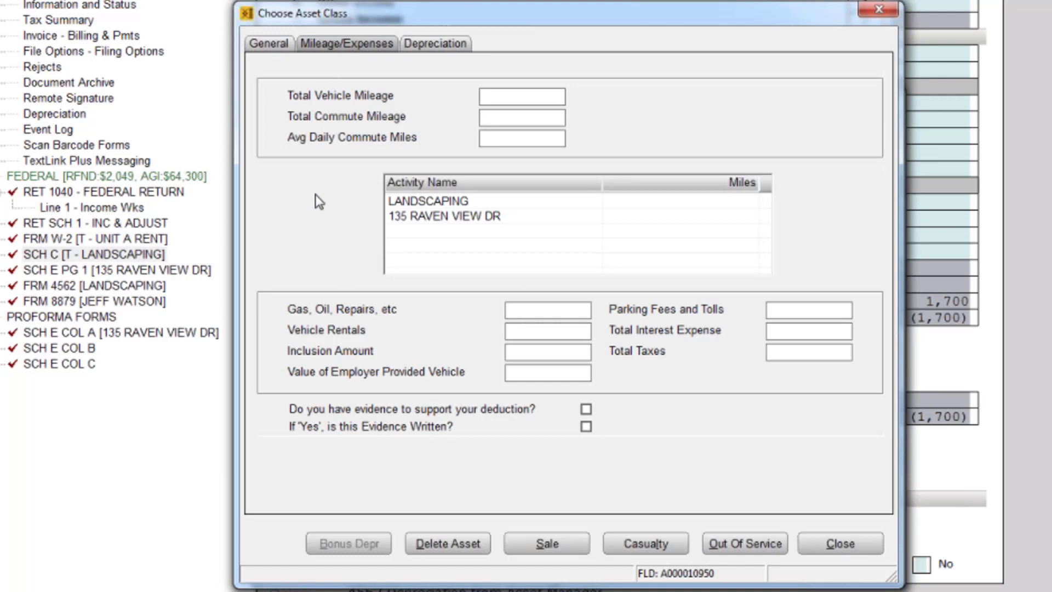
{"action": "left_click", "coordinate": [417, 204]}
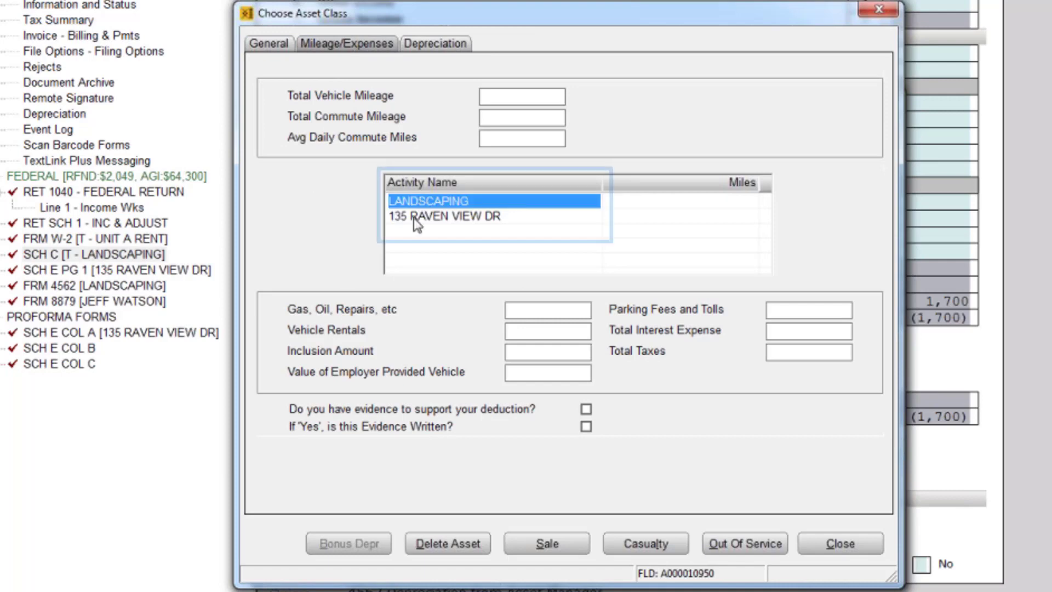
{"action": "left_click", "coordinate": [414, 218]}
{"action": "left_click", "coordinate": [413, 200]}
{"action": "left_click", "coordinate": [413, 217]}
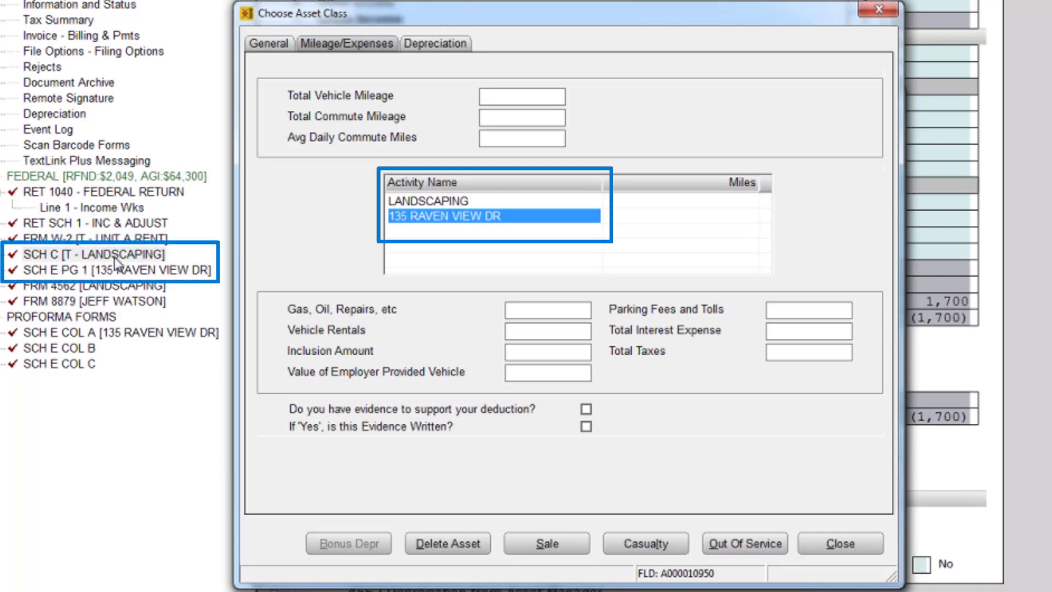
{"action": "left_click", "coordinate": [458, 201]}
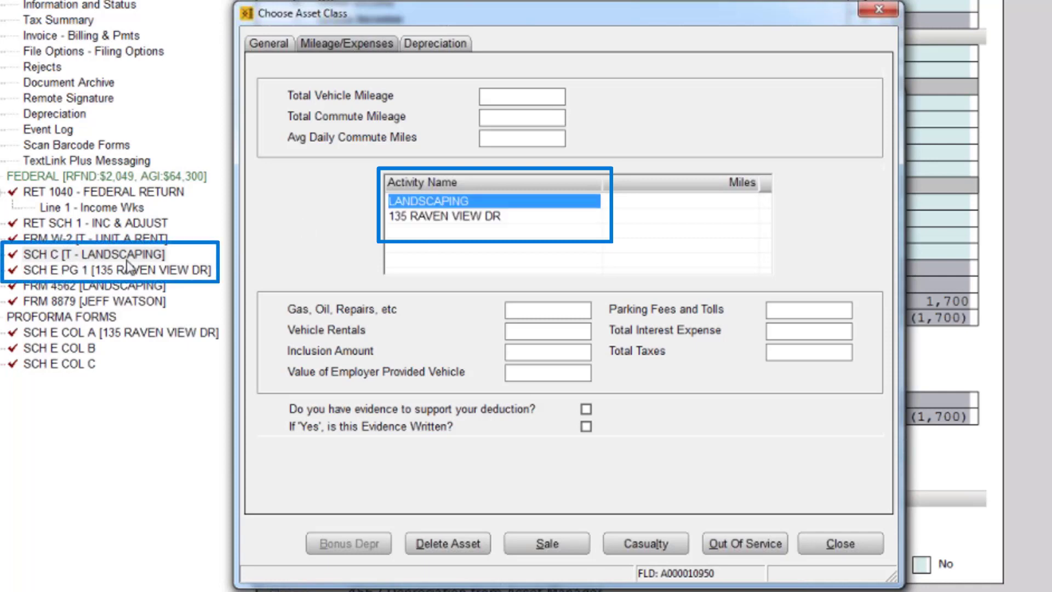
{"action": "left_click", "coordinate": [434, 218]}
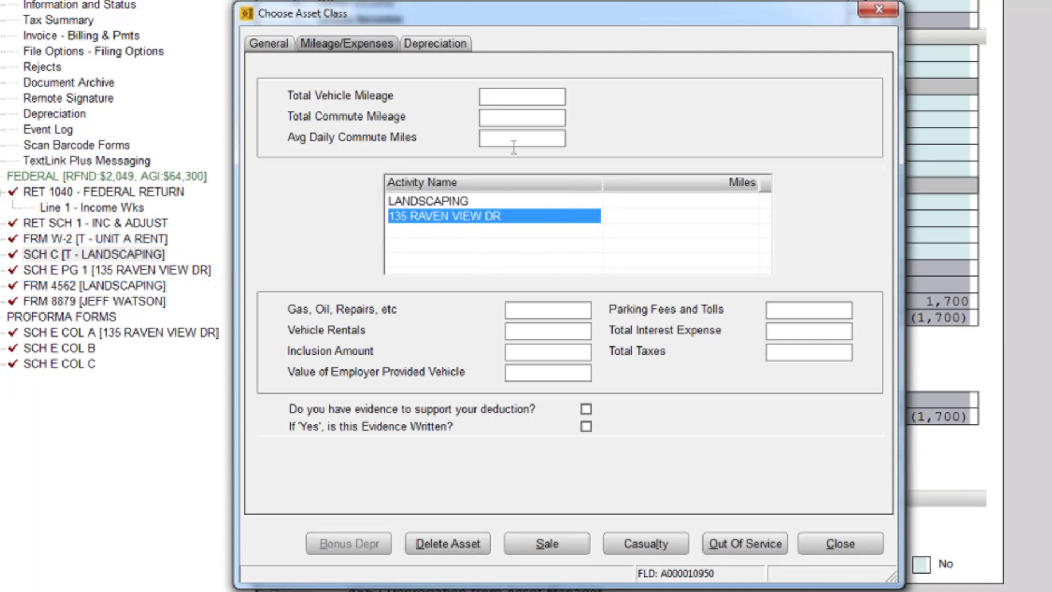
{"action": "left_click", "coordinate": [495, 97]}
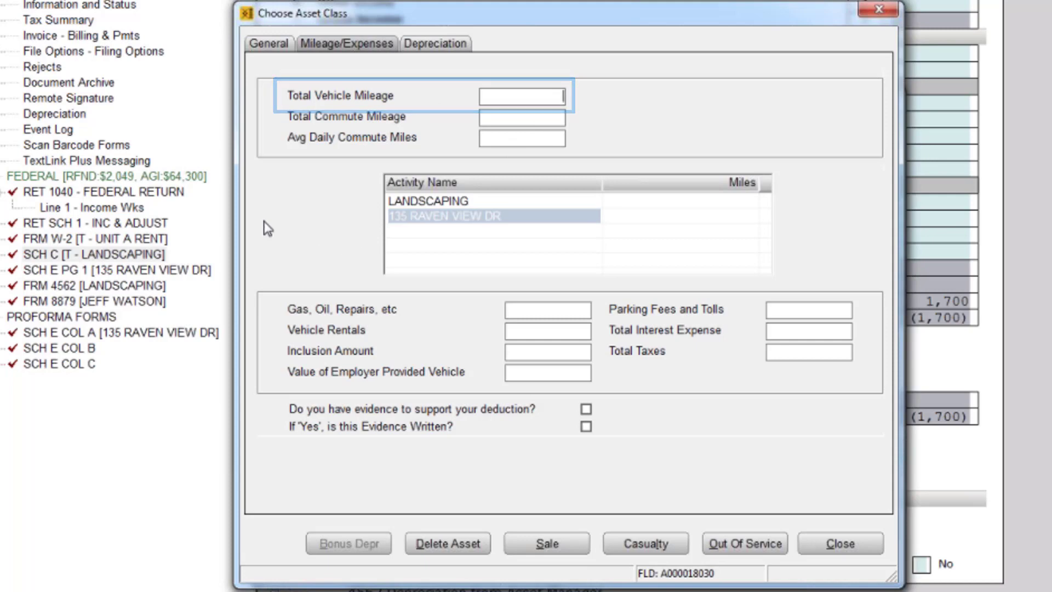
Step: Enter 10000 total miles, 2000 commute miles, and 5000 miles for each activity
{"action": "type", "text": "1000"}
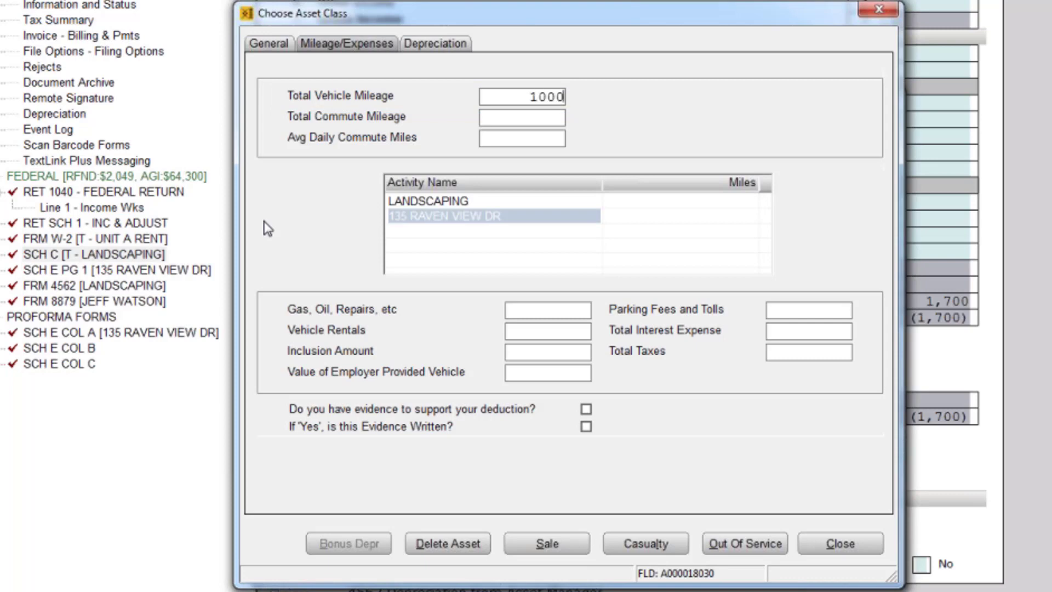
{"action": "type", "text": "0"}
{"action": "left_click", "coordinate": [488, 118]}
{"action": "type", "text": "2000"}
{"action": "left_click", "coordinate": [485, 140]}
{"action": "left_click", "coordinate": [682, 202]}
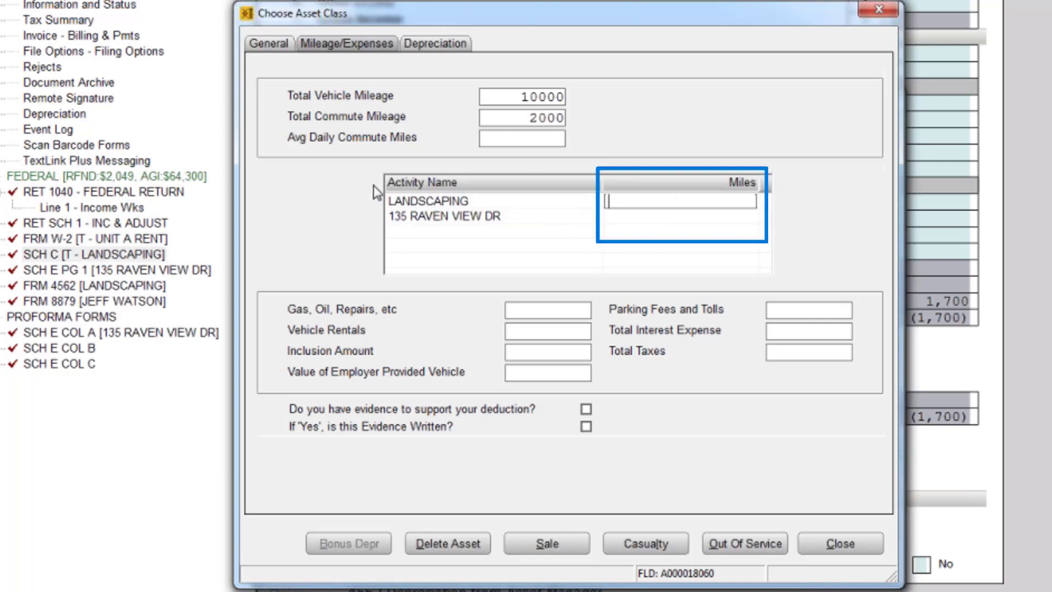
{"action": "type", "text": "5000"}
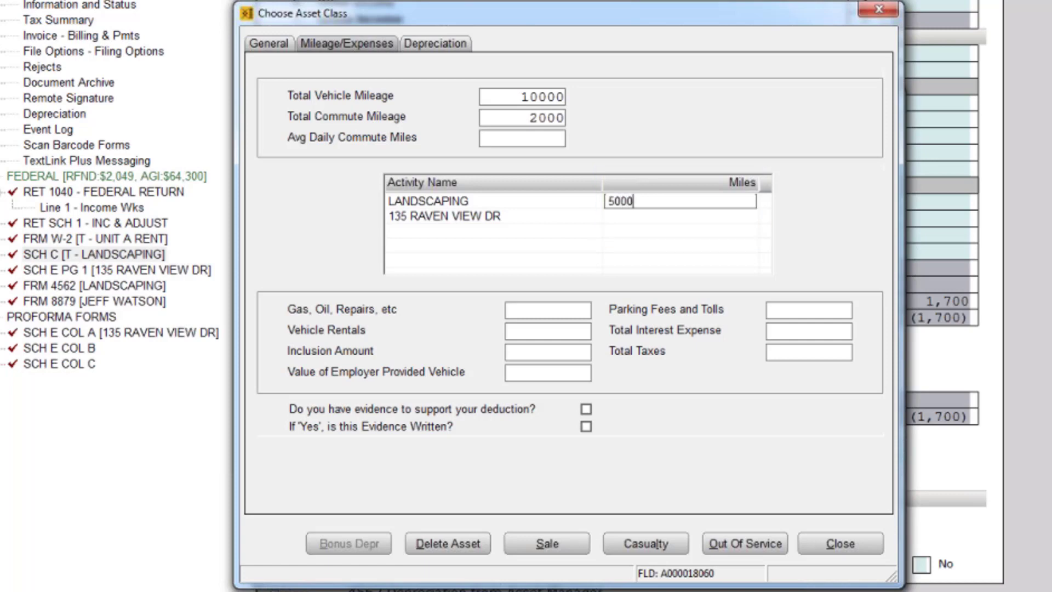
{"action": "left_click", "coordinate": [633, 216]}
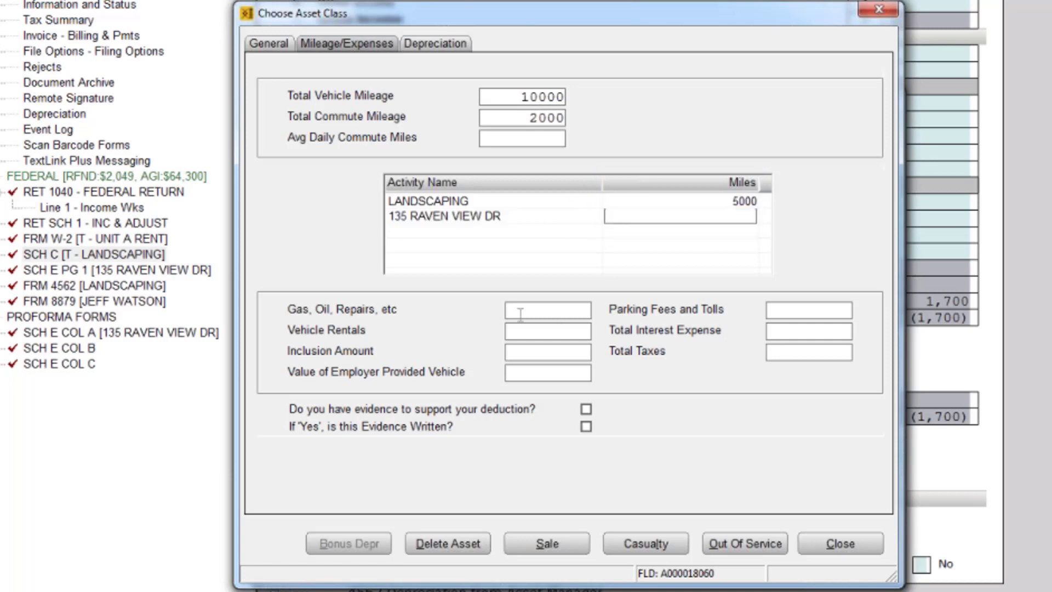
{"action": "type", "text": "5000"}
{"action": "key", "text": "Return"}
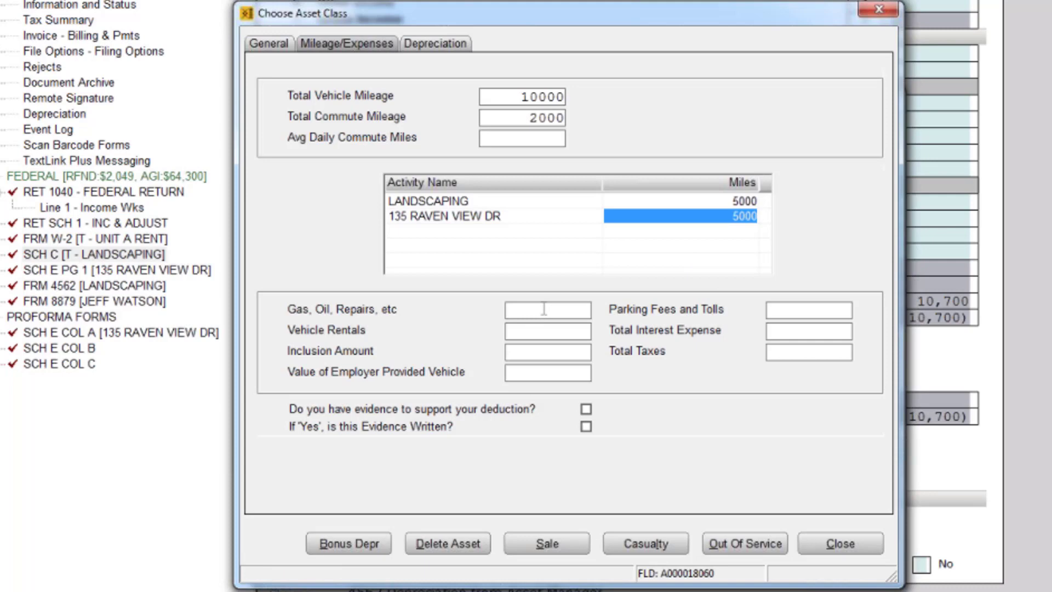
Step: Enter 250 for gas, oil and repairs and 500 for parking fees and tolls
{"action": "left_click", "coordinate": [542, 309]}
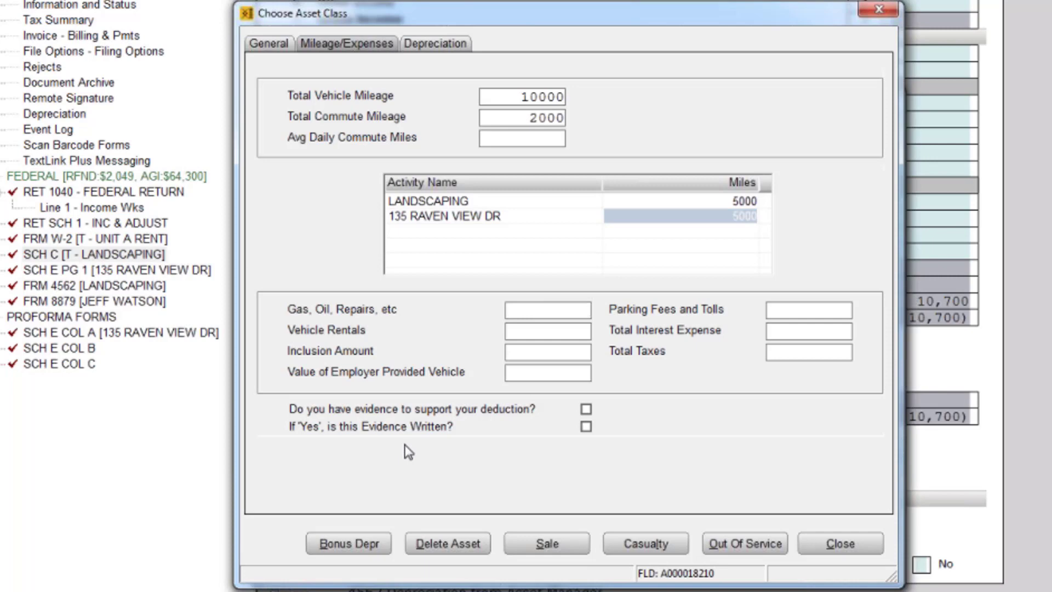
{"action": "type", "text": "250"}
{"action": "left_click", "coordinate": [834, 311]}
{"action": "type", "text": "500"}
Step: Confirm that the evidence supporting the F150's deduction is written
{"action": "left_click", "coordinate": [586, 427]}
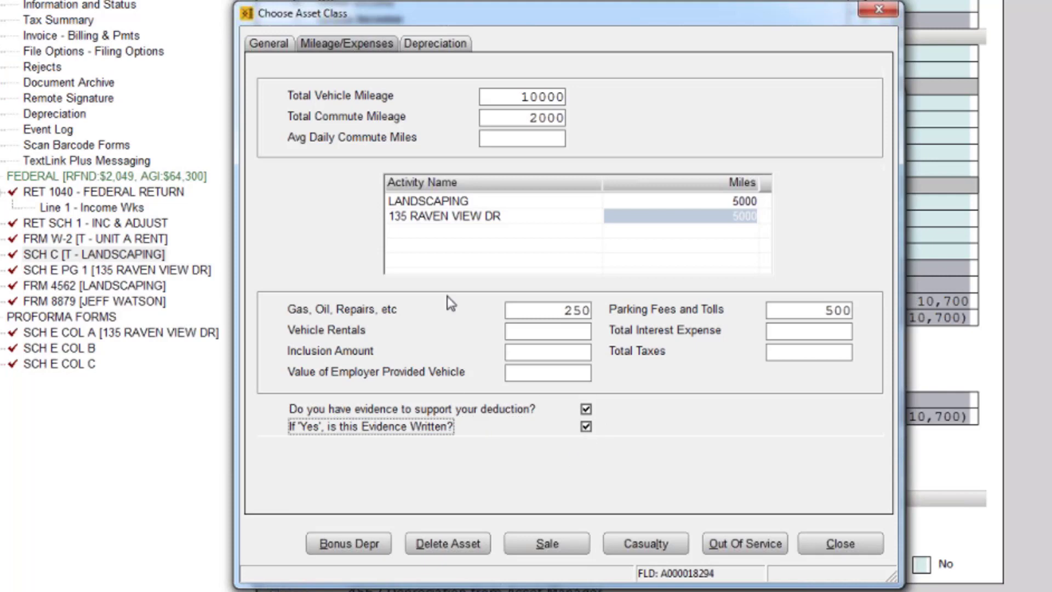
Step: Dismiss the Asset Error saying total mileage is less than business plus commuting miles
{"action": "left_click", "coordinate": [442, 46]}
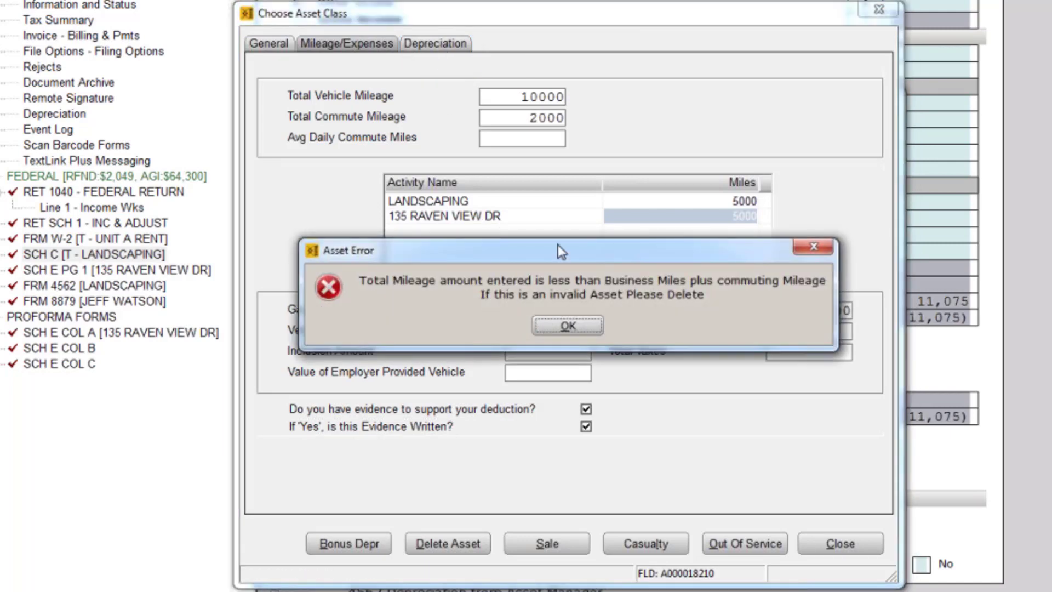
{"action": "left_click_drag", "start_coordinate": [558, 253], "coordinate": [558, 276]}
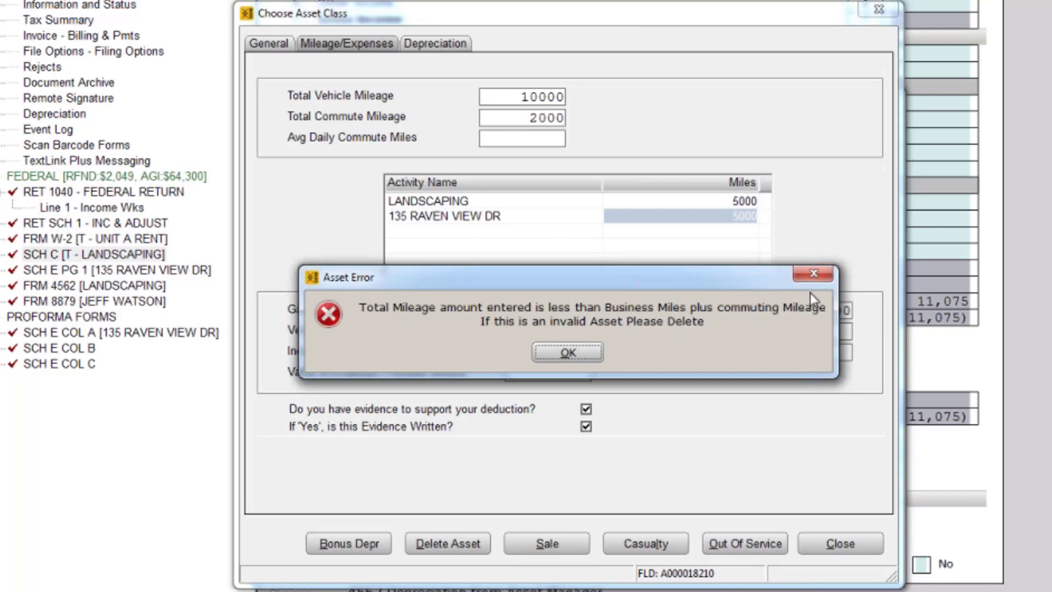
{"action": "left_click", "coordinate": [567, 353]}
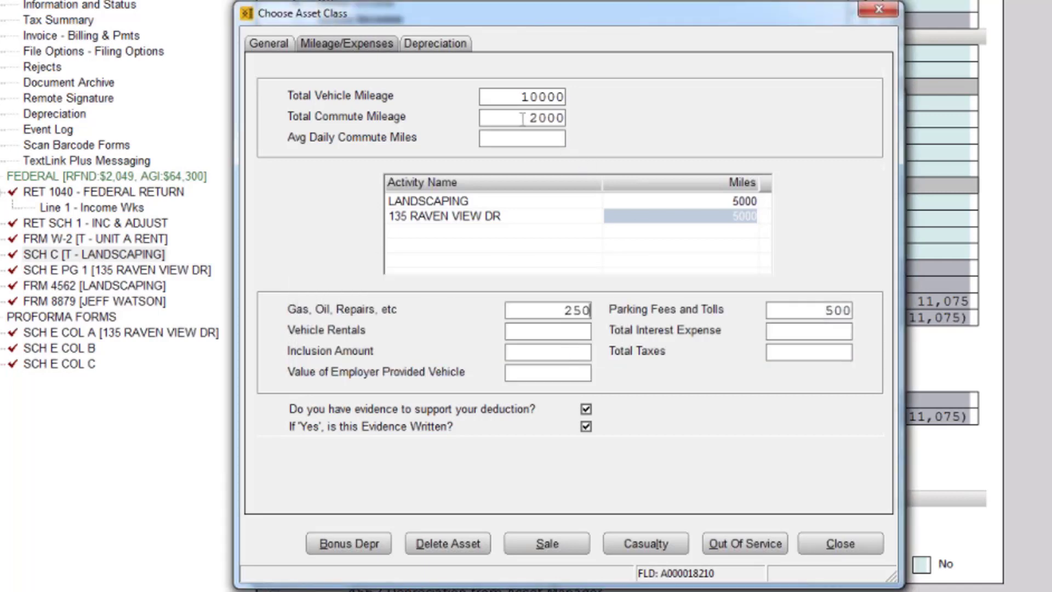
{"action": "double_click", "coordinate": [522, 118]}
{"action": "left_click", "coordinate": [524, 96]}
{"action": "left_click_drag", "start_coordinate": [550, 96], "coordinate": [567, 101]}
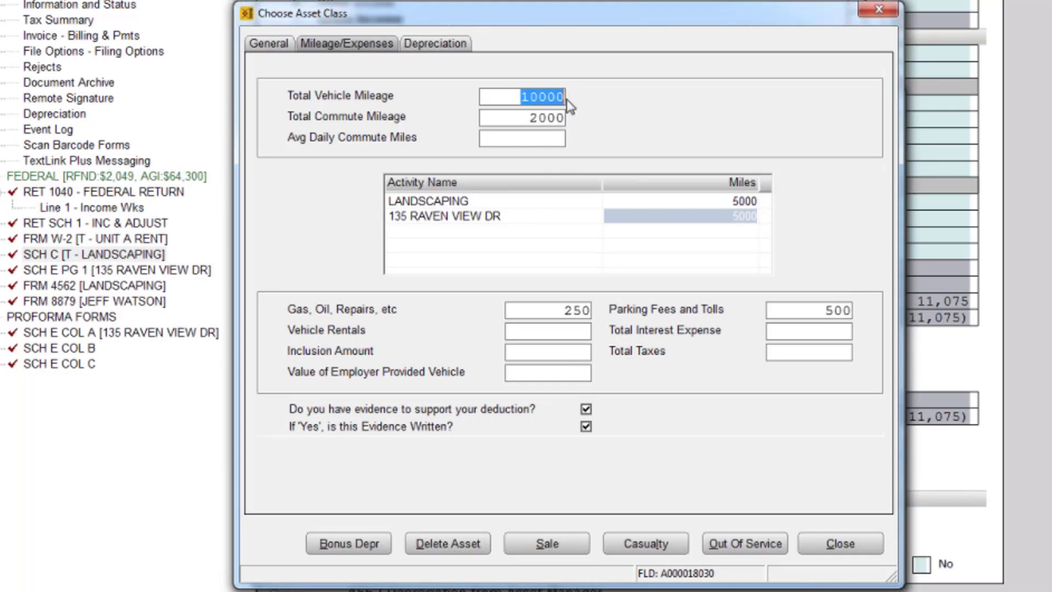
{"action": "left_click", "coordinate": [744, 202]}
{"action": "left_click", "coordinate": [745, 217]}
{"action": "left_click", "coordinate": [738, 203]}
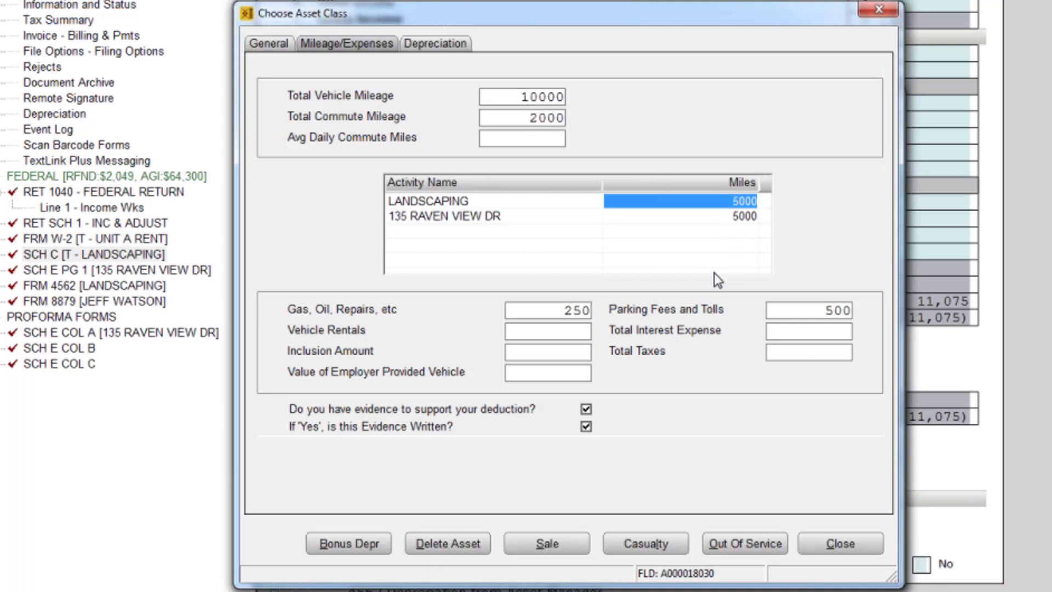
{"action": "left_click", "coordinate": [708, 216]}
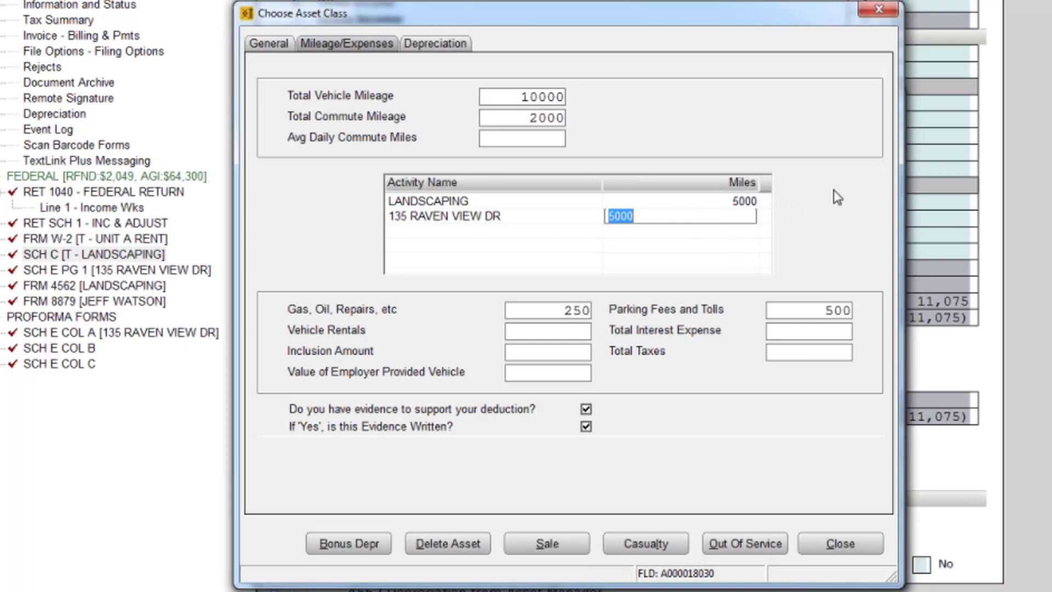
{"action": "type", "text": "500"}
{"action": "key", "text": "Return"}
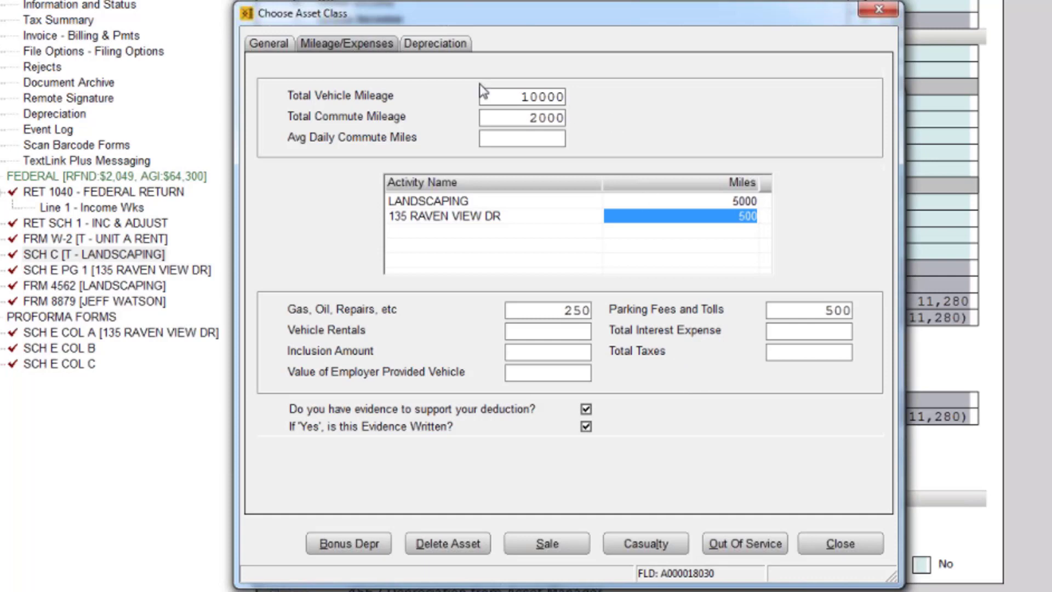
{"action": "left_click", "coordinate": [435, 44]}
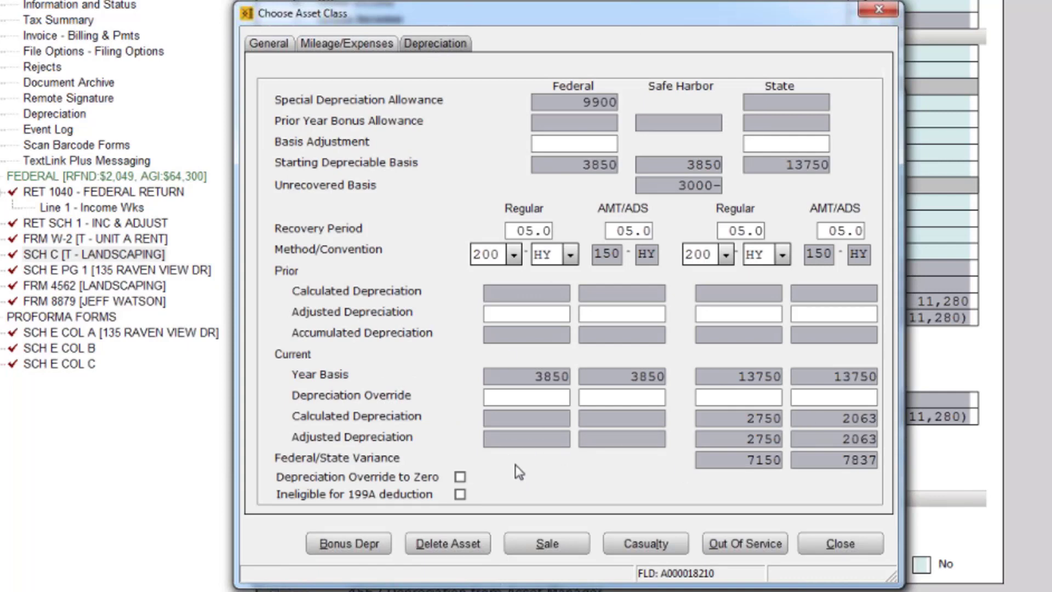
Step: Close the F150 asset and the forms list to return to the LANDSCAPING Schedule C
{"action": "left_click", "coordinate": [264, 47]}
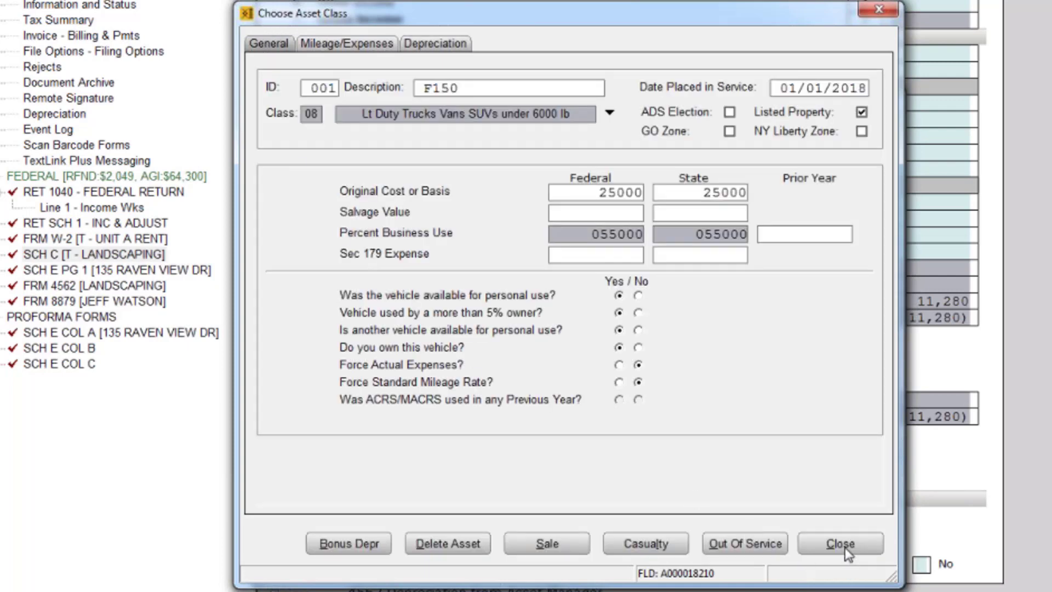
{"action": "left_click", "coordinate": [839, 543]}
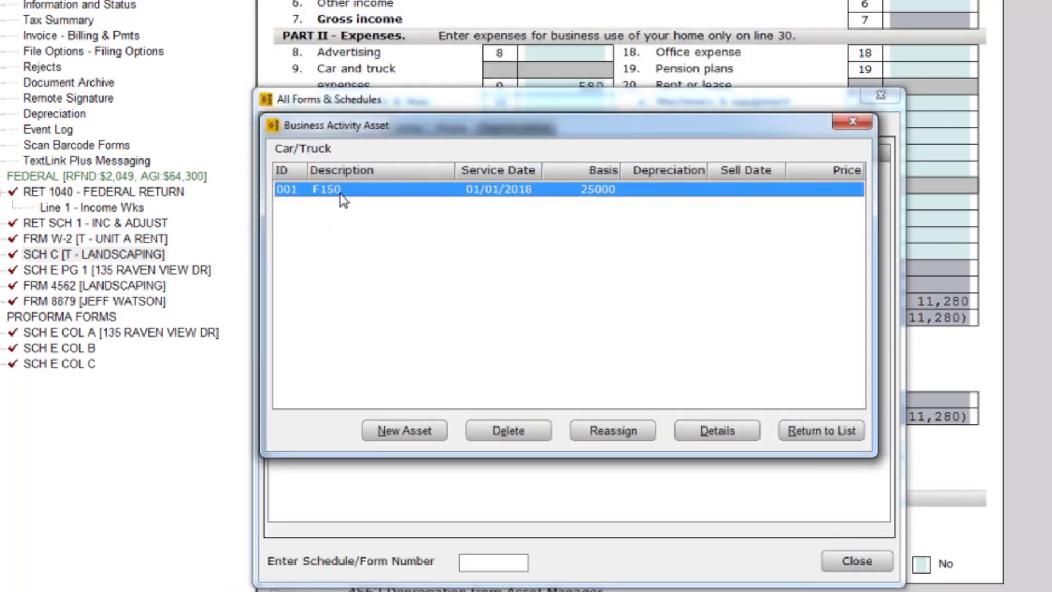
{"action": "left_click", "coordinate": [823, 430]}
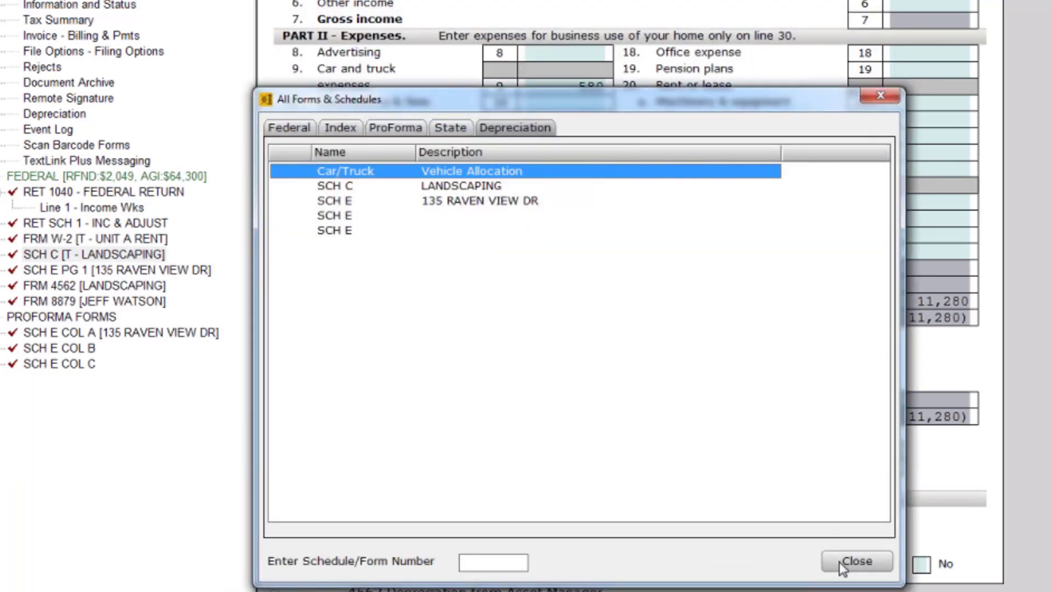
{"action": "left_click", "coordinate": [855, 566]}
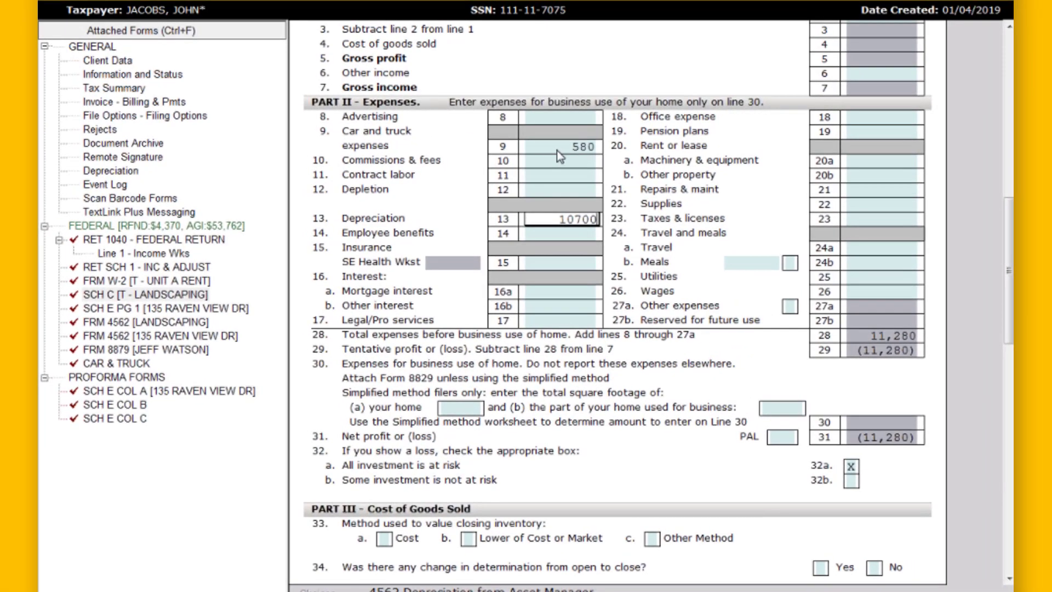
{"action": "left_click", "coordinate": [557, 137]}
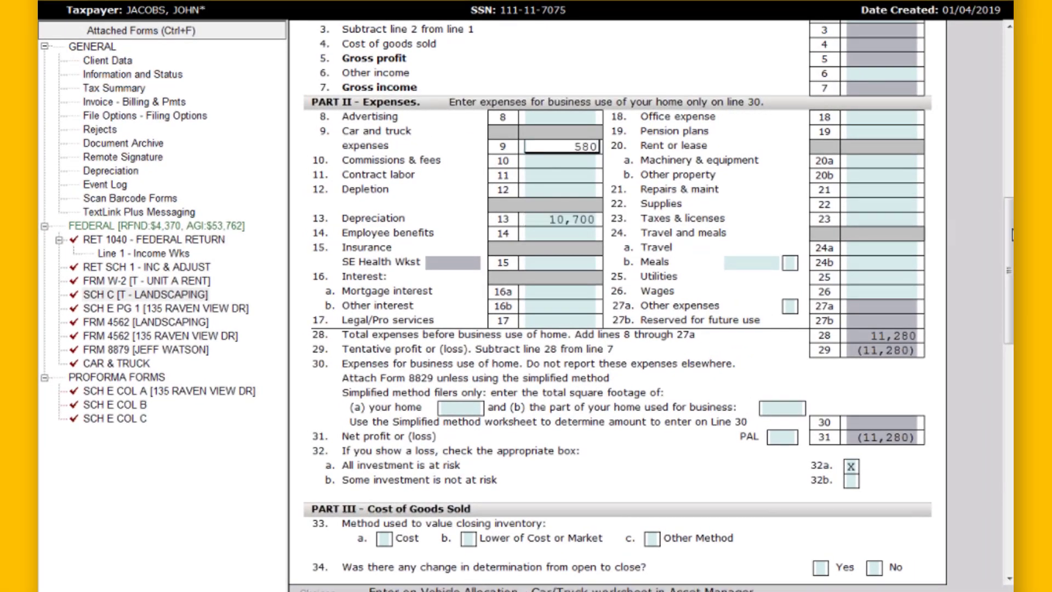
{"action": "left_click_drag", "start_coordinate": [1012, 227], "coordinate": [1012, 183]}
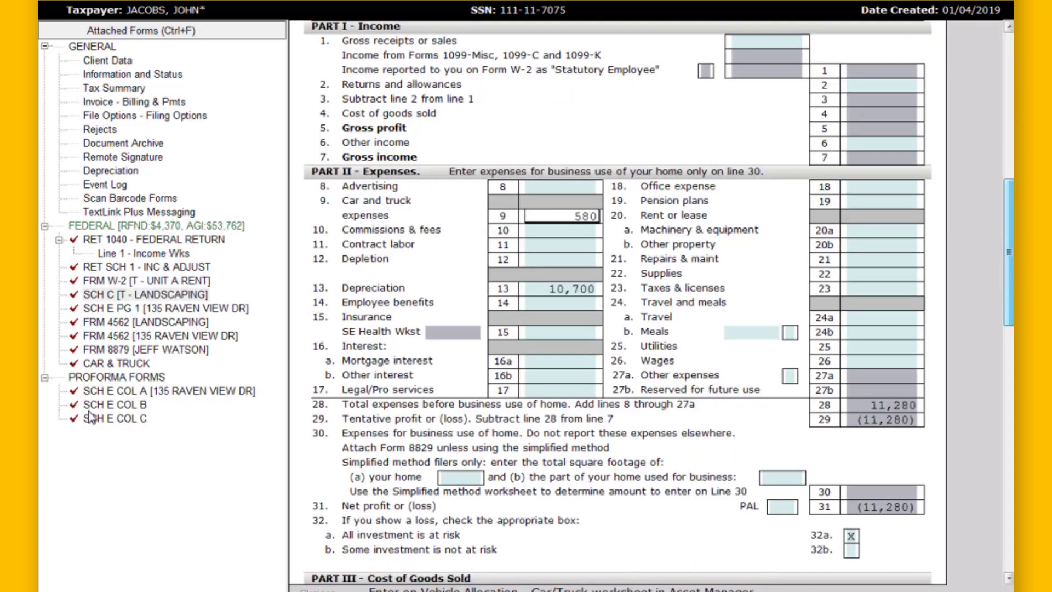
{"action": "left_click", "coordinate": [151, 311]}
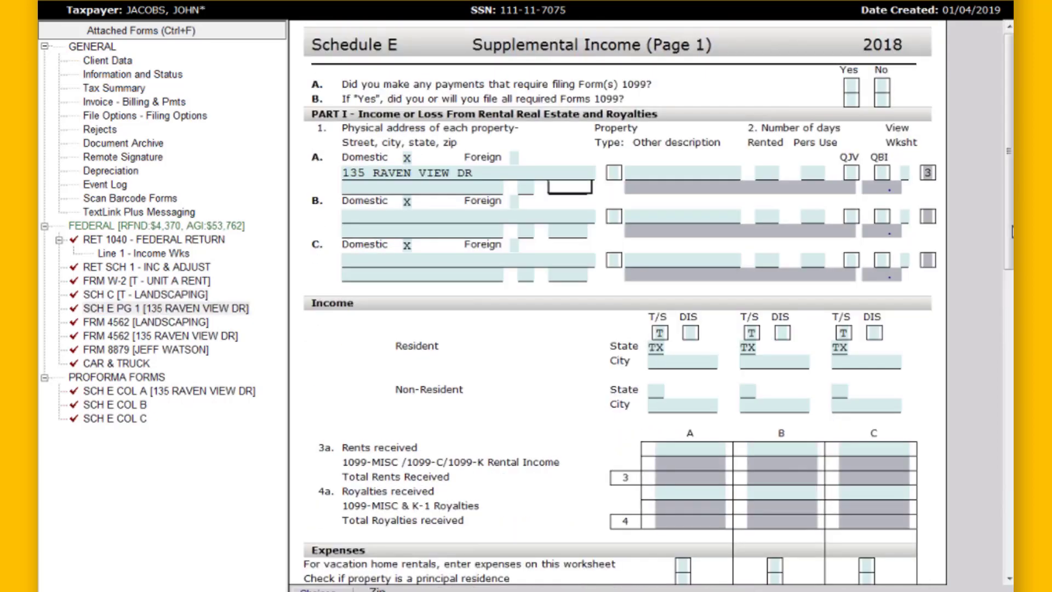
{"action": "left_click_drag", "start_coordinate": [1012, 231], "coordinate": [1012, 411]}
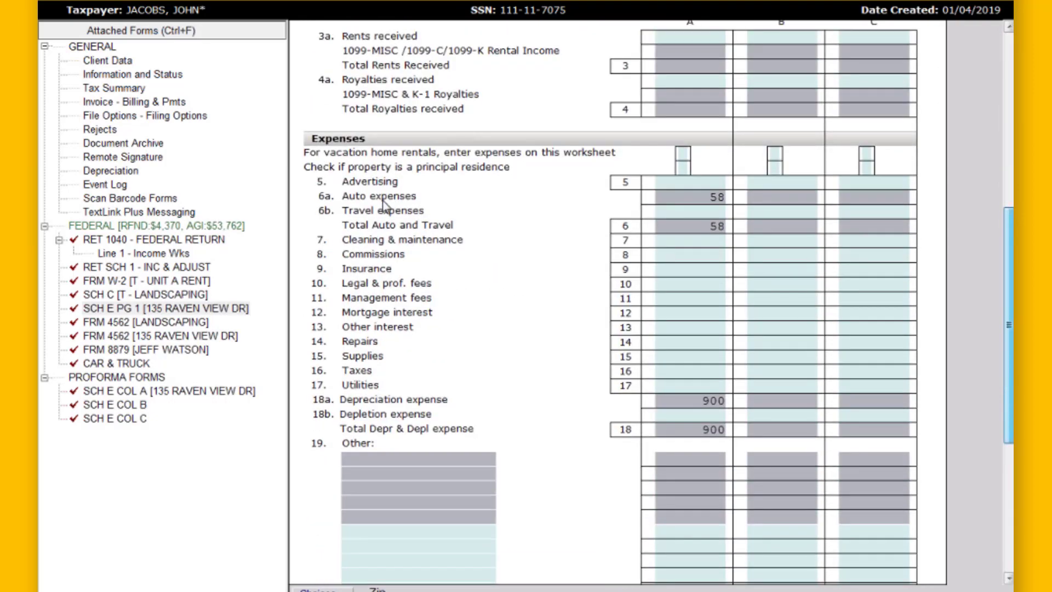
{"action": "left_click", "coordinate": [696, 199]}
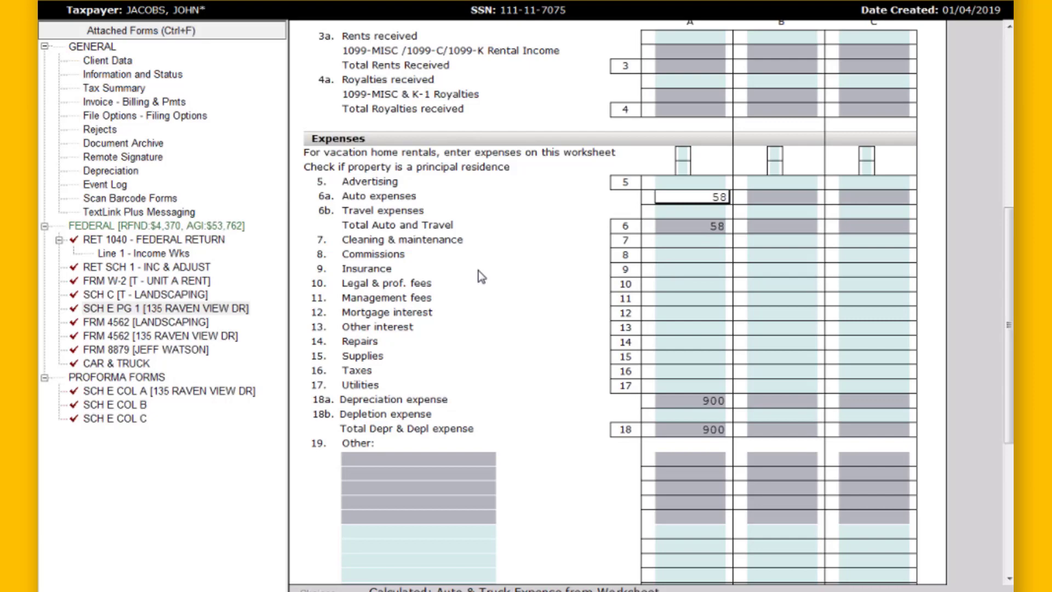
Step: Bring up the depreciation worksheet list containing the Car/Truck vehicle allocation
{"action": "scroll", "coordinate": [515, 307], "scroll_direction": "up", "scroll_amount": 3}
{"action": "scroll", "coordinate": [521, 314], "scroll_direction": "up", "scroll_amount": 6}
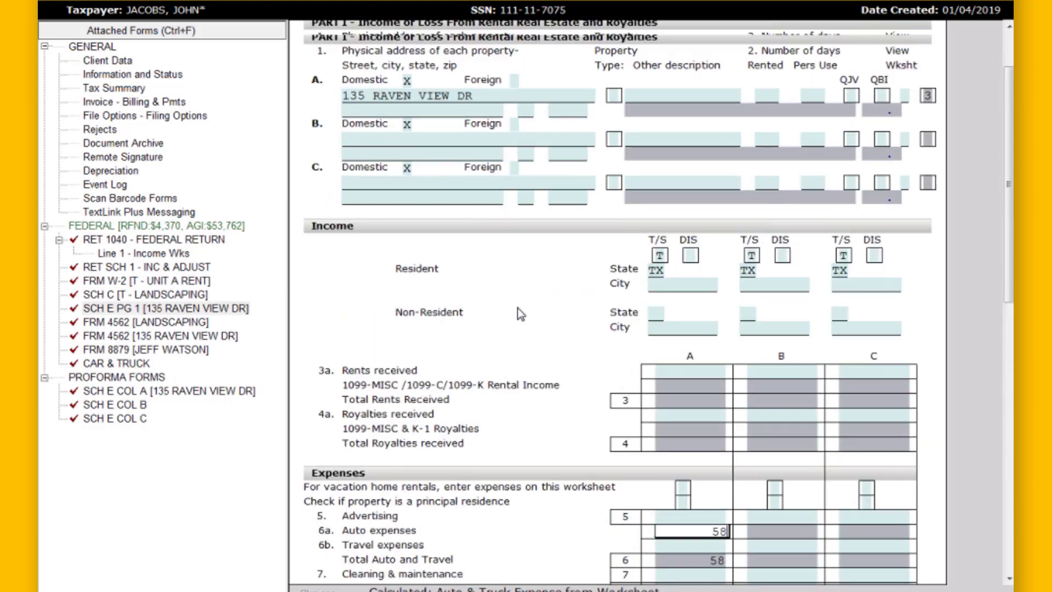
{"action": "left_click", "coordinate": [109, 172]}
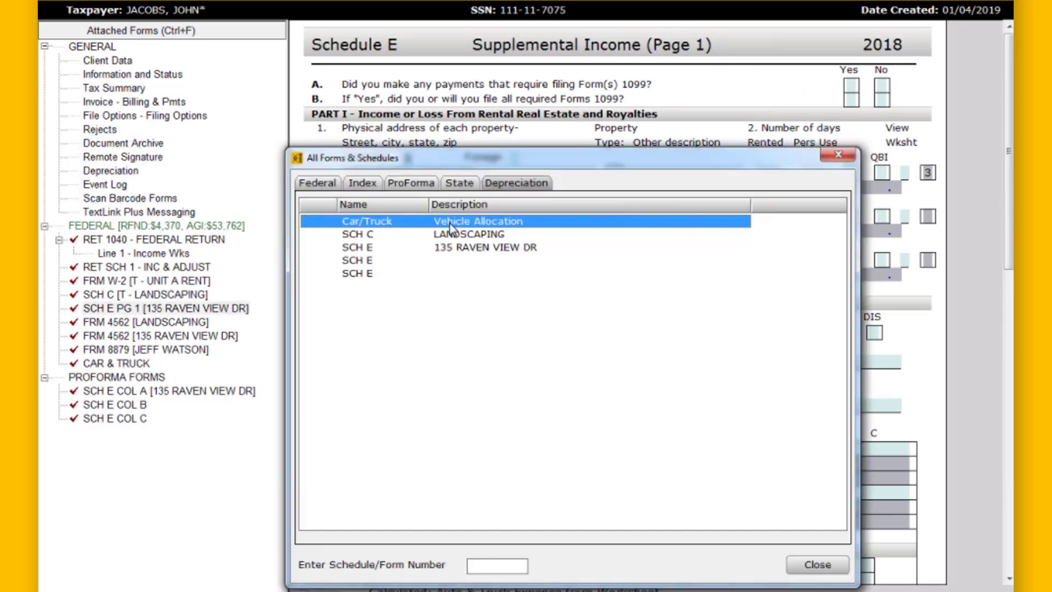
Step: Add a new Car/Truck asset named CIVIC, class 6 gas-powered automobile under 6000 lb, with 12500 basis
{"action": "double_click", "coordinate": [451, 222]}
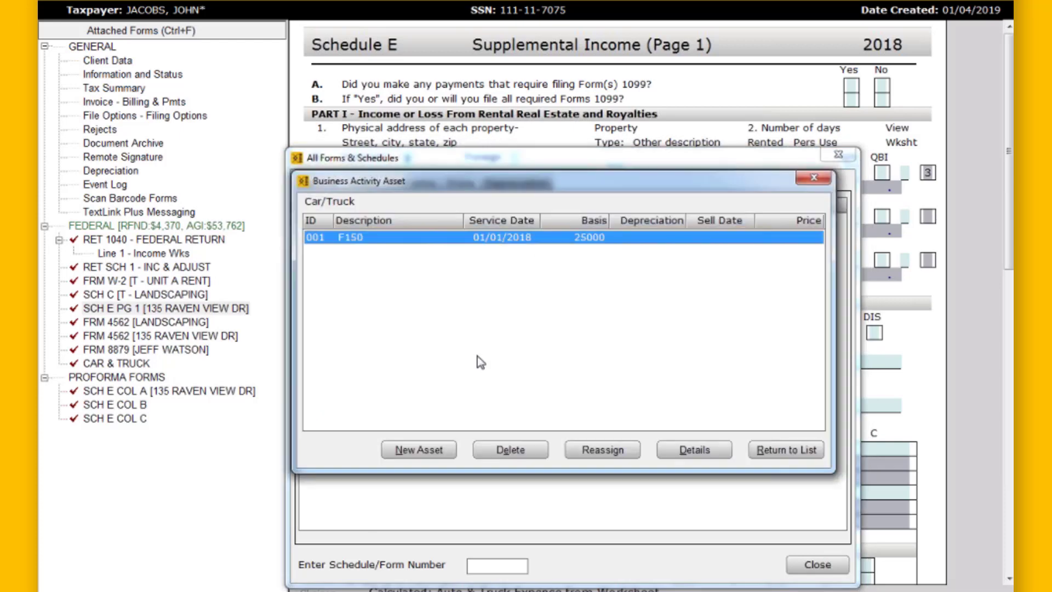
{"action": "left_click", "coordinate": [438, 449]}
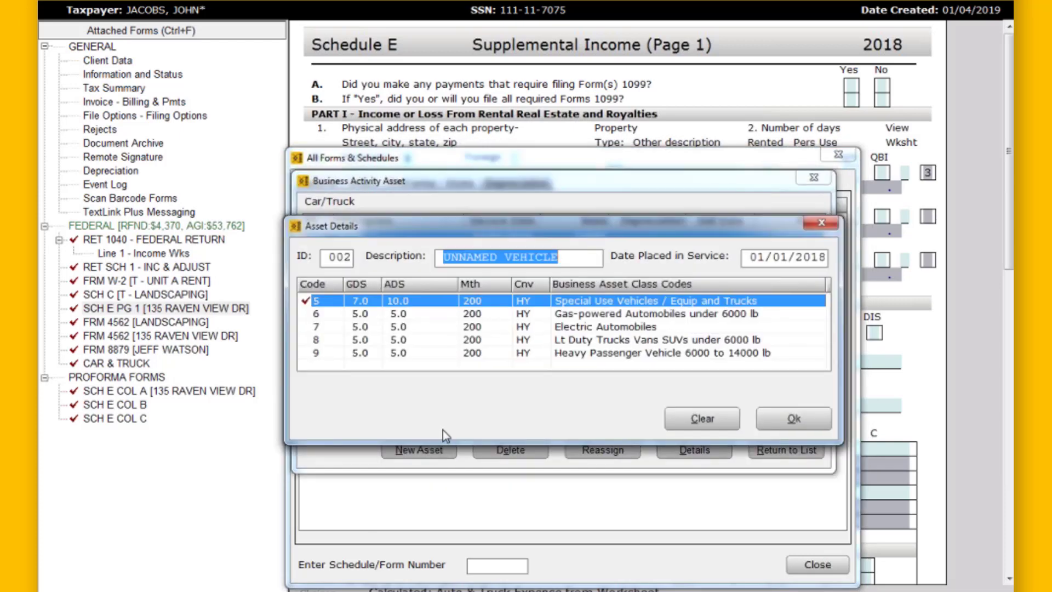
{"action": "type", "text": "CIVIC"}
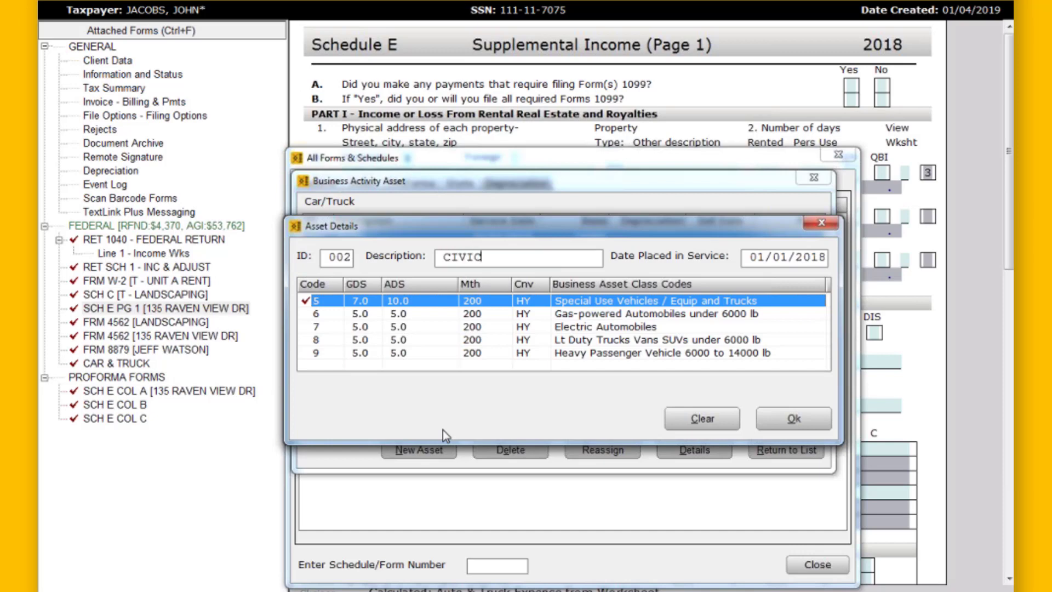
{"action": "left_click", "coordinate": [598, 317]}
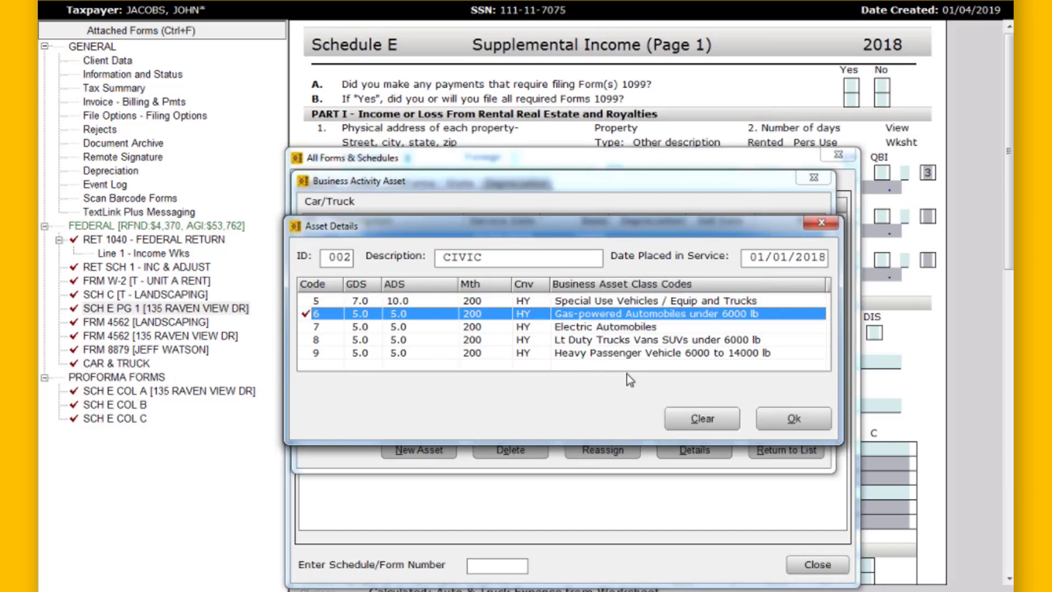
{"action": "left_click", "coordinate": [780, 426]}
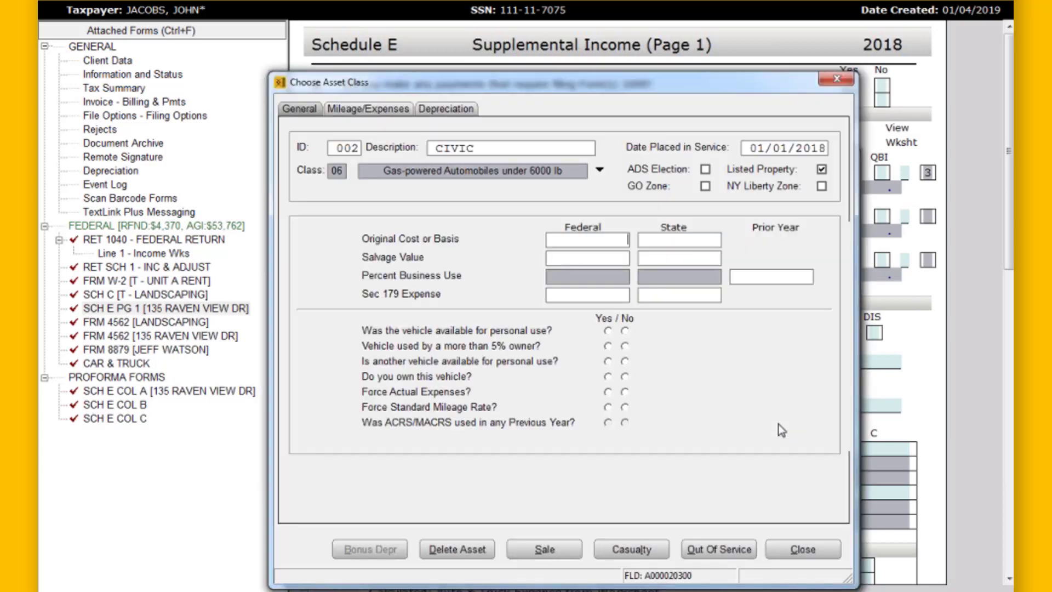
{"action": "type", "text": "12500"}
{"action": "key", "text": "Tab"}
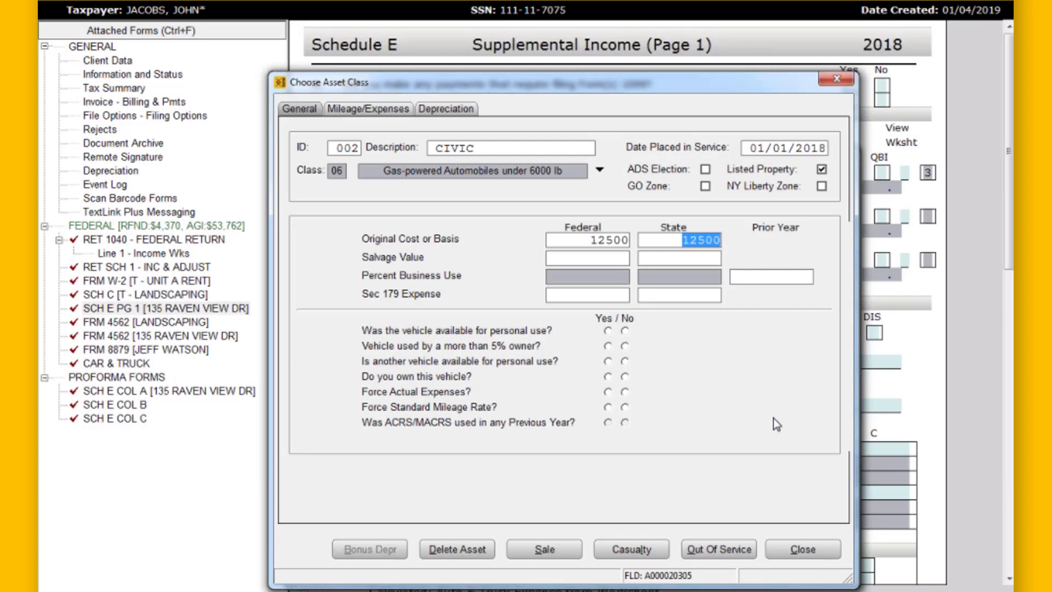
Step: Answer Yes to the four vehicle usage questions and No to forcing actual expenses
{"action": "left_click", "coordinate": [608, 330]}
{"action": "left_click", "coordinate": [608, 346]}
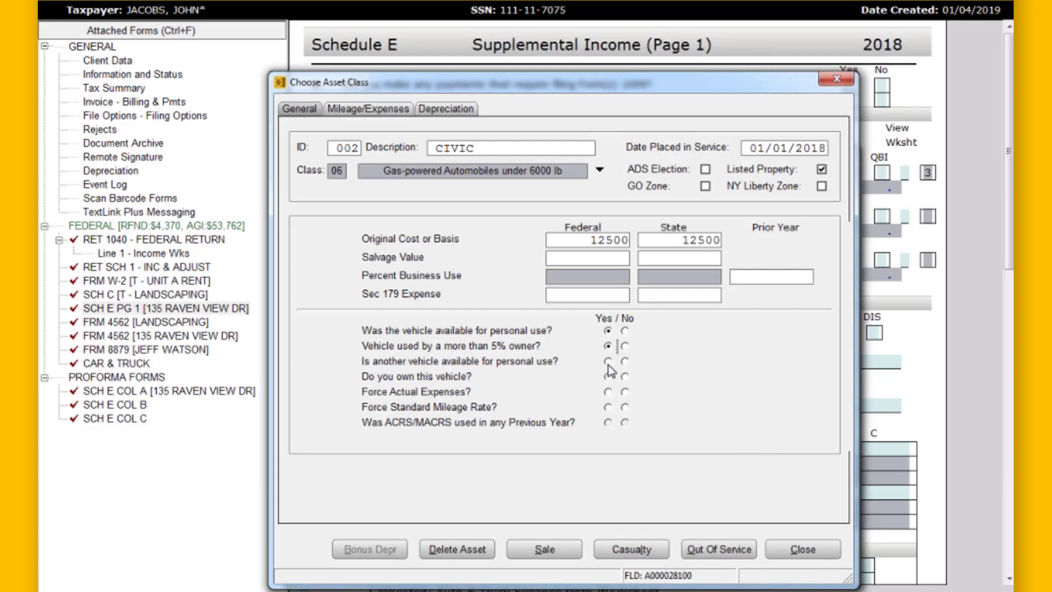
{"action": "left_click", "coordinate": [607, 361]}
{"action": "left_click", "coordinate": [607, 377]}
{"action": "left_click", "coordinate": [624, 392]}
{"action": "left_click", "coordinate": [370, 108]}
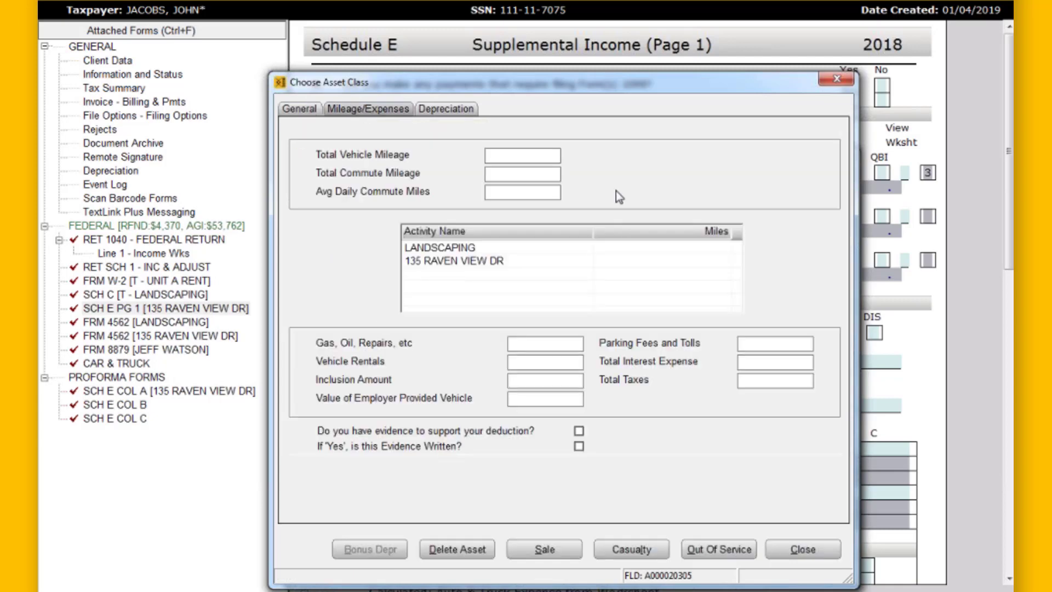
Step: Enter the CIVIC's 10000 total miles, 2000 commute miles and 35 average daily commute miles
{"action": "left_click", "coordinate": [553, 156]}
{"action": "type", "text": "10000"}
{"action": "left_click", "coordinate": [526, 174]}
{"action": "type", "text": "2000"}
{"action": "key", "text": "Tab"}
{"action": "type", "text": "35"}
{"action": "left_click", "coordinate": [689, 252]}
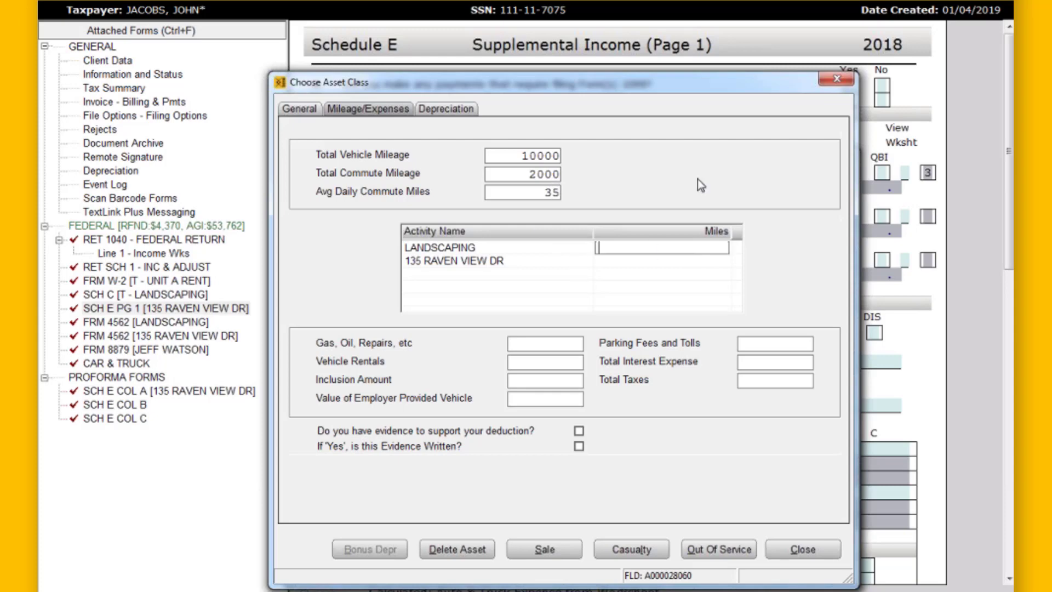
{"action": "type", "text": "1500"}
{"action": "left_click", "coordinate": [665, 261]}
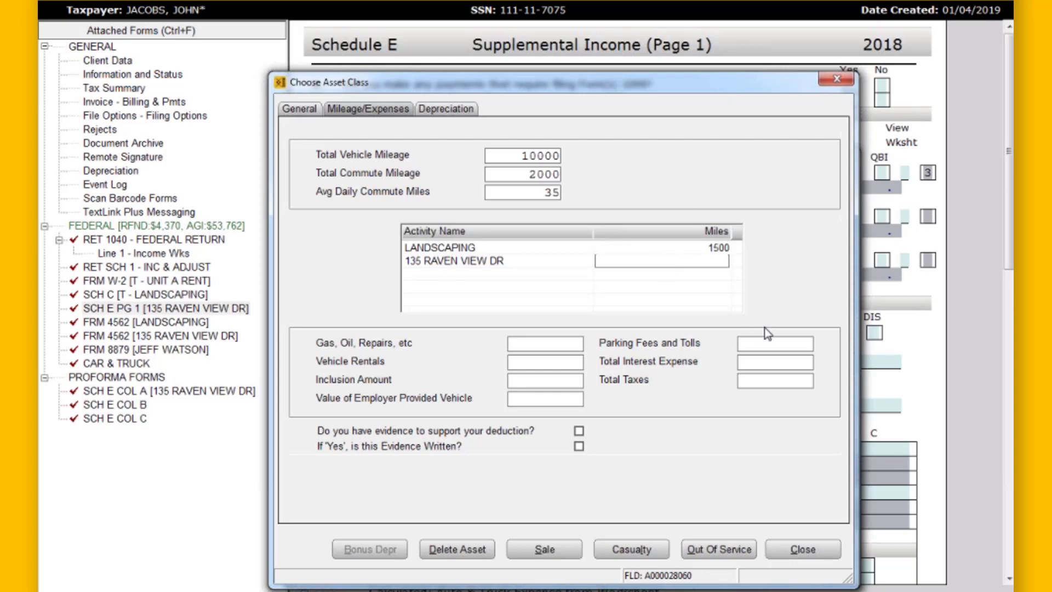
{"action": "type", "text": "2500"}
{"action": "key", "text": "Return"}
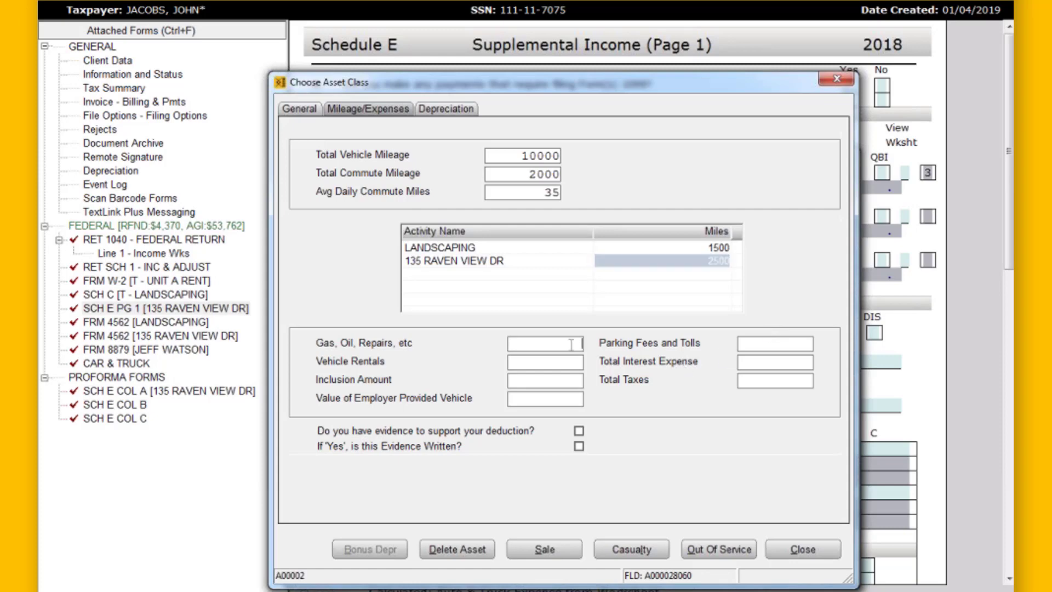
Step: Enter 650 gas/oil/repairs and 1015 parking/tolls, tick both evidence boxes, and close the worksheet
{"action": "key", "text": "Tab"}
{"action": "type", "text": "650"}
{"action": "left_click", "coordinate": [793, 343]}
{"action": "type", "text": "10"}
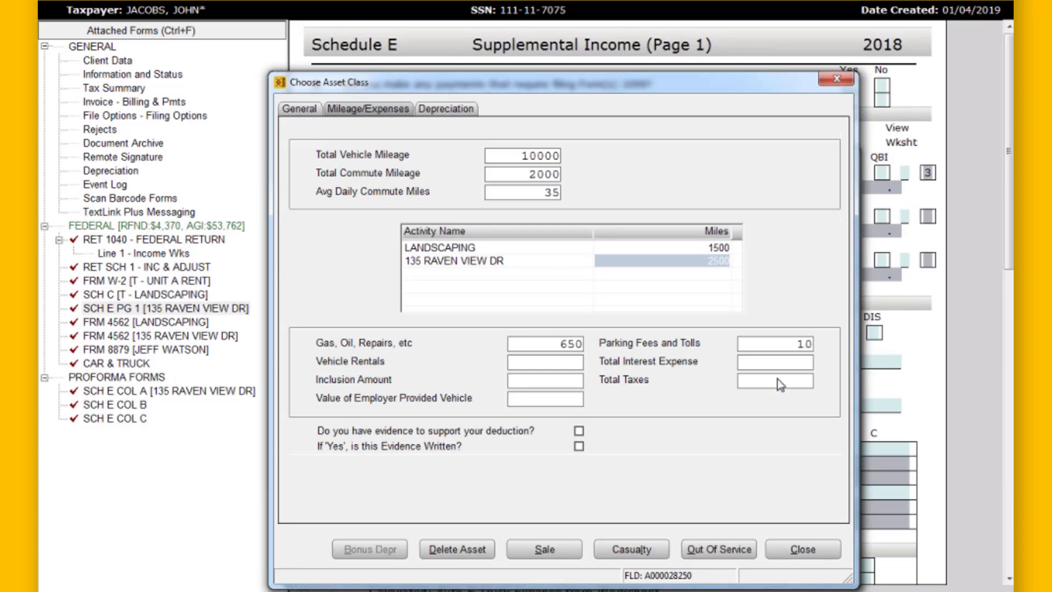
{"action": "type", "text": "15"}
{"action": "left_click", "coordinate": [579, 431]}
{"action": "left_click", "coordinate": [579, 446]}
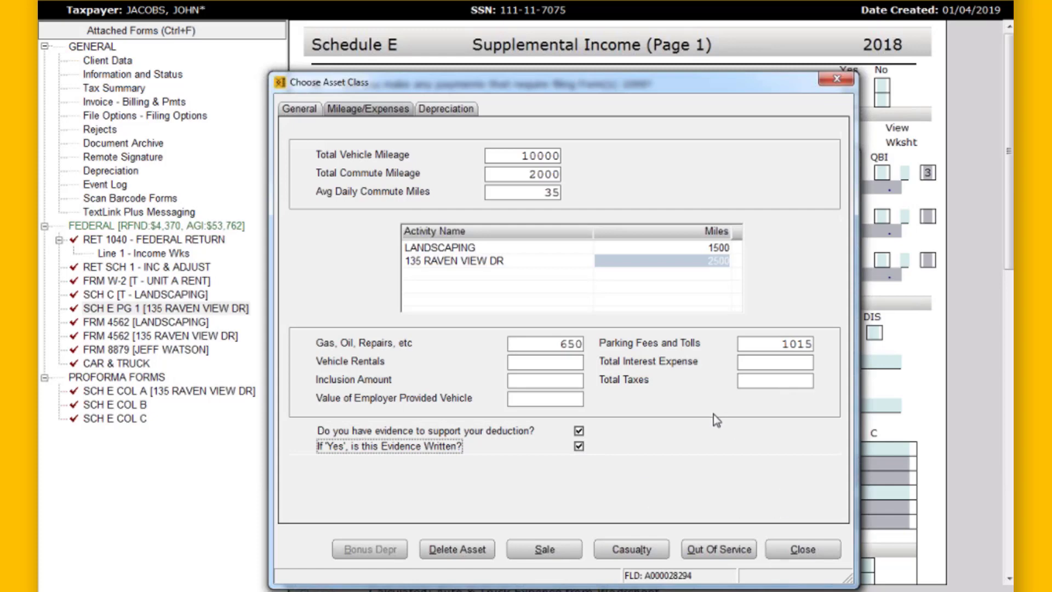
{"action": "left_click", "coordinate": [795, 550]}
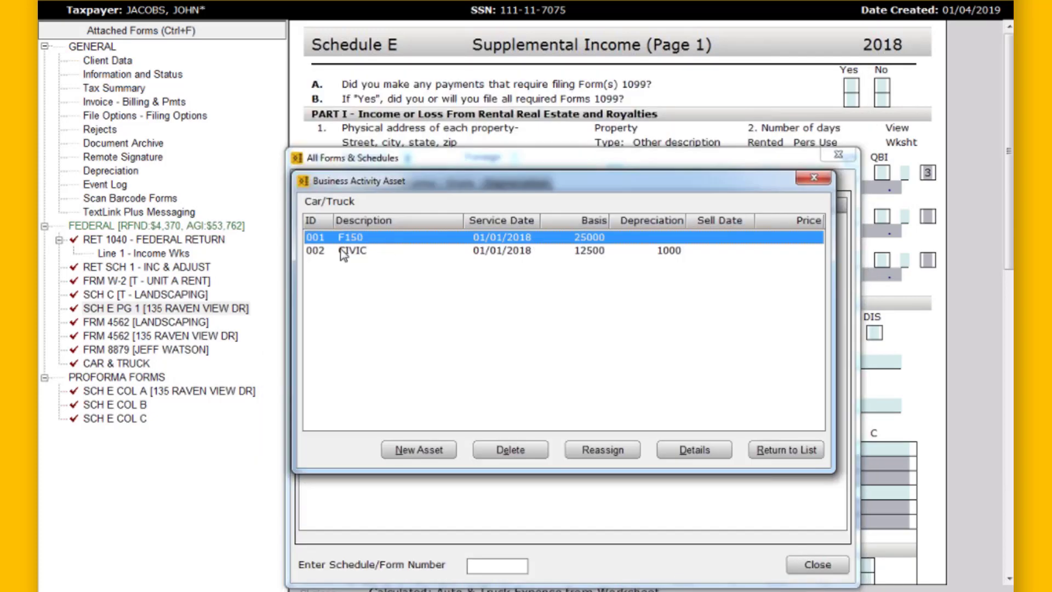
{"action": "left_click", "coordinate": [350, 251]}
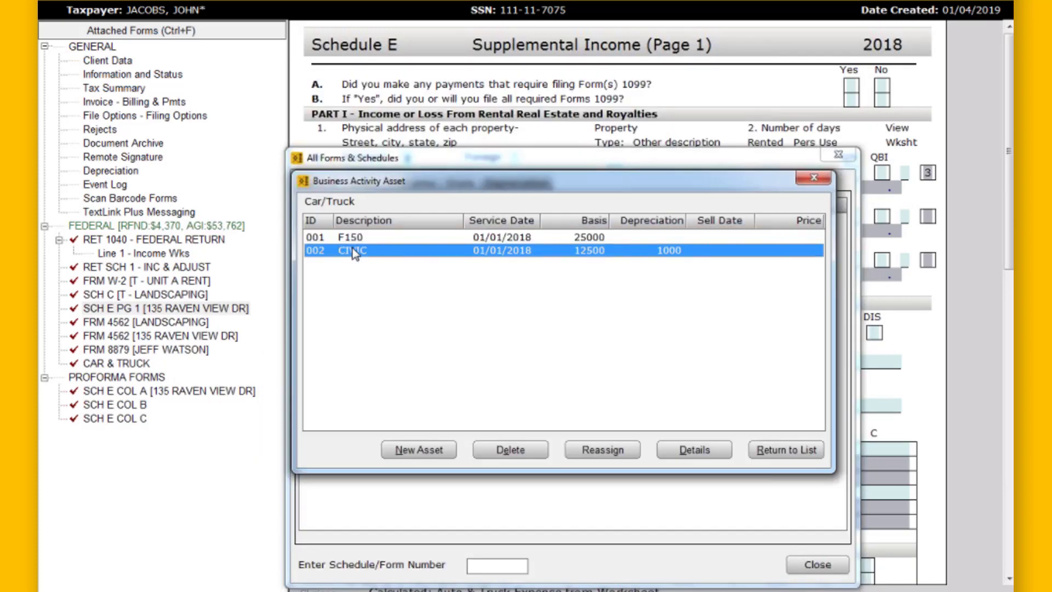
Step: Close the asset and forms lists and check the 2055 figure on Schedule E
{"action": "left_click", "coordinate": [789, 450]}
{"action": "left_click", "coordinate": [819, 566]}
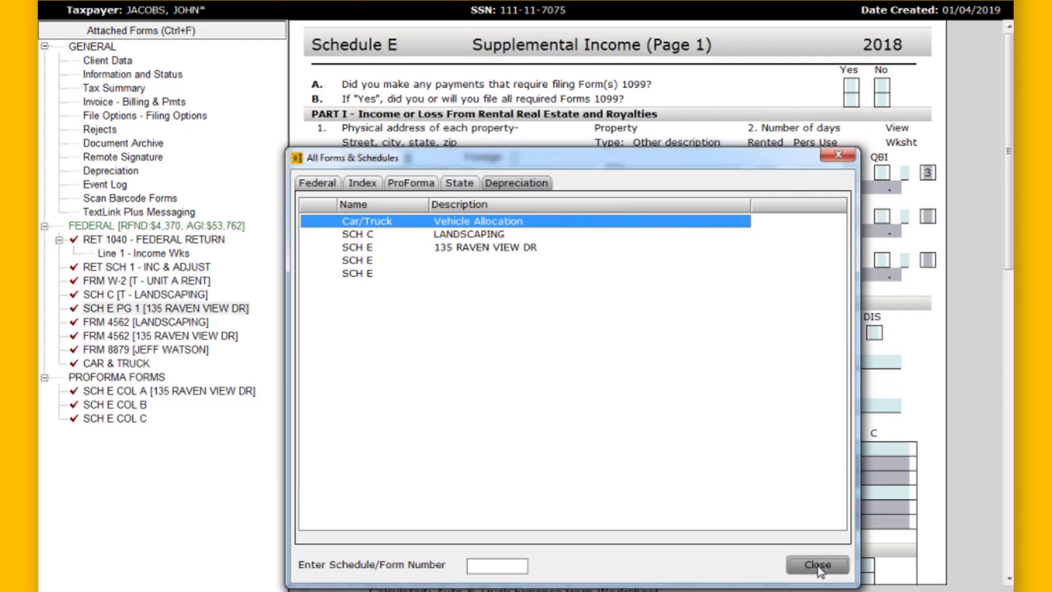
{"action": "left_click_drag", "start_coordinate": [1013, 279], "coordinate": [1013, 331]}
{"action": "left_click_drag", "start_coordinate": [693, 406], "coordinate": [740, 402]}
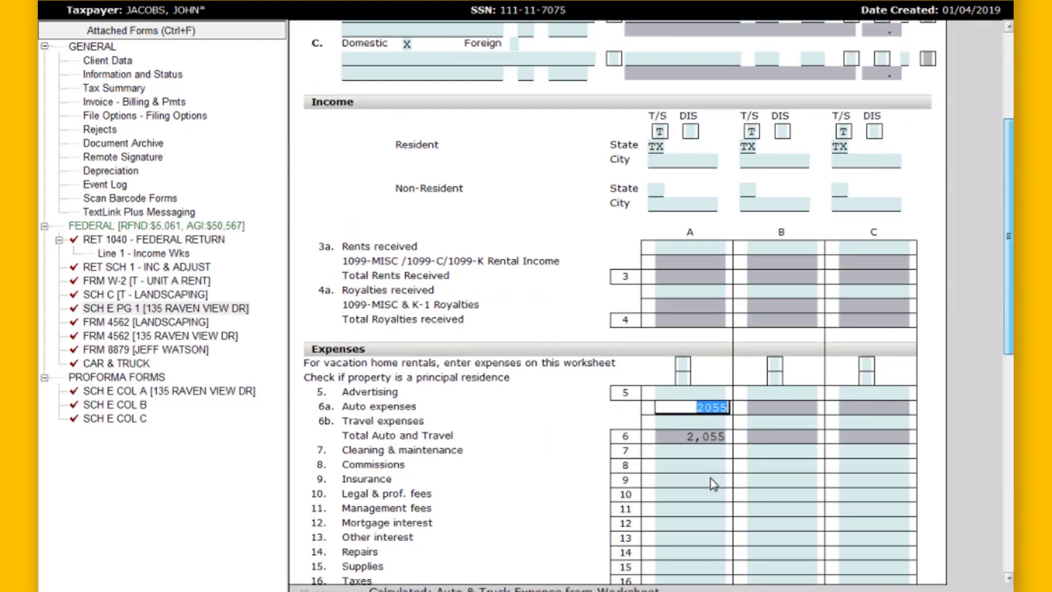
Step: View the LANDSCAPING Schedule C's 1,778 car and truck expenses and Part IV vehicle information
{"action": "left_click", "coordinate": [151, 299]}
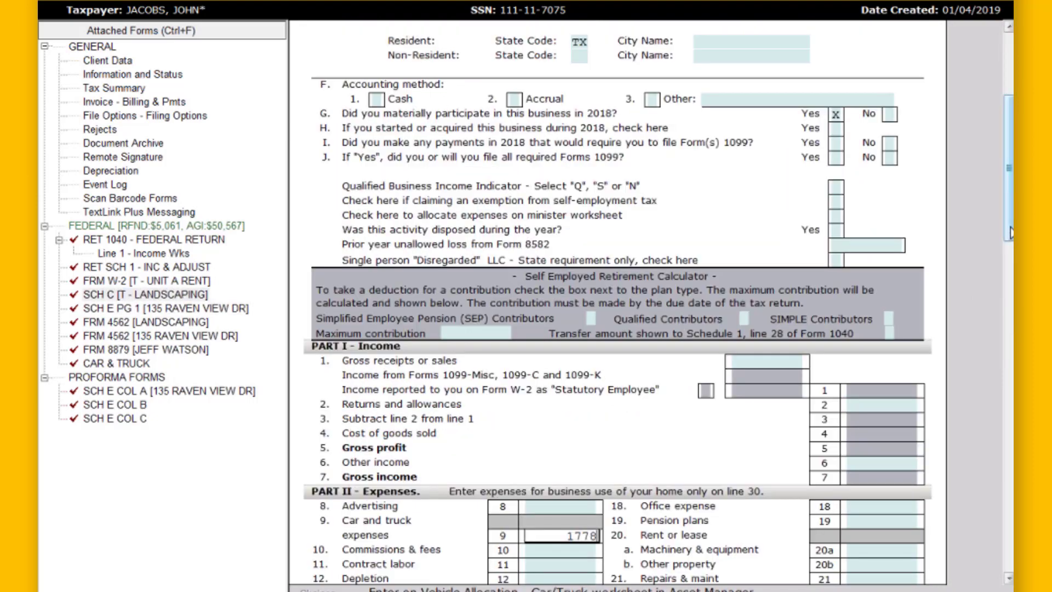
{"action": "left_click_drag", "start_coordinate": [1012, 230], "coordinate": [1013, 296]}
{"action": "left_click_drag", "start_coordinate": [559, 284], "coordinate": [661, 358]}
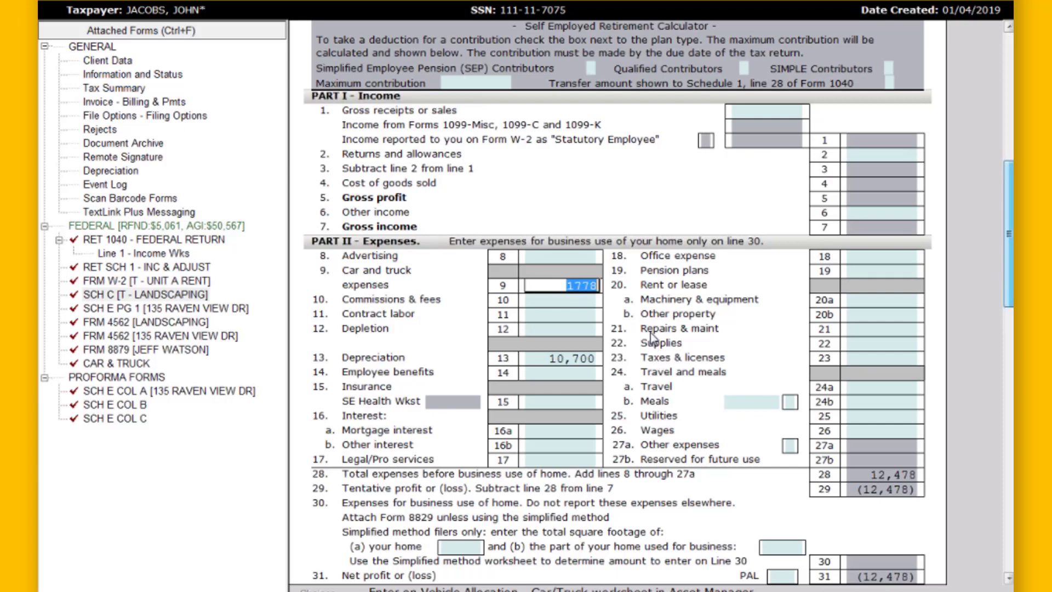
{"action": "left_click", "coordinate": [650, 333]}
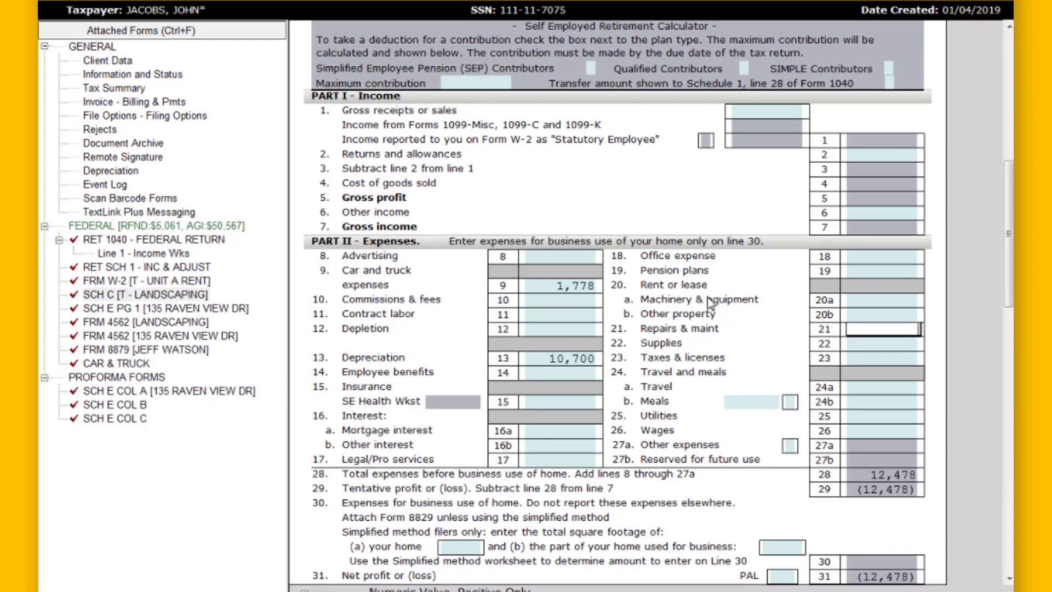
{"action": "left_click_drag", "start_coordinate": [1010, 252], "coordinate": [1003, 459]}
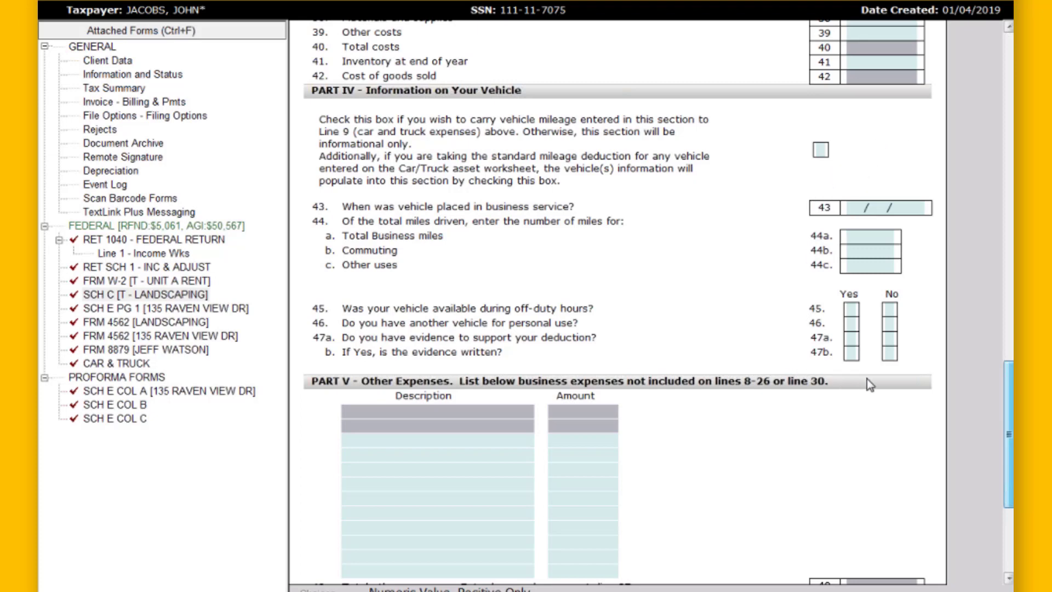
{"action": "left_click", "coordinate": [820, 150]}
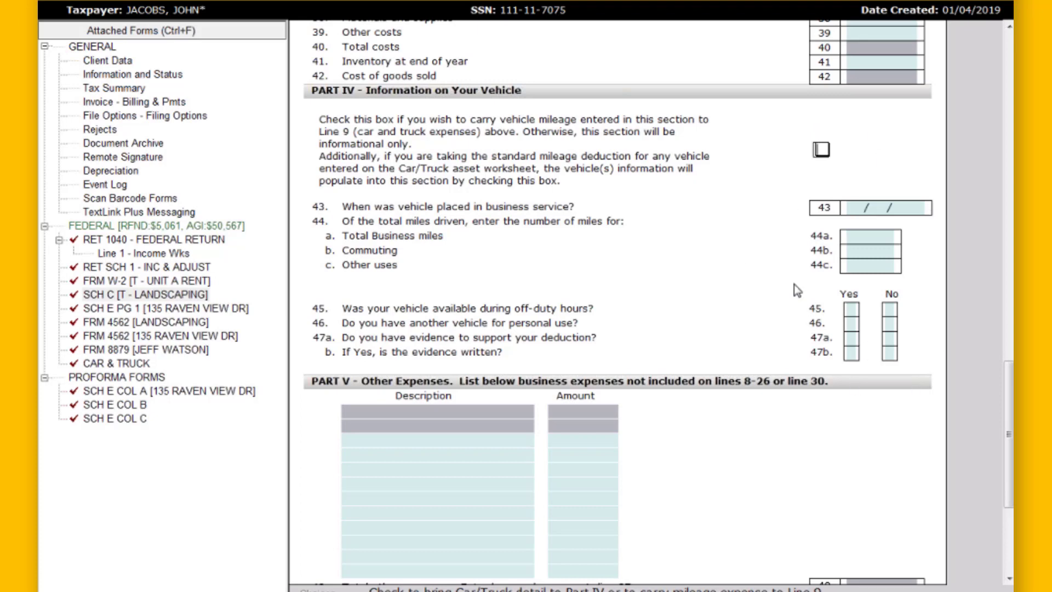
{"action": "left_click", "coordinate": [88, 172]}
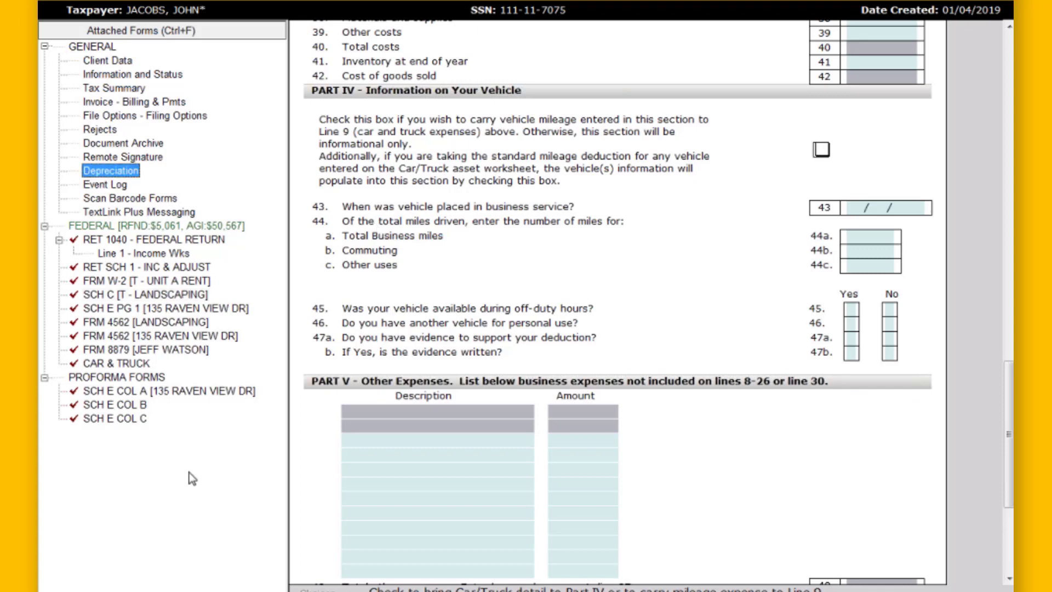